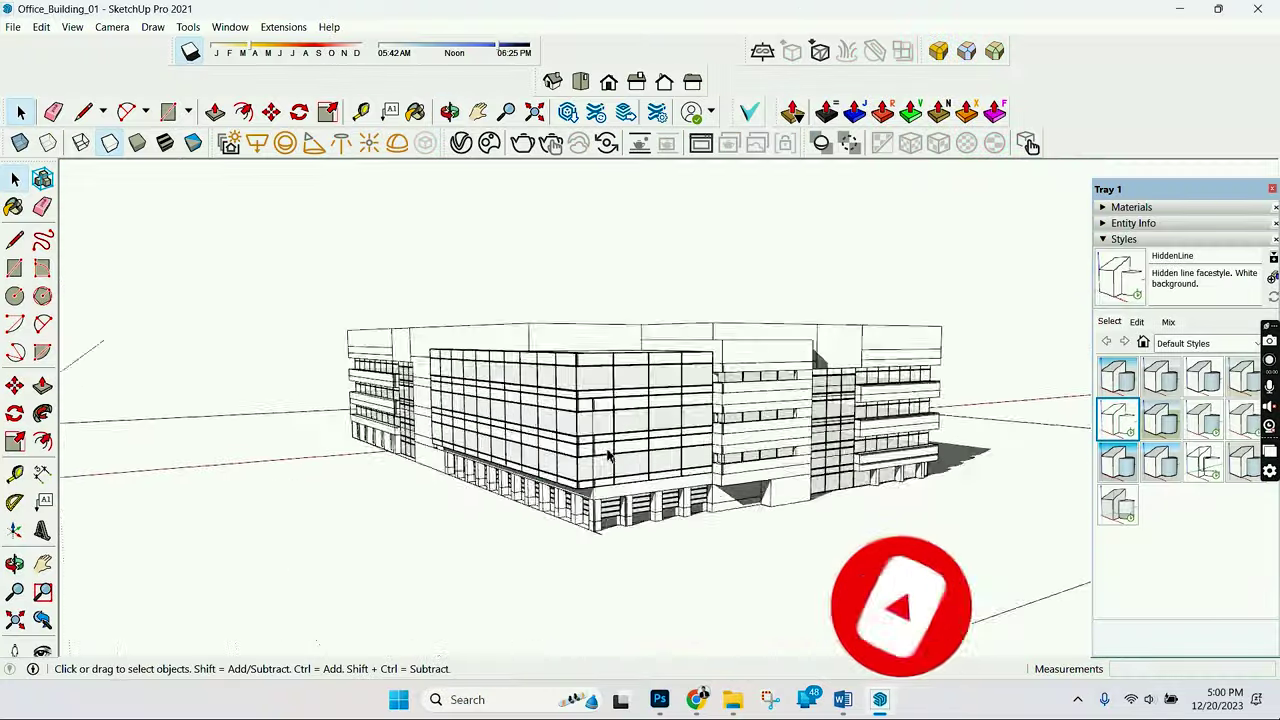
Orbit and zoom to frame the office building in a two-point perspective view
{"action": "scroll", "coordinate": [608, 455], "scroll_direction": "down", "scroll_amount": 3}
{"action": "left_click_drag", "start_coordinate": [608, 455], "coordinate": [594, 449]}
{"action": "left_click_drag", "start_coordinate": [934, 456], "coordinate": [786, 457]}
{"action": "key", "text": "space"}
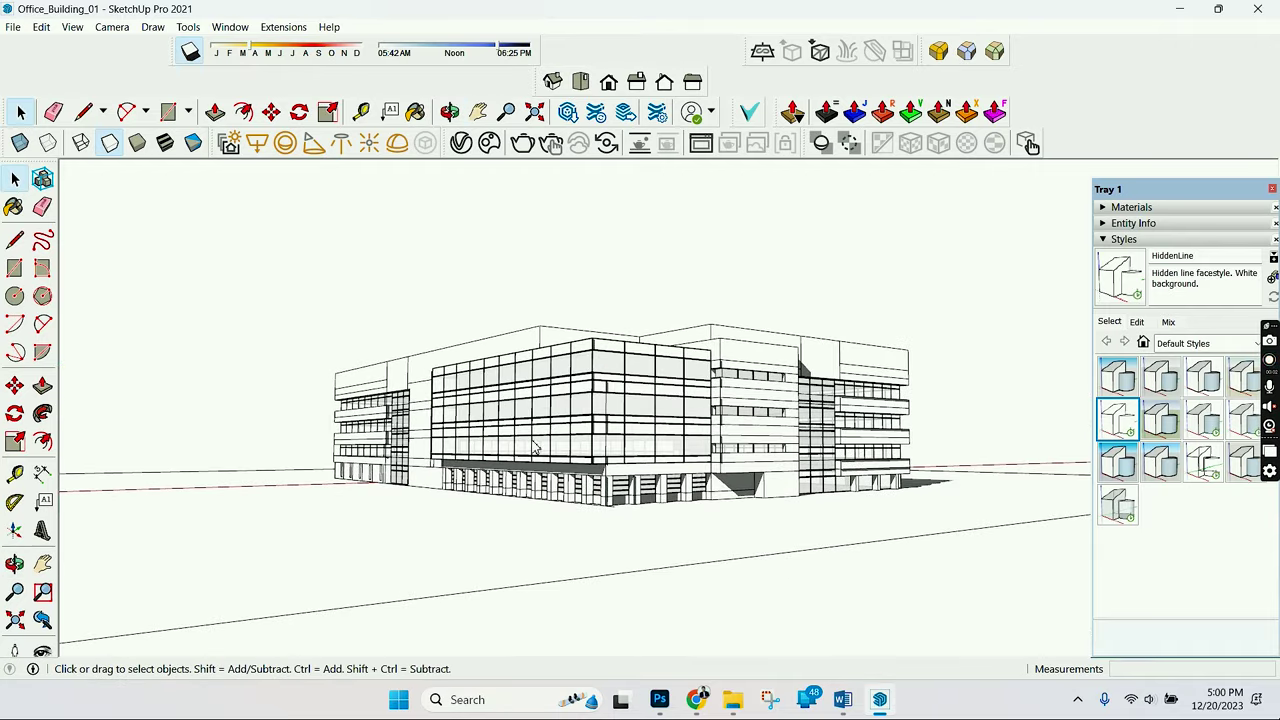
{"action": "scroll", "coordinate": [535, 447], "scroll_direction": "up", "scroll_amount": 2}
{"action": "left_click_drag", "start_coordinate": [634, 449], "coordinate": [600, 445]}
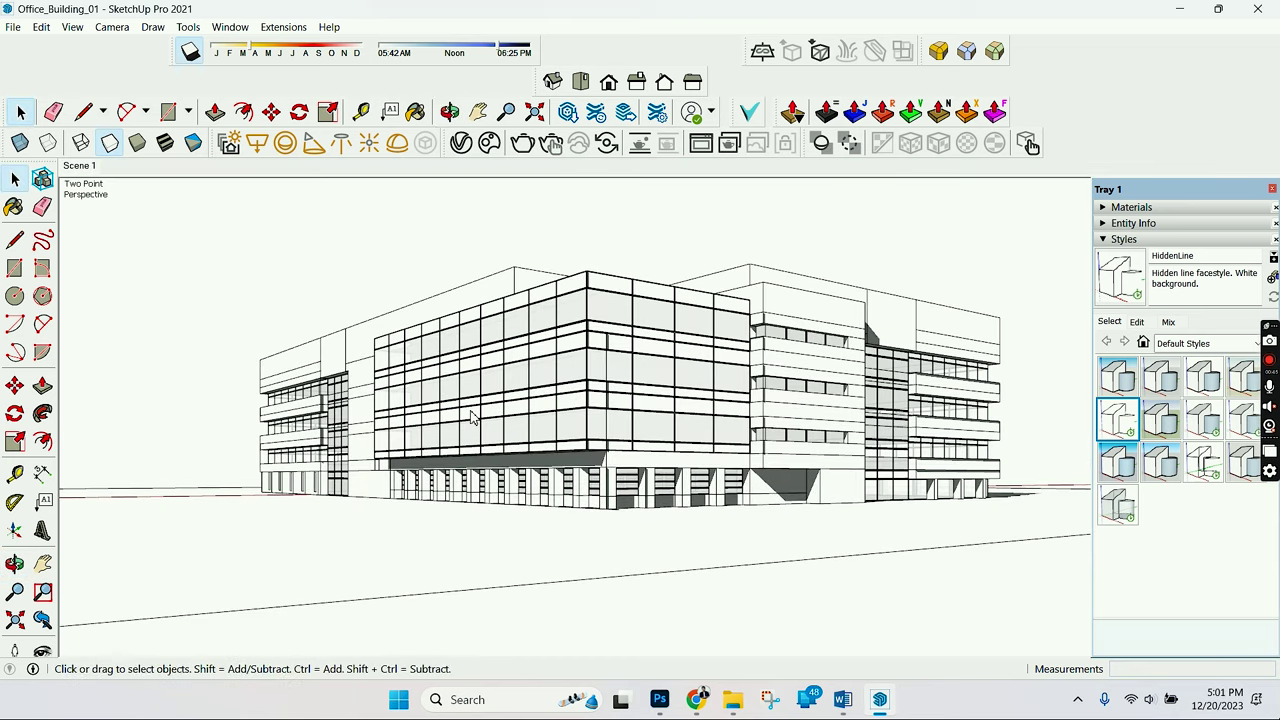
Export the current view as a JPEG image
{"action": "key", "text": "ctrl+e"}
{"action": "left_click", "coordinate": [634, 449]}
{"action": "left_click", "coordinate": [632, 451]}
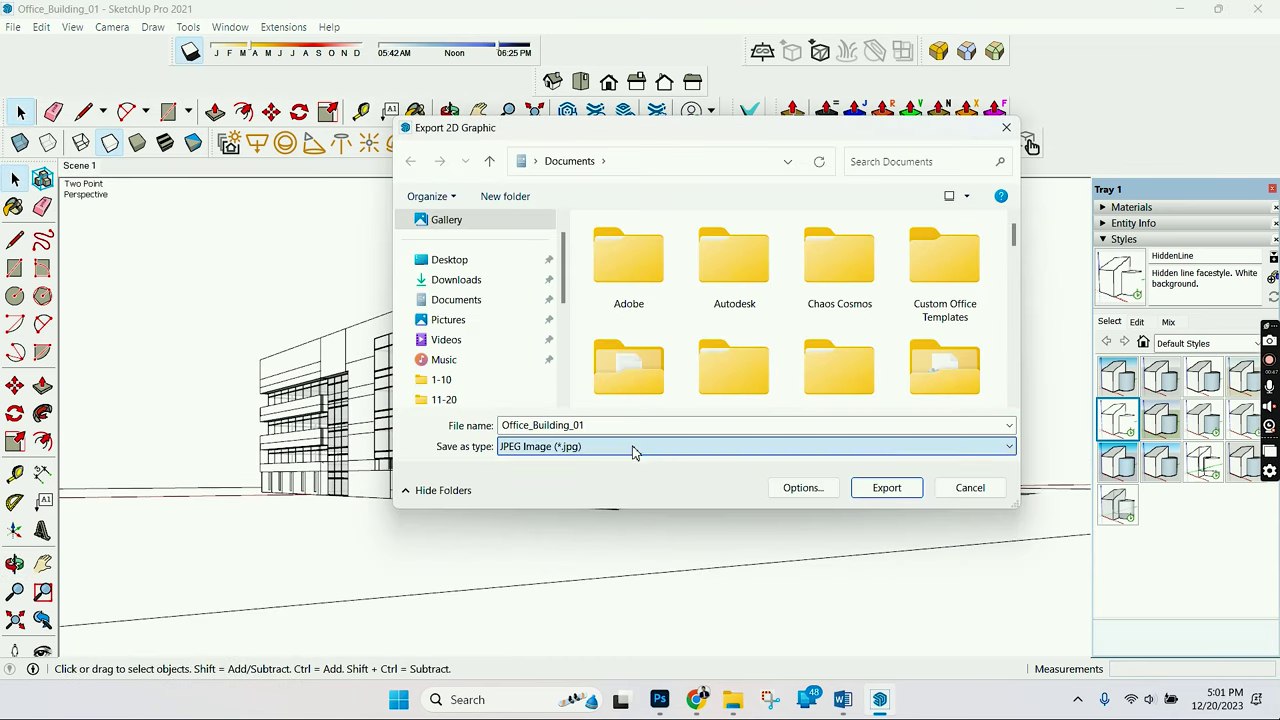
{"action": "left_click", "coordinate": [918, 490]}
{"action": "left_click", "coordinate": [1137, 323]}
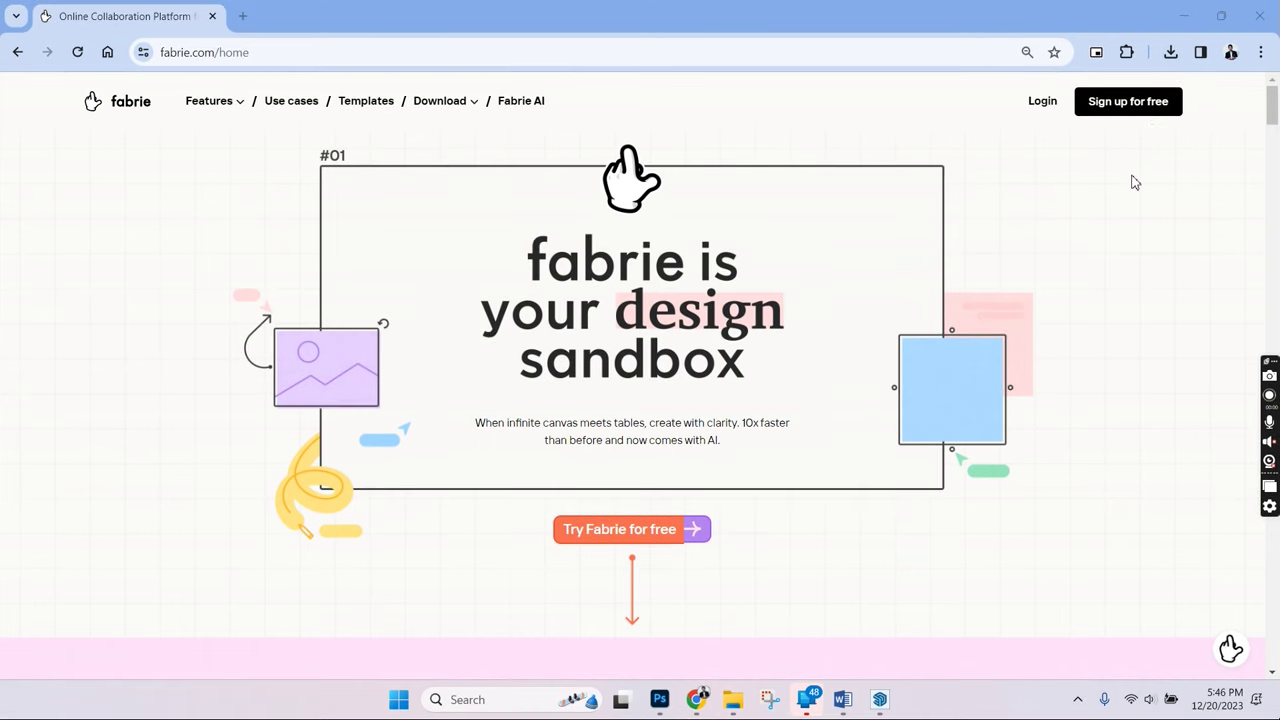
Sign up to Fabrie with Google, accept the terms, and open Example File
{"action": "left_click", "coordinate": [1054, 104]}
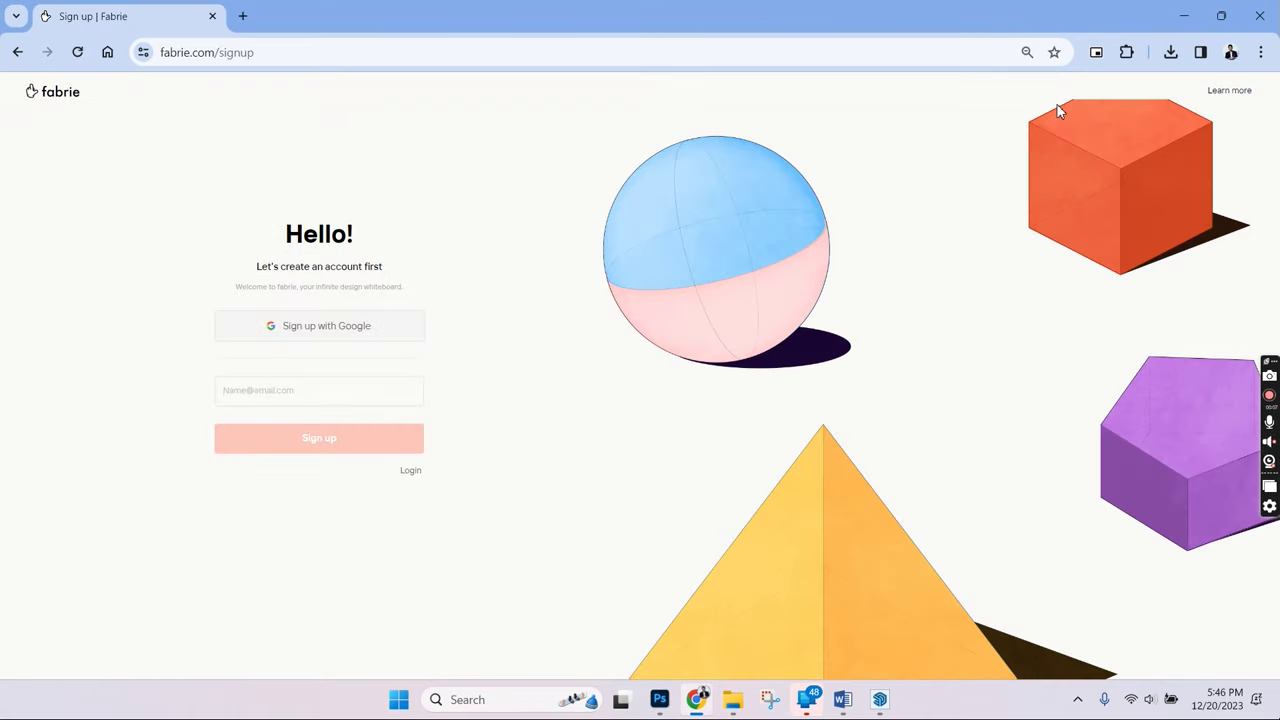
{"action": "left_click", "coordinate": [318, 322]}
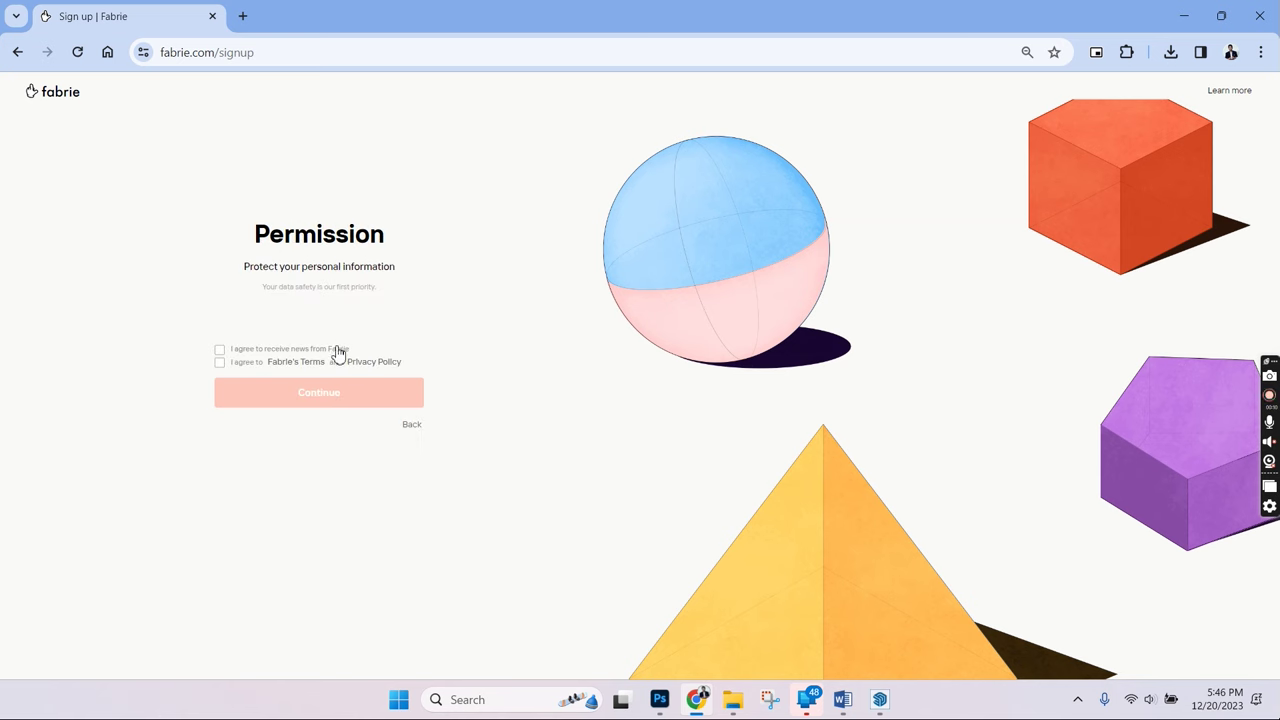
{"action": "left_click", "coordinate": [307, 366]}
{"action": "left_click", "coordinate": [313, 400]}
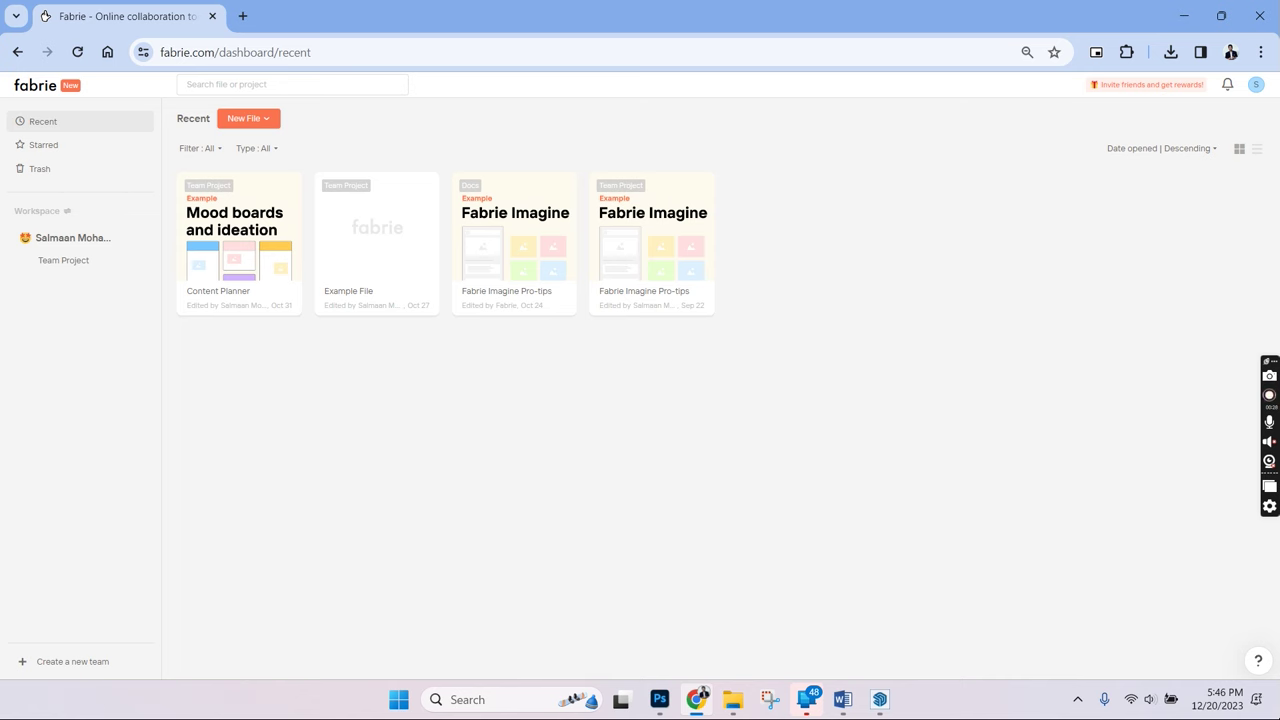
{"action": "left_click", "coordinate": [368, 237]}
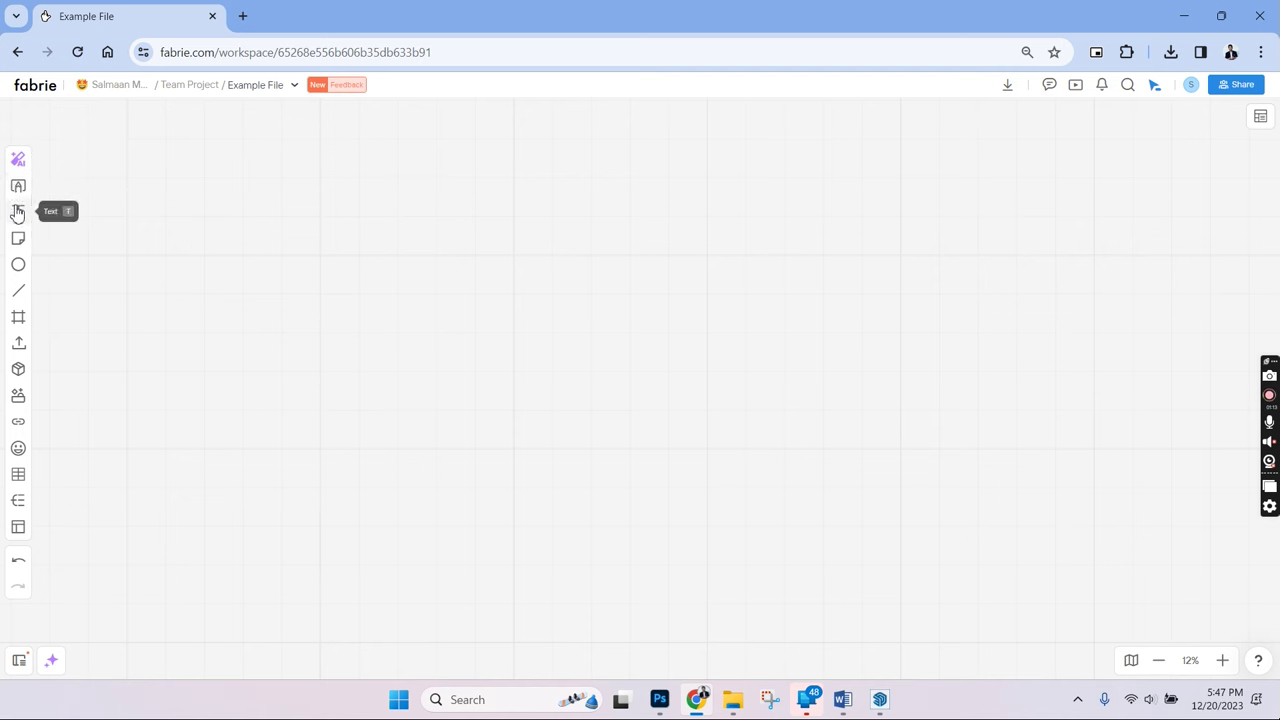
Open Fabrie Imagine, browse the community gallery, and start a new Render
{"action": "left_click", "coordinate": [18, 160]}
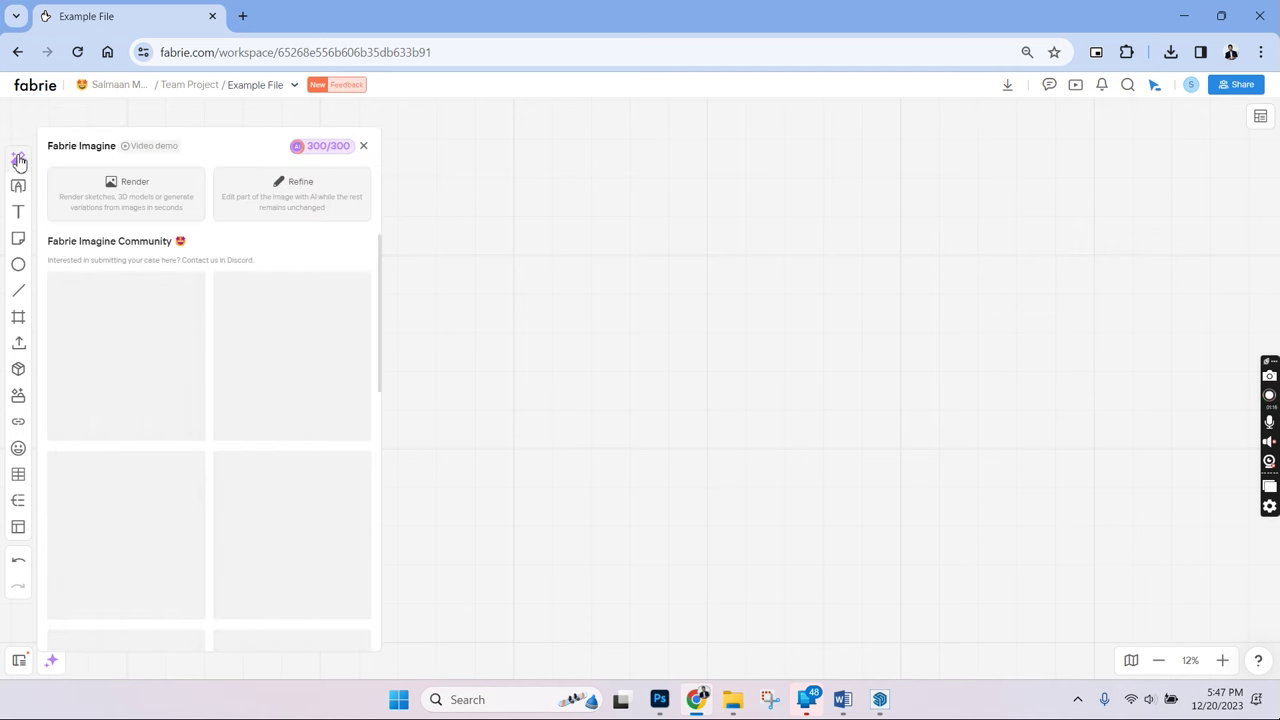
{"action": "mouse_move", "coordinate": [330, 150]}
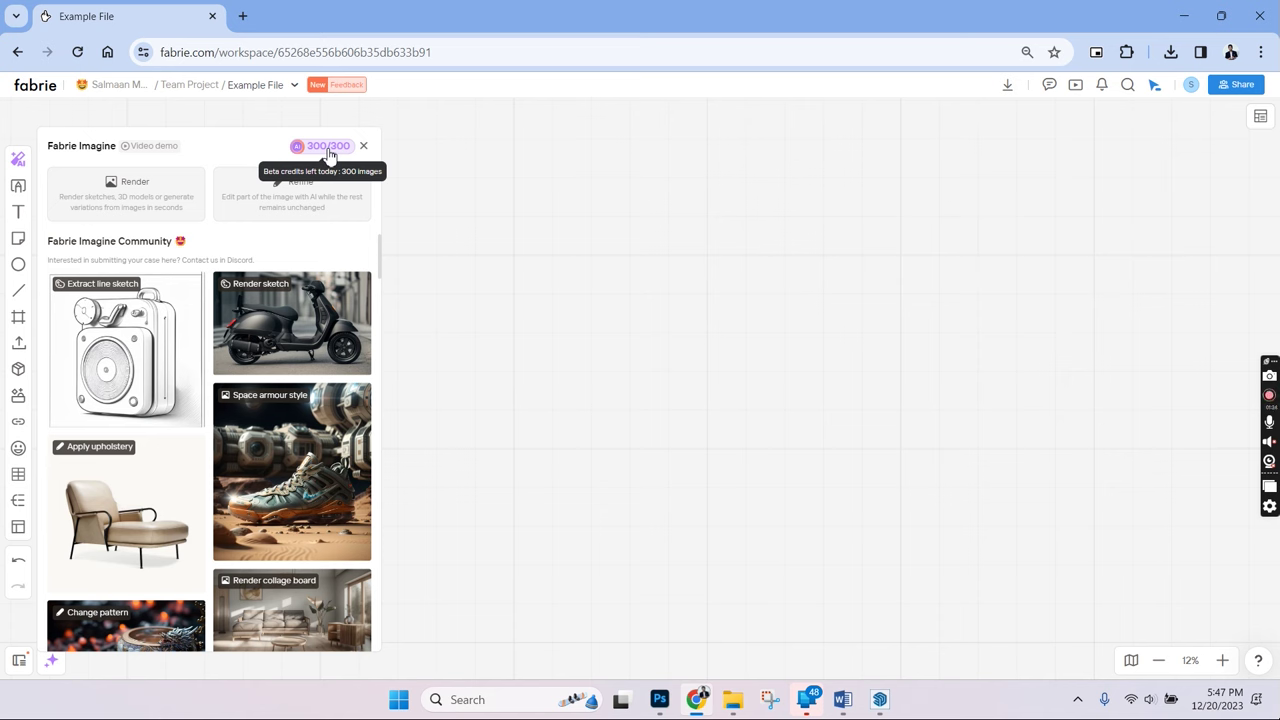
{"action": "scroll", "coordinate": [286, 452], "scroll_direction": "down", "scroll_amount": 3}
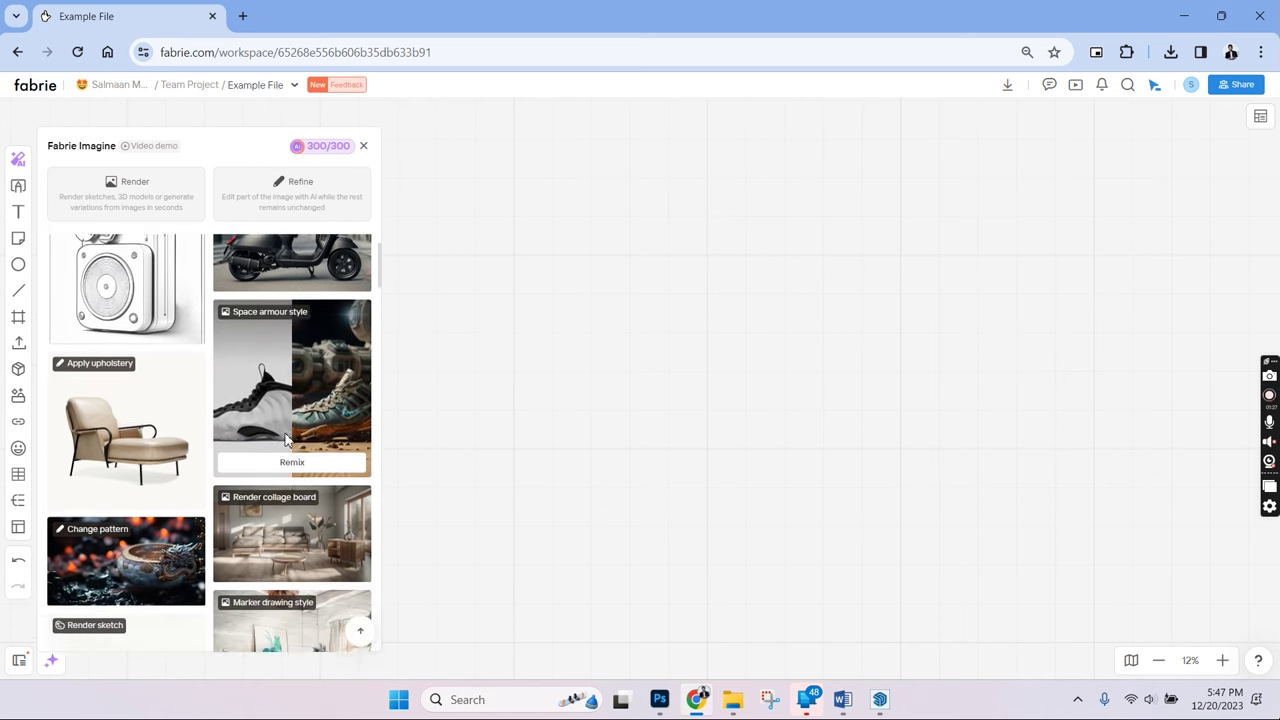
{"action": "scroll", "coordinate": [155, 479], "scroll_direction": "up", "scroll_amount": 3}
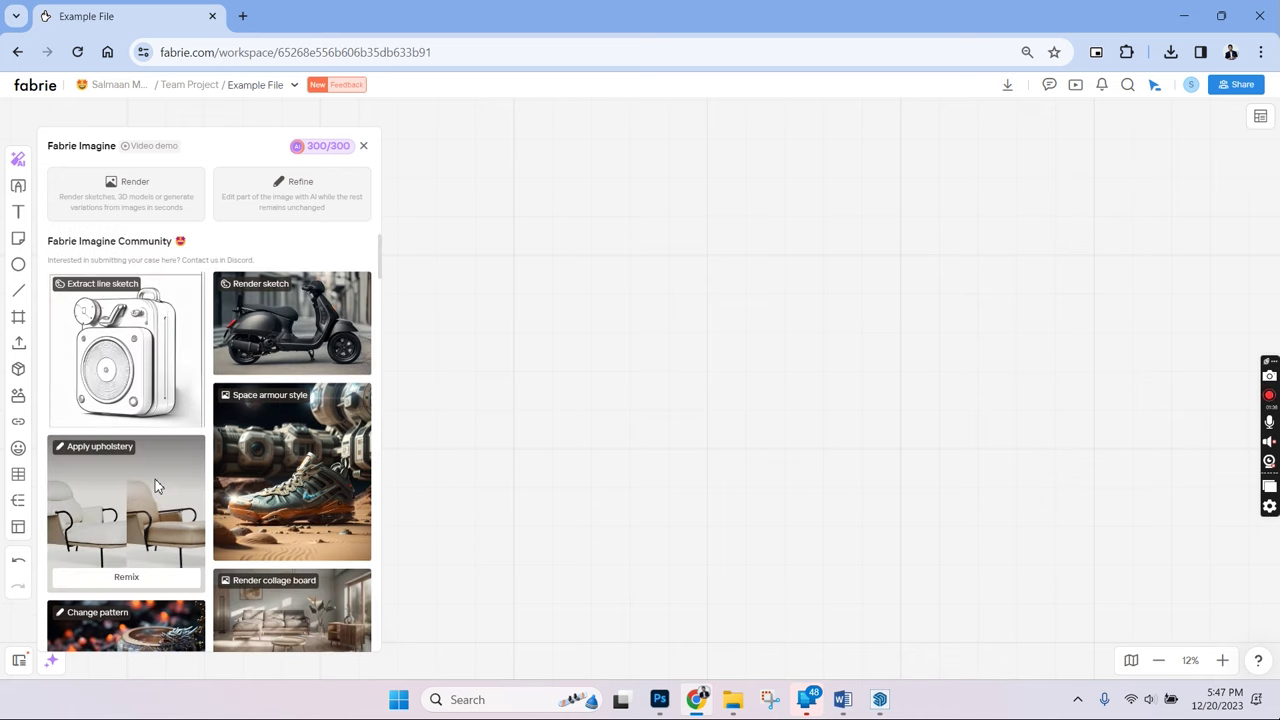
{"action": "left_click", "coordinate": [146, 205]}
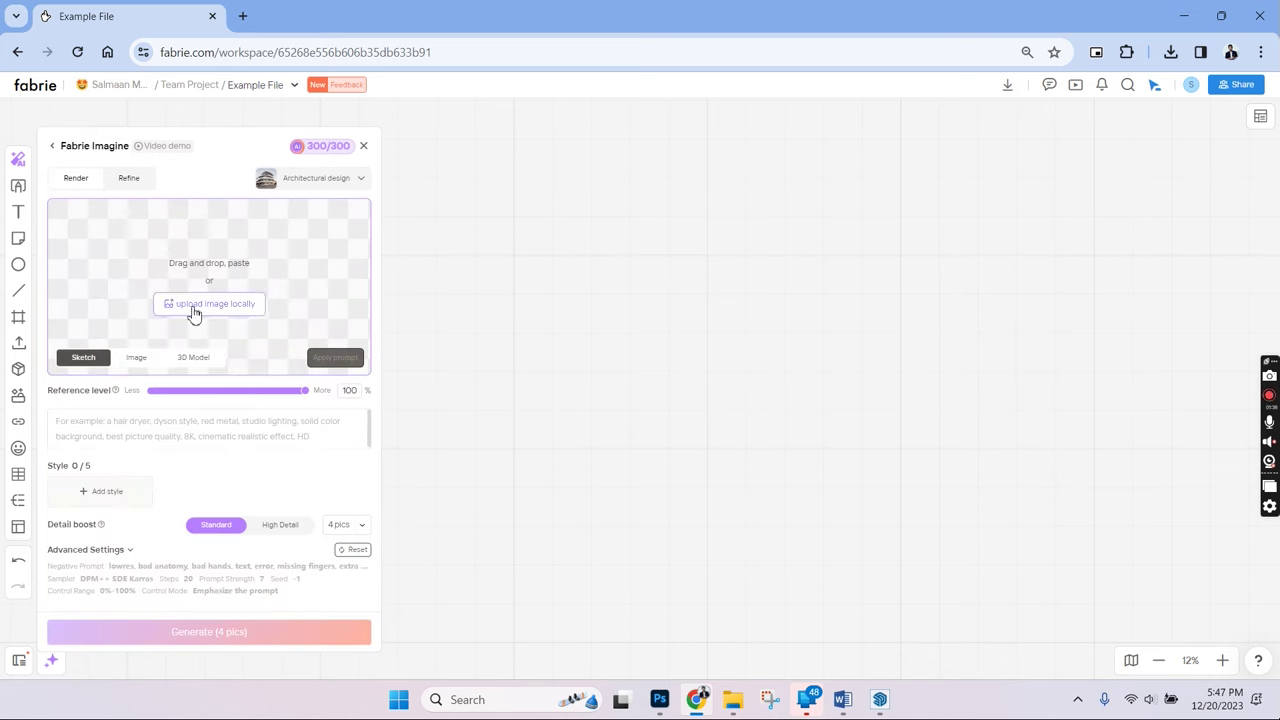
Paste the exported building image and keep Architectural design as the category
{"action": "key", "text": "ctrl+v"}
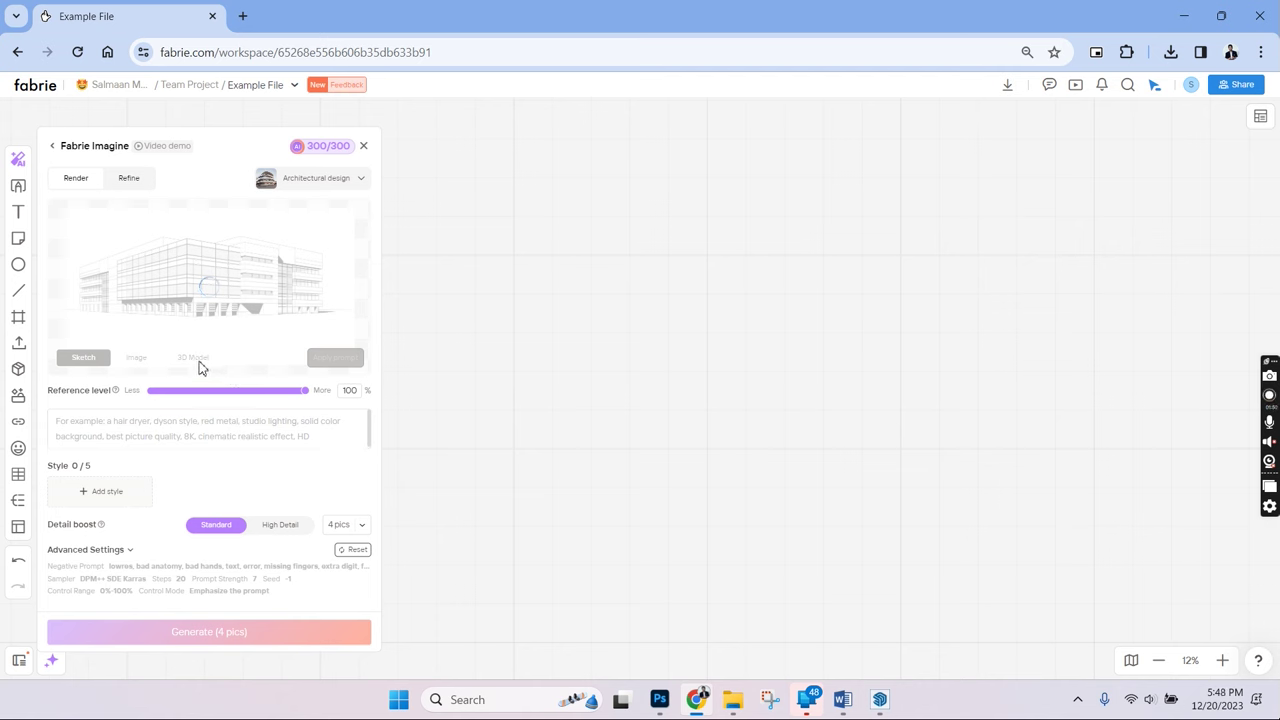
{"action": "left_click", "coordinate": [331, 181]}
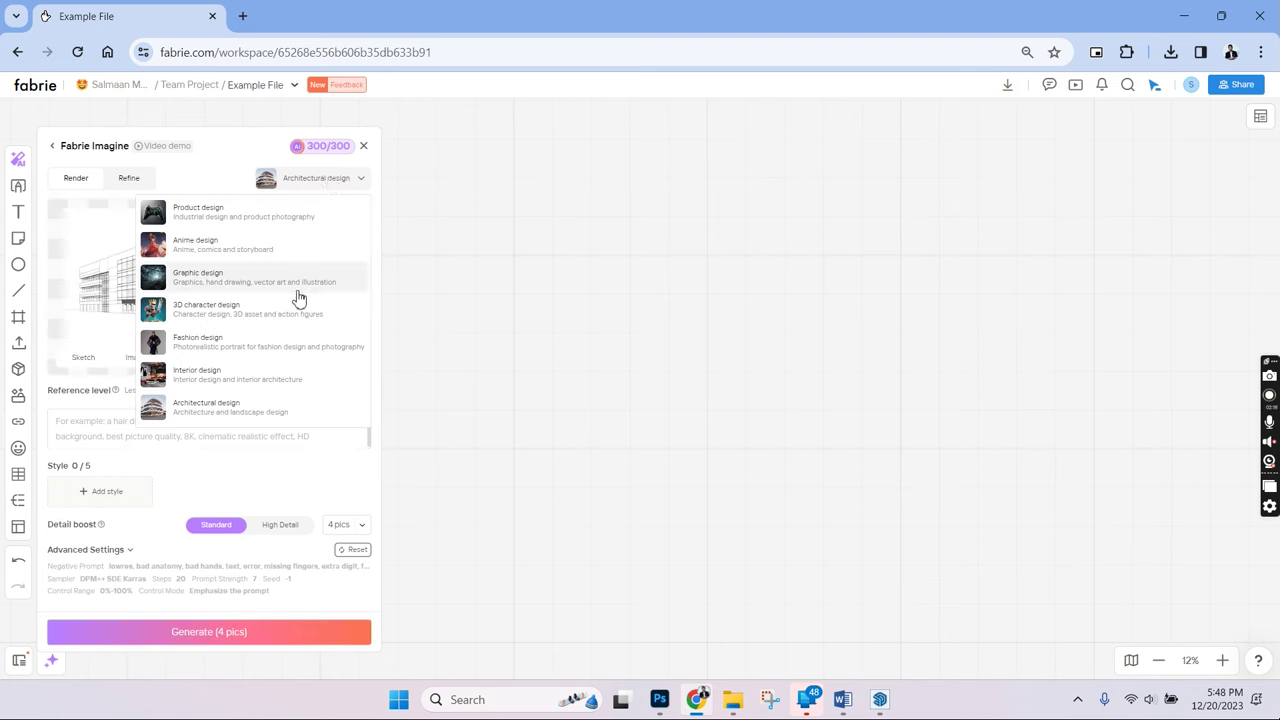
{"action": "left_click", "coordinate": [255, 421]}
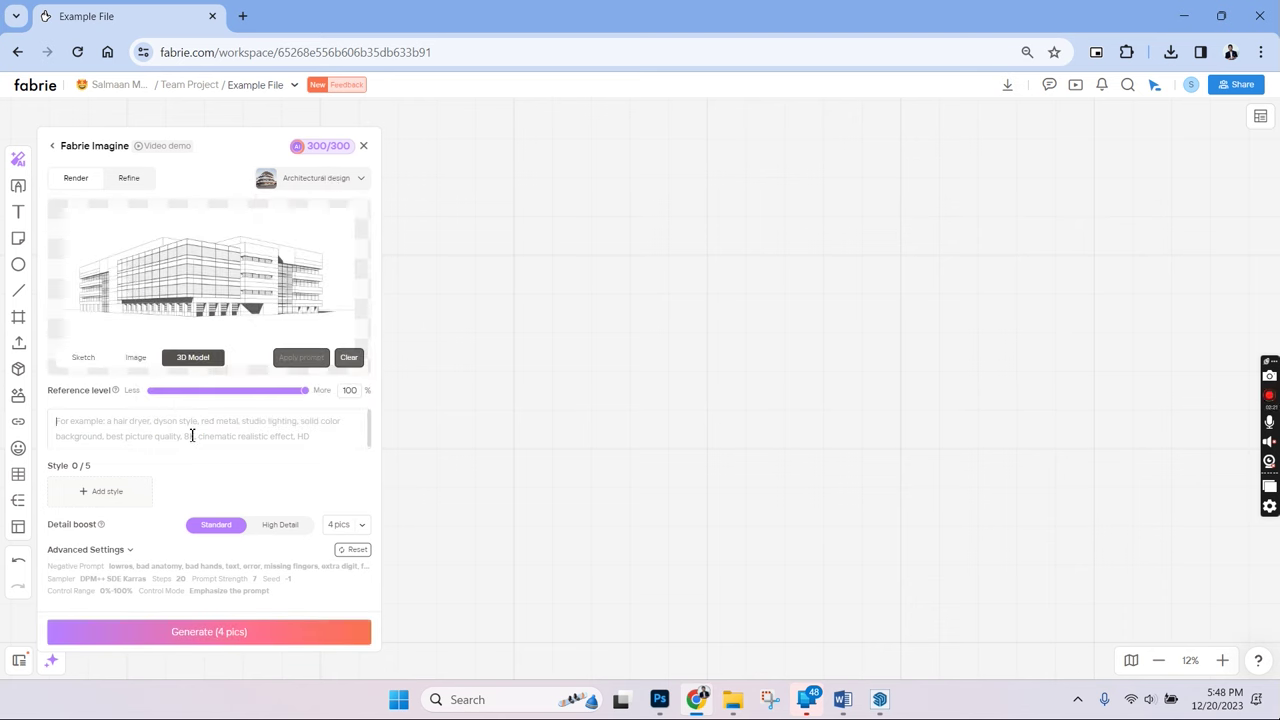
Describe a modern office building with glass facade, grey material and an empty road in front
{"action": "type", "text": "modern"}
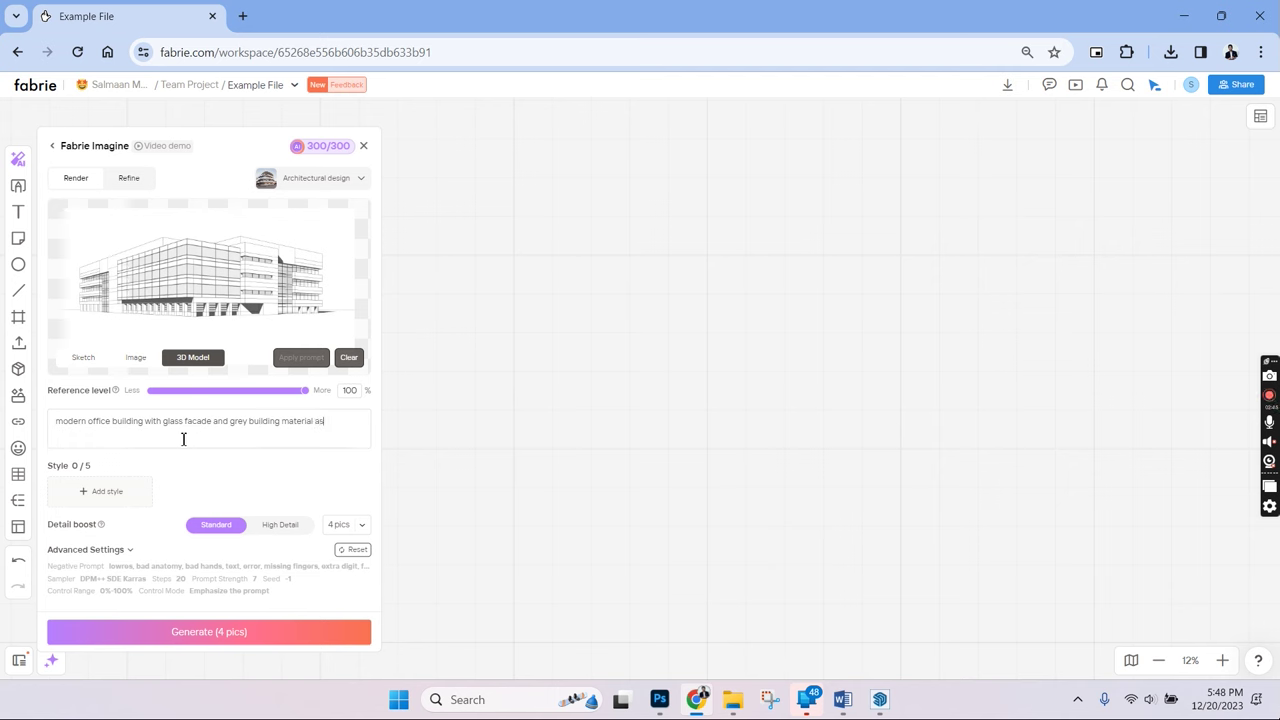
{"action": "type", "text": "office building with glass facade and grey building material empty road in front"}
{"action": "type", "text": " surrounded by trees and landscaping"}
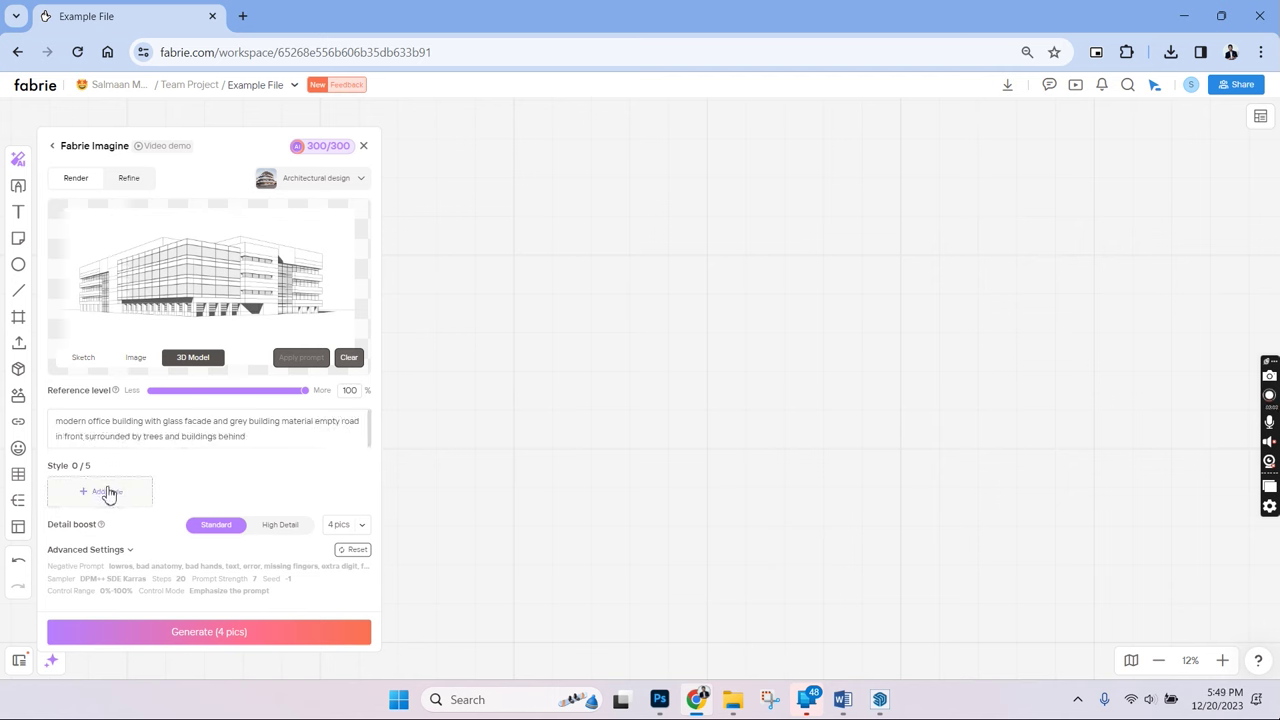
{"action": "left_click", "coordinate": [106, 491]}
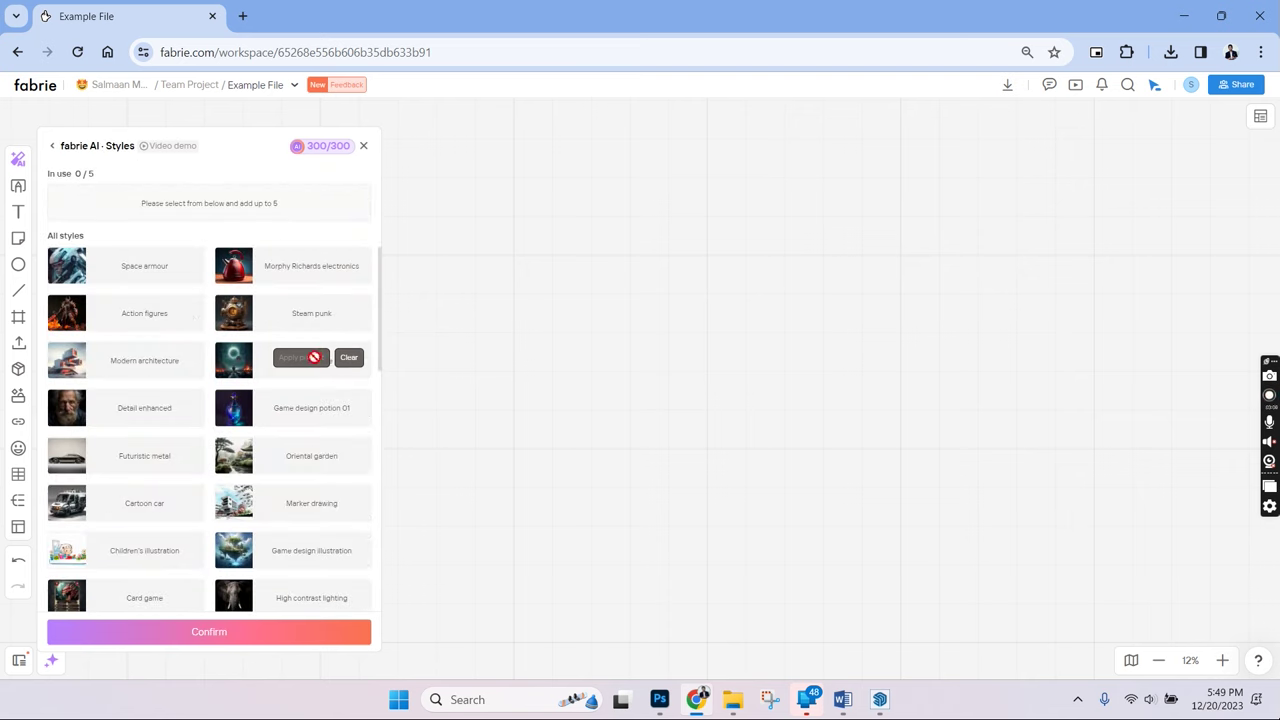
Add the Modern architecture style to the render
{"action": "scroll", "coordinate": [306, 409], "scroll_direction": "down", "scroll_amount": 3}
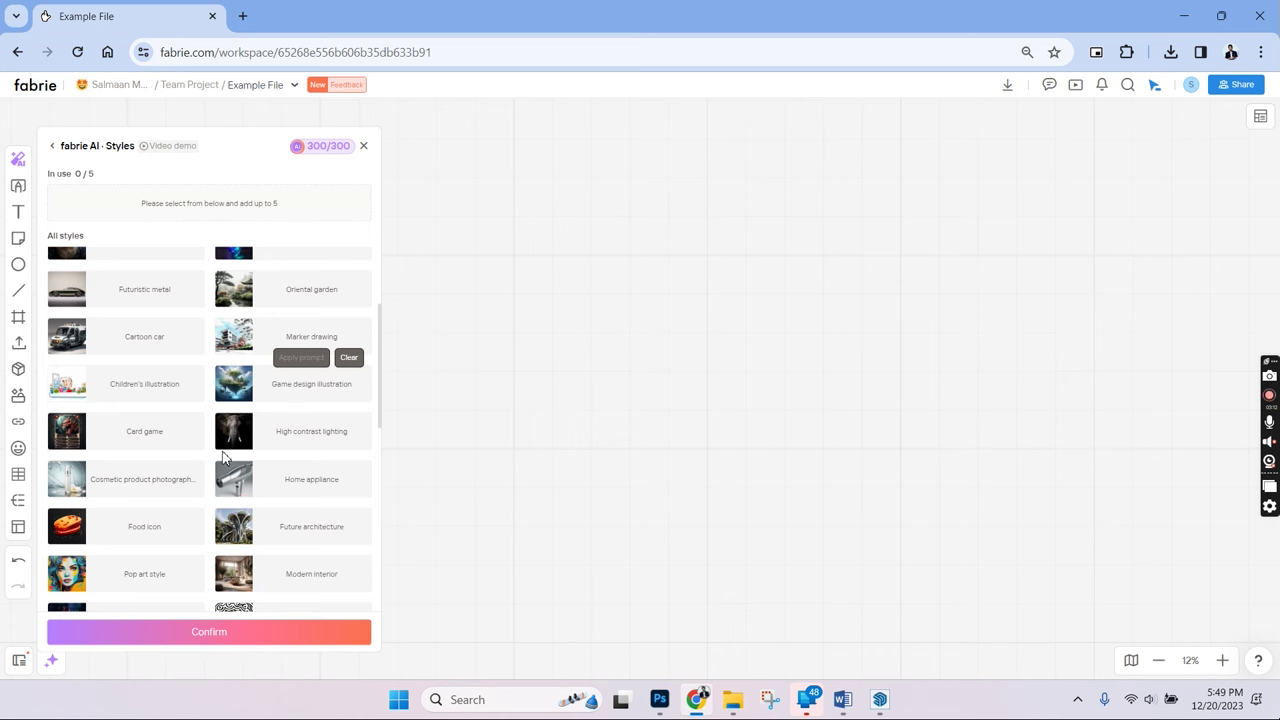
{"action": "scroll", "coordinate": [200, 440], "scroll_direction": "down", "scroll_amount": 9}
{"action": "scroll", "coordinate": [315, 303], "scroll_direction": "up", "scroll_amount": 12}
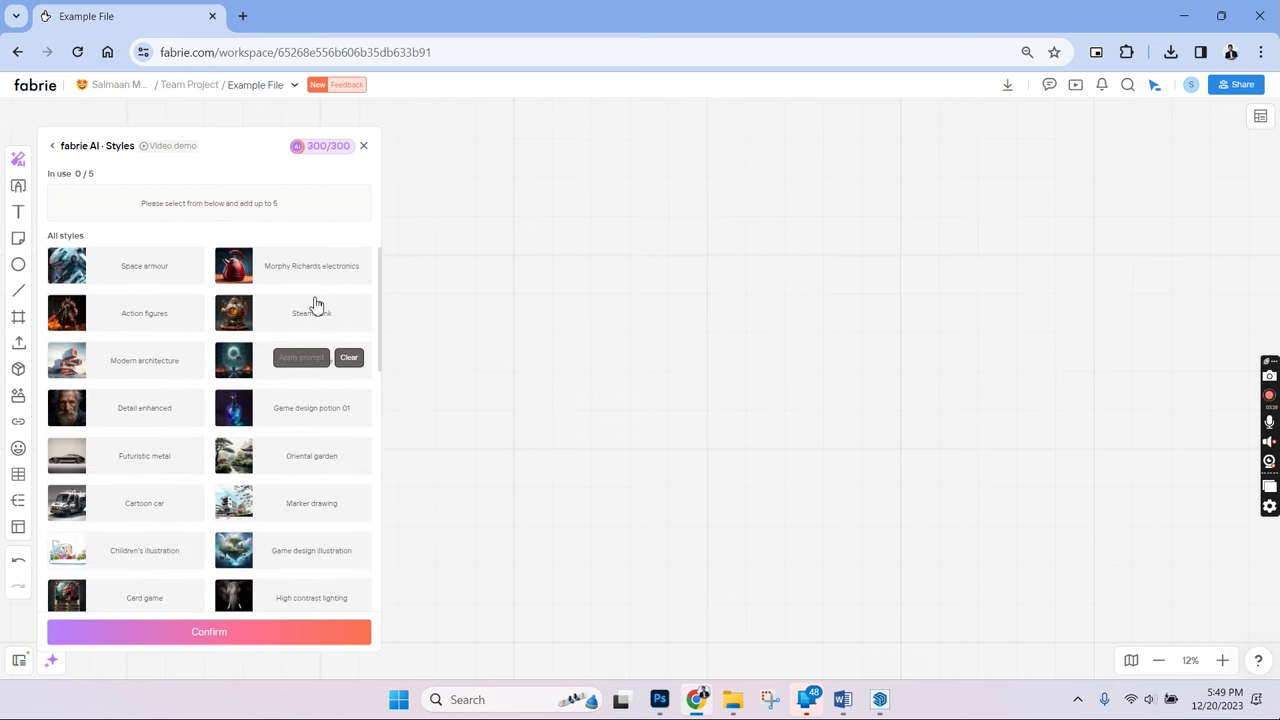
{"action": "left_click", "coordinate": [130, 364]}
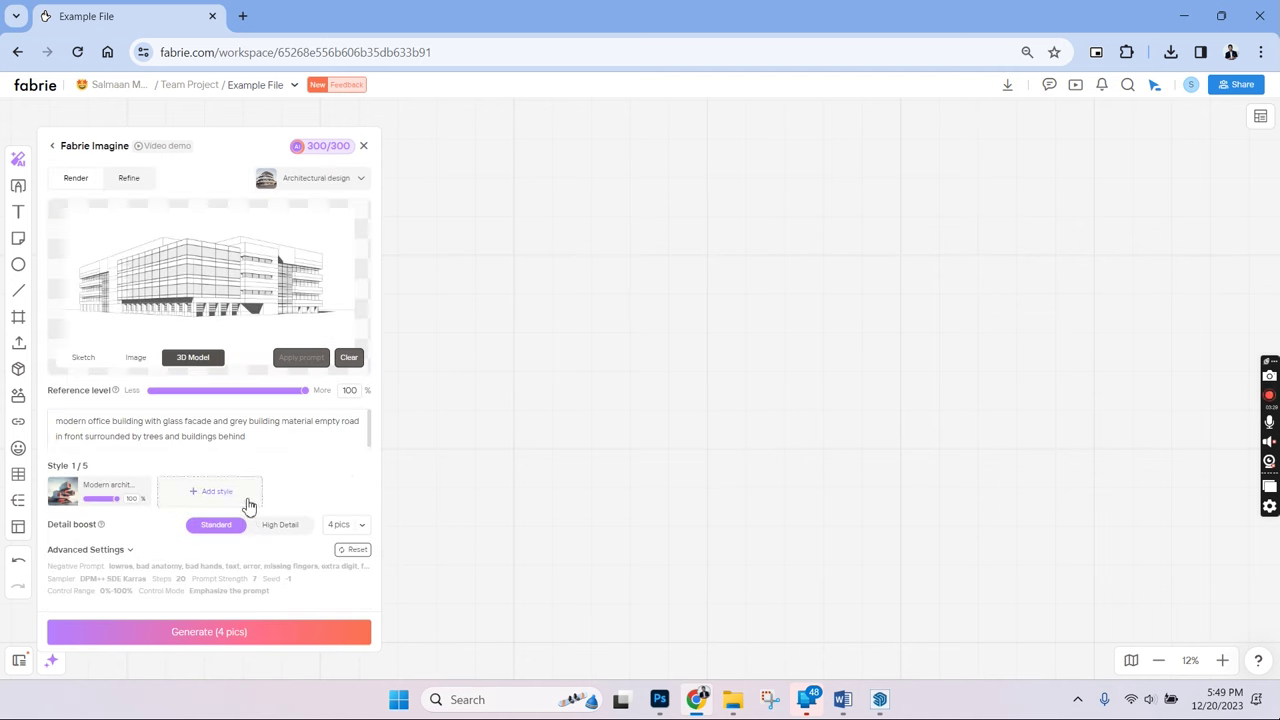
Set Detail boost to Standard and generate four renders
{"action": "scroll", "coordinate": [250, 494], "scroll_direction": "down", "scroll_amount": 3}
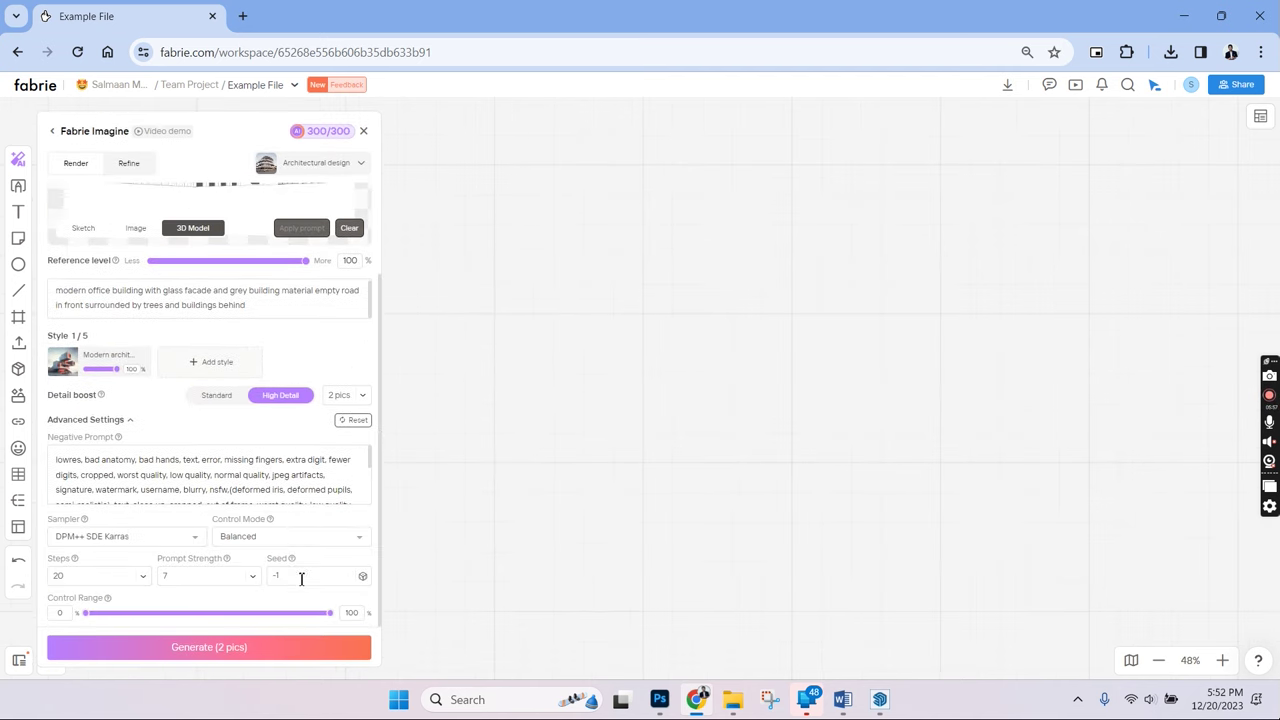
{"action": "scroll", "coordinate": [303, 552], "scroll_direction": "up", "scroll_amount": 2}
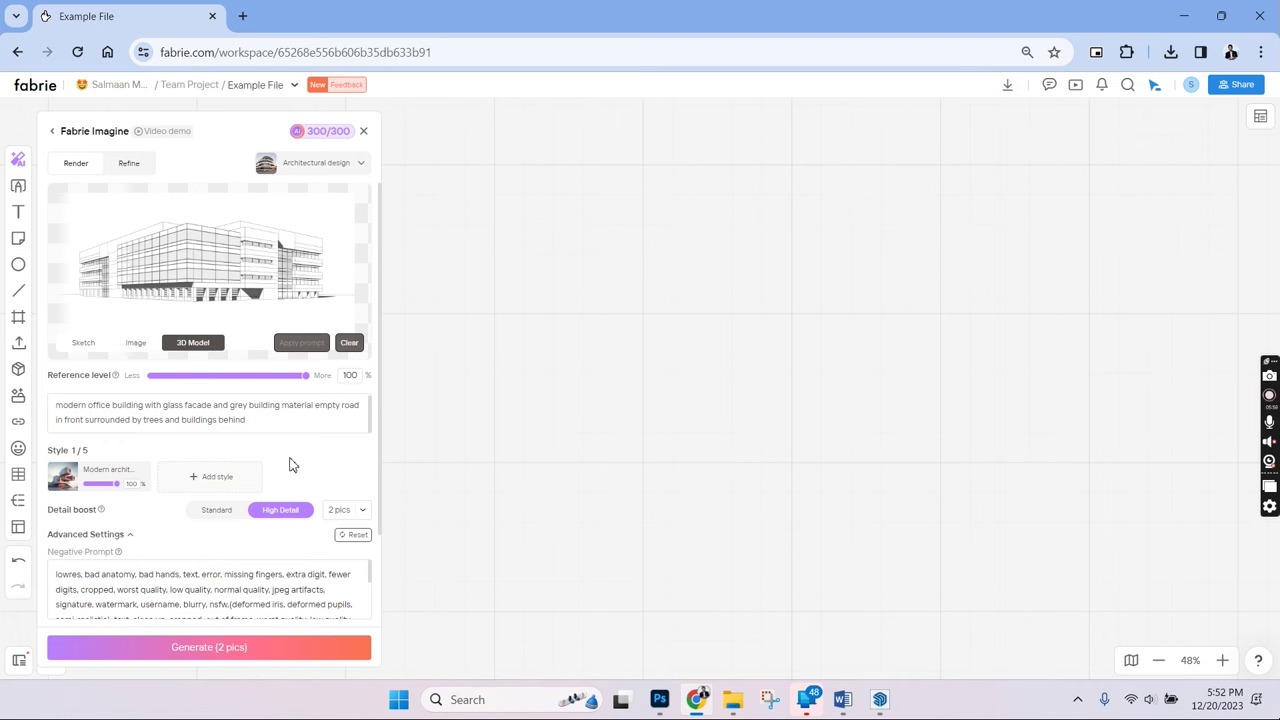
{"action": "scroll", "coordinate": [300, 530], "scroll_direction": "down", "scroll_amount": 2}
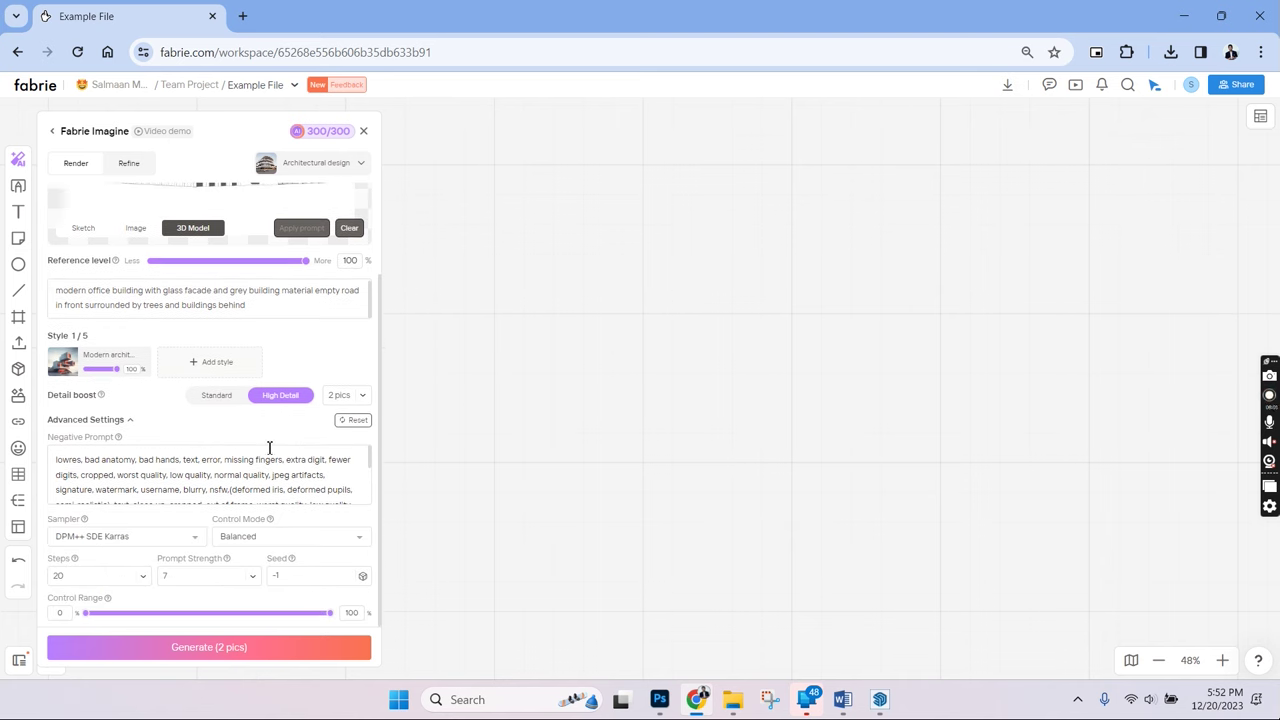
{"action": "left_click", "coordinate": [236, 398]}
{"action": "scroll", "coordinate": [303, 370], "scroll_direction": "up", "scroll_amount": 2}
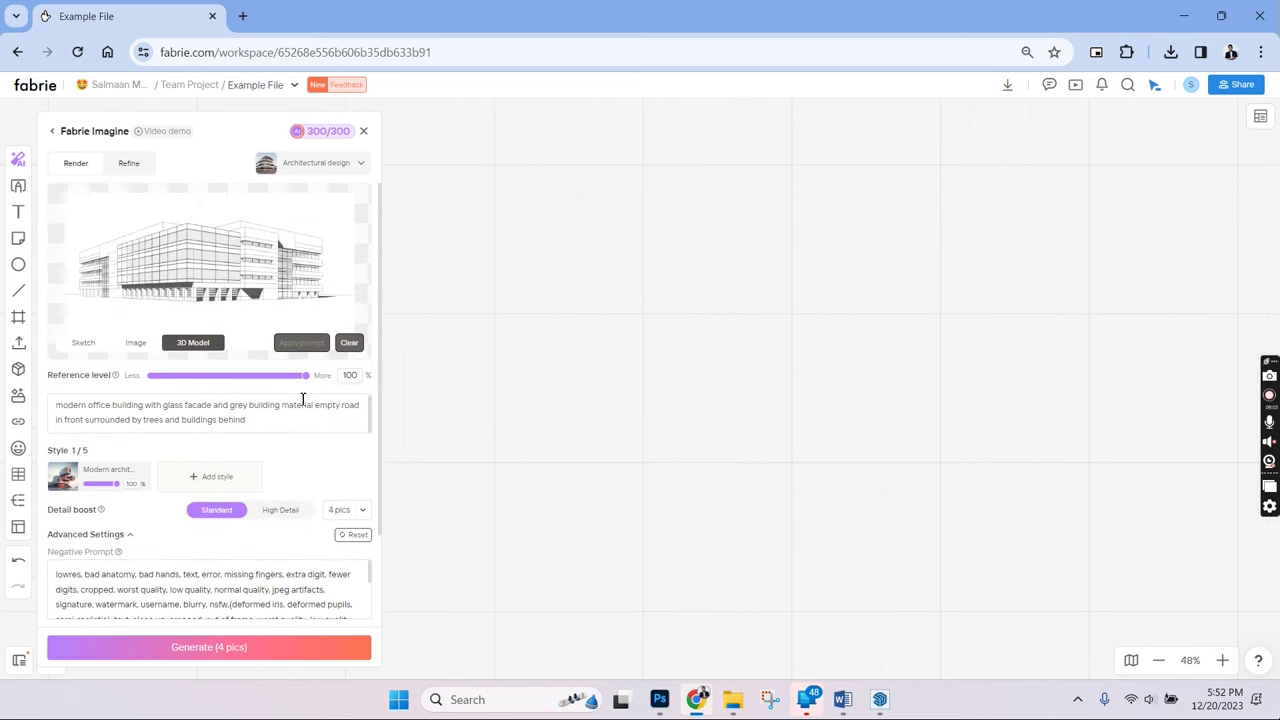
{"action": "scroll", "coordinate": [300, 470], "scroll_direction": "down", "scroll_amount": 2}
{"action": "scroll", "coordinate": [294, 471], "scroll_direction": "up", "scroll_amount": 1}
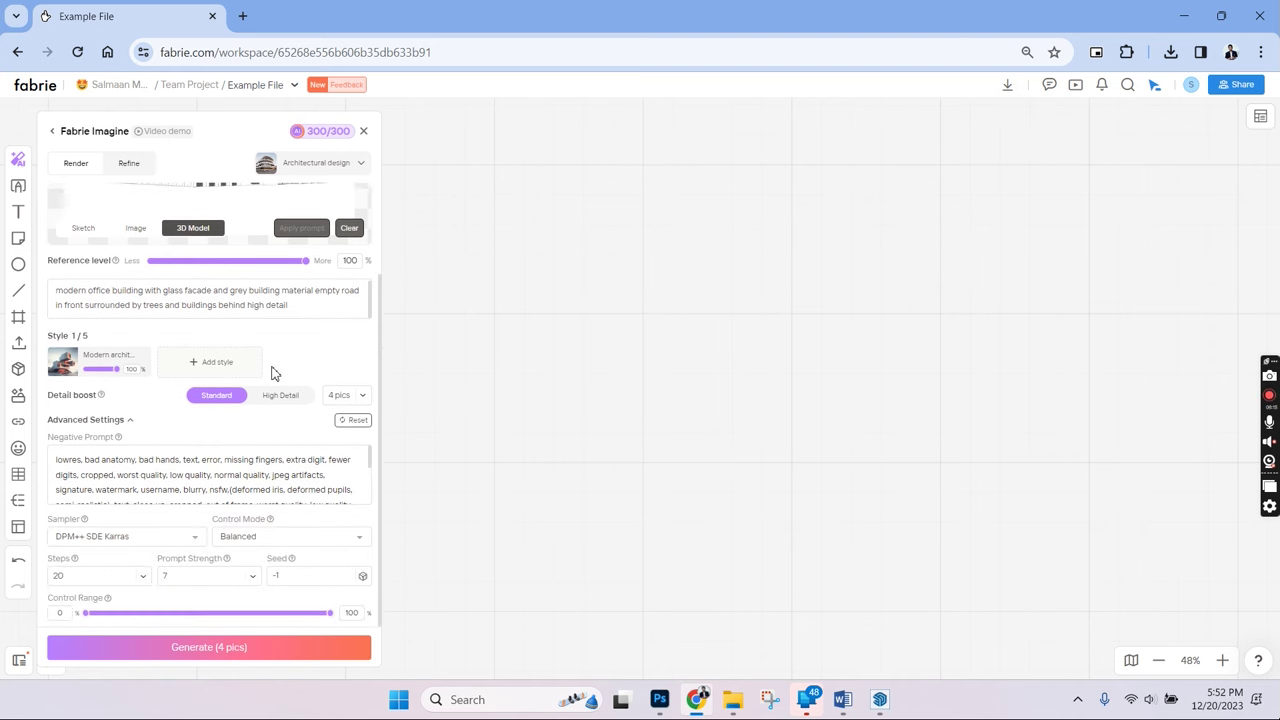
{"action": "left_click", "coordinate": [233, 640]}
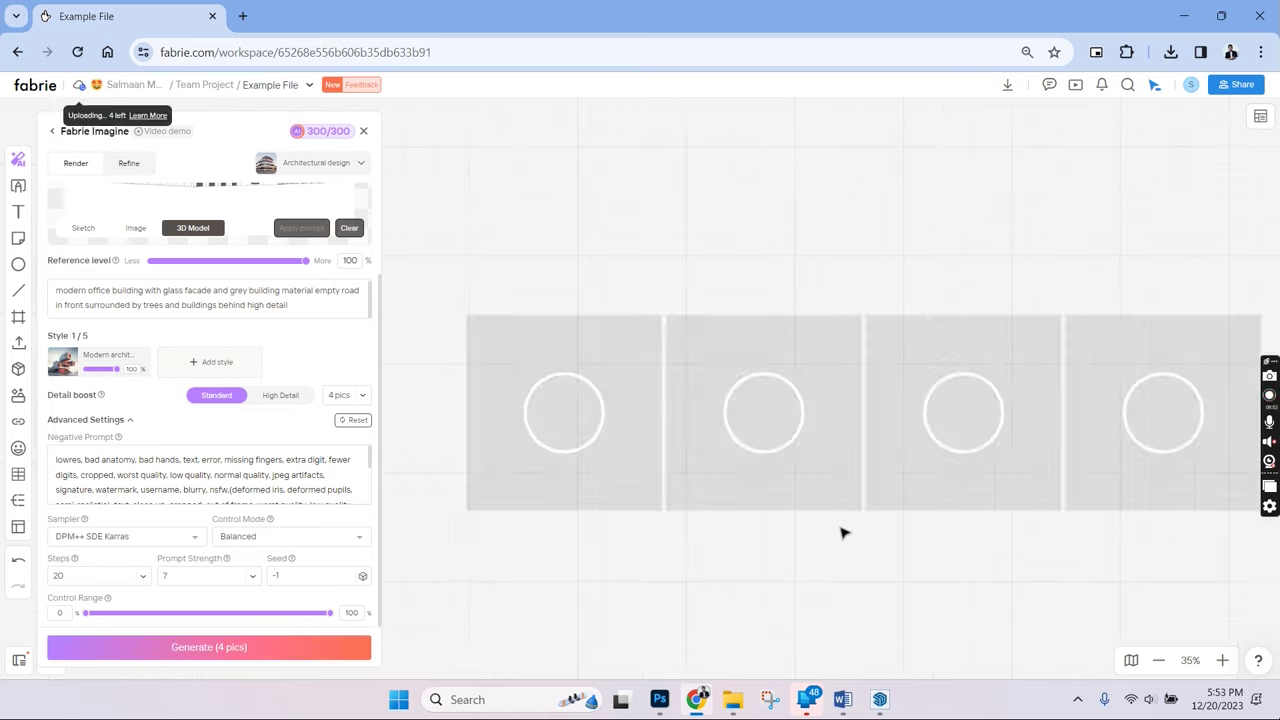
Close the Imagine panel, select the first building render, and open its context menu
{"action": "left_click", "coordinate": [365, 131]}
{"action": "scroll", "coordinate": [649, 283], "scroll_direction": "down", "scroll_amount": 5}
{"action": "scroll", "coordinate": [493, 310], "scroll_direction": "up", "scroll_amount": 8}
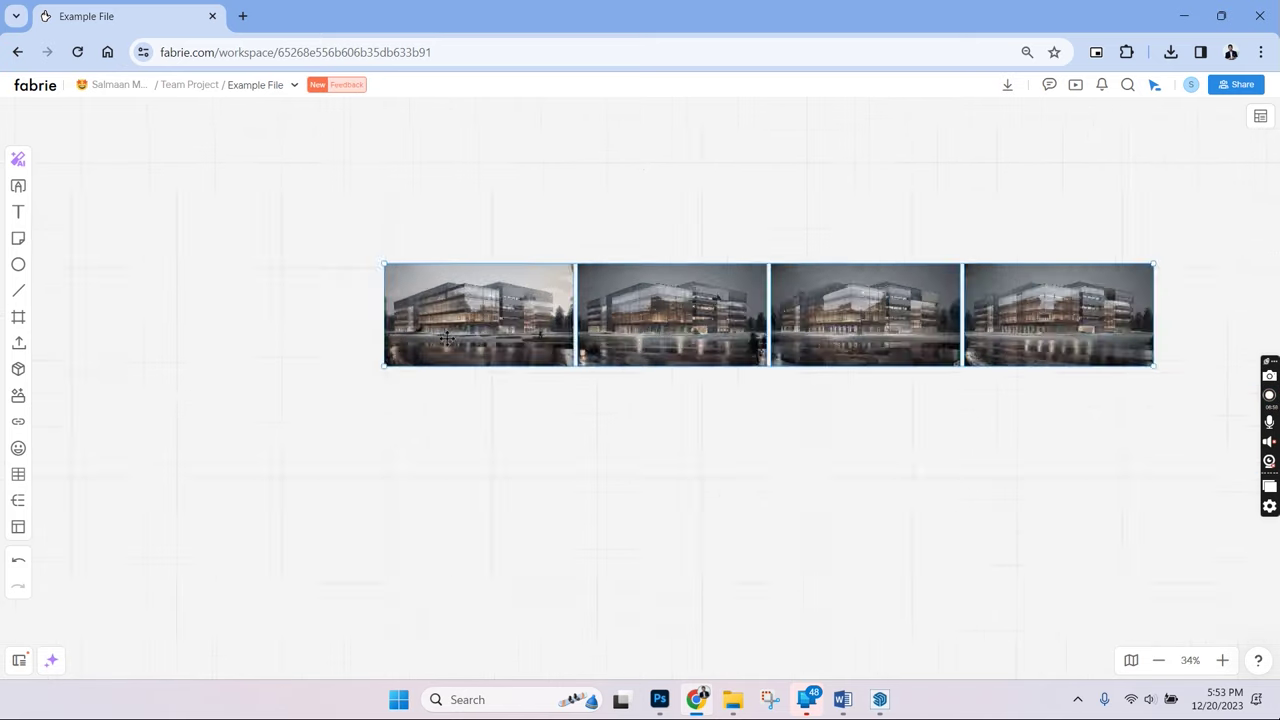
{"action": "left_click", "coordinate": [572, 360]}
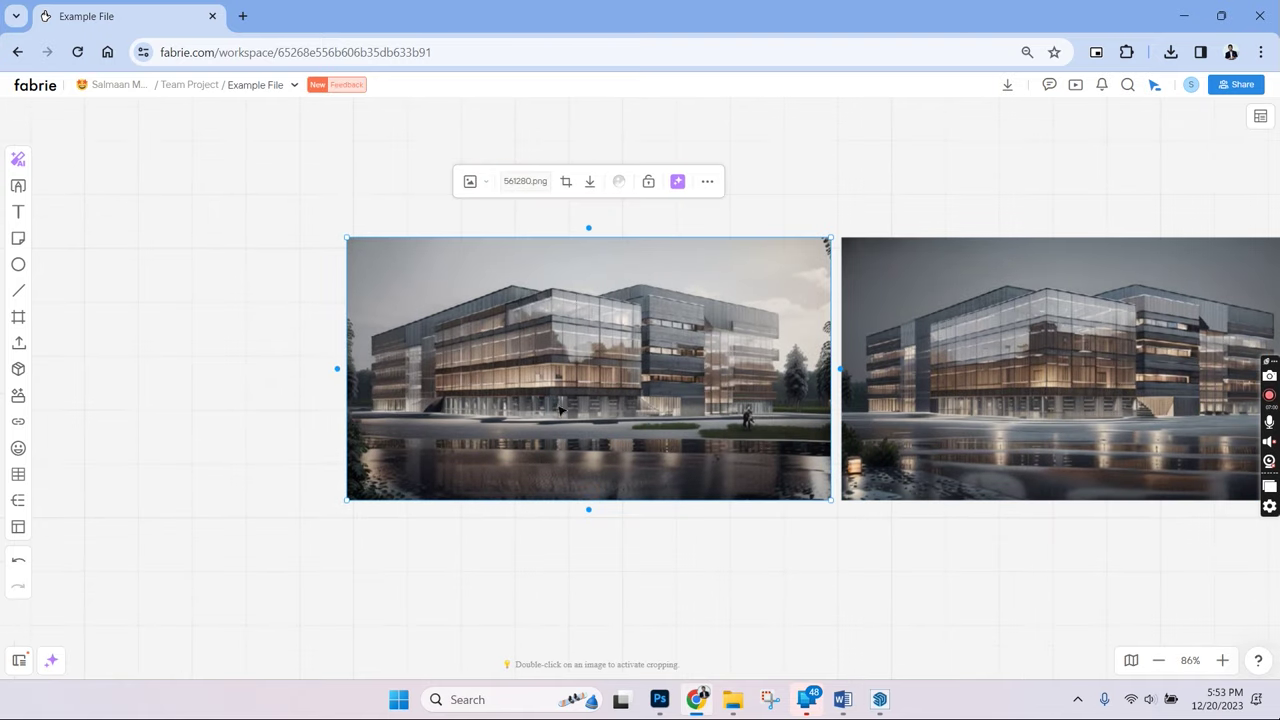
{"action": "scroll", "coordinate": [534, 326], "scroll_direction": "up", "scroll_amount": 4}
{"action": "scroll", "coordinate": [533, 335], "scroll_direction": "up", "scroll_amount": 3}
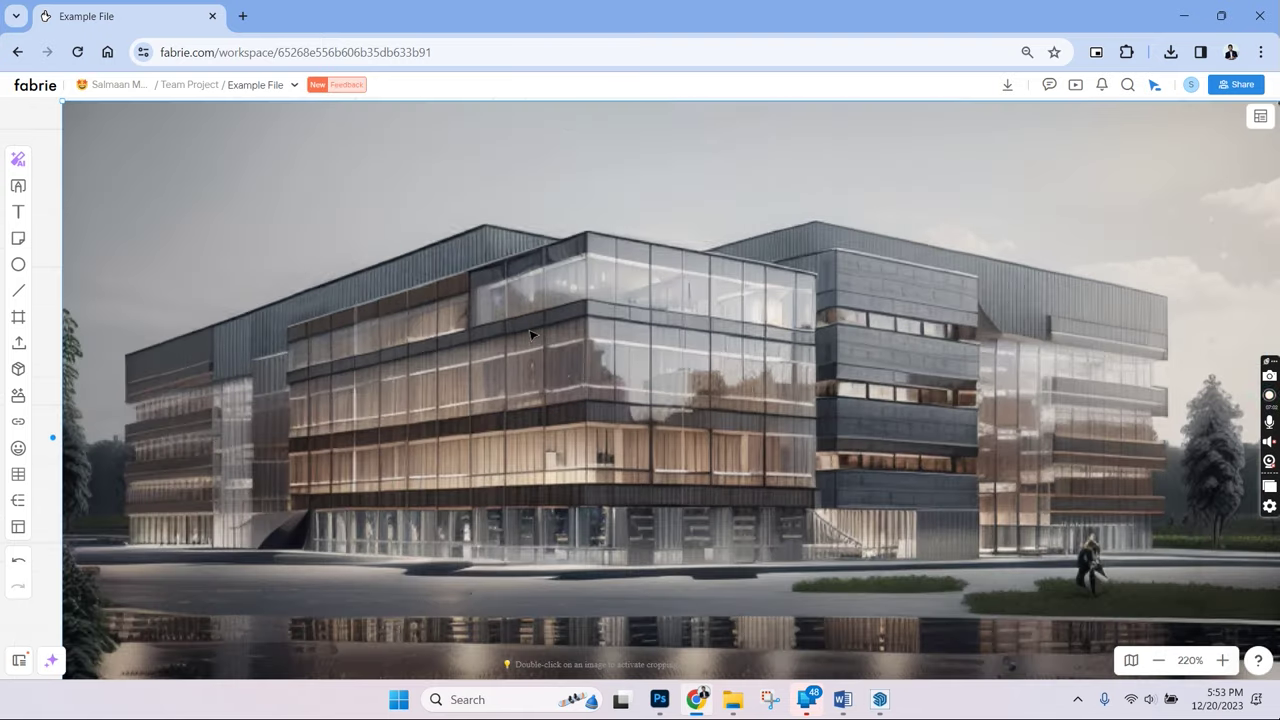
{"action": "scroll", "coordinate": [436, 353], "scroll_direction": "down", "scroll_amount": 5}
{"action": "scroll", "coordinate": [552, 393], "scroll_direction": "up", "scroll_amount": 4}
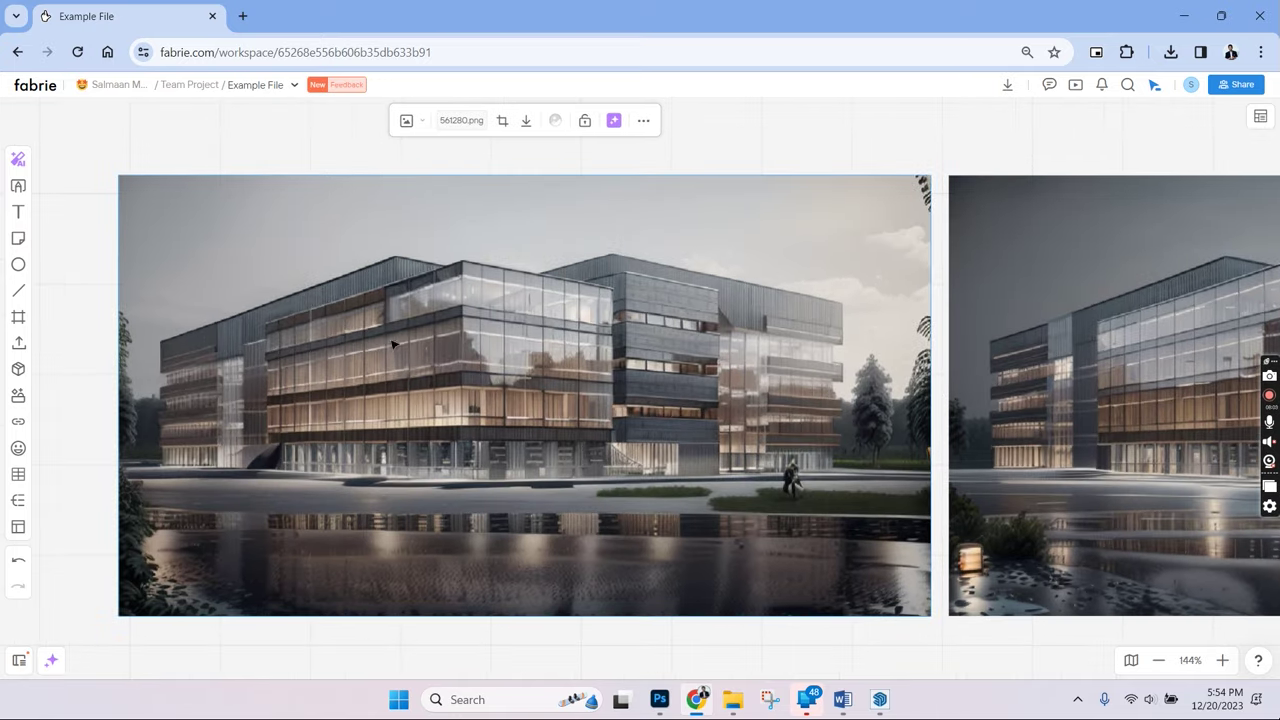
{"action": "scroll", "coordinate": [450, 400], "scroll_direction": "up", "scroll_amount": 1}
{"action": "right_click", "coordinate": [393, 352]}
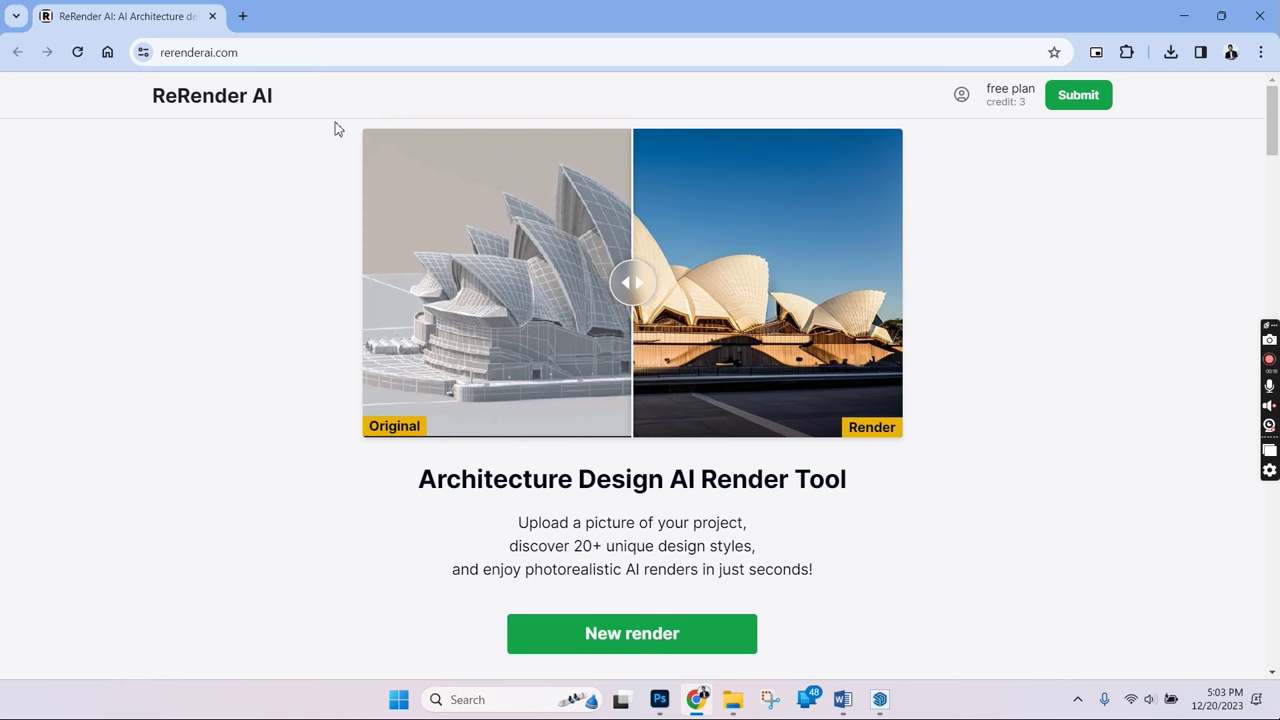
{"action": "left_click", "coordinate": [1007, 94]}
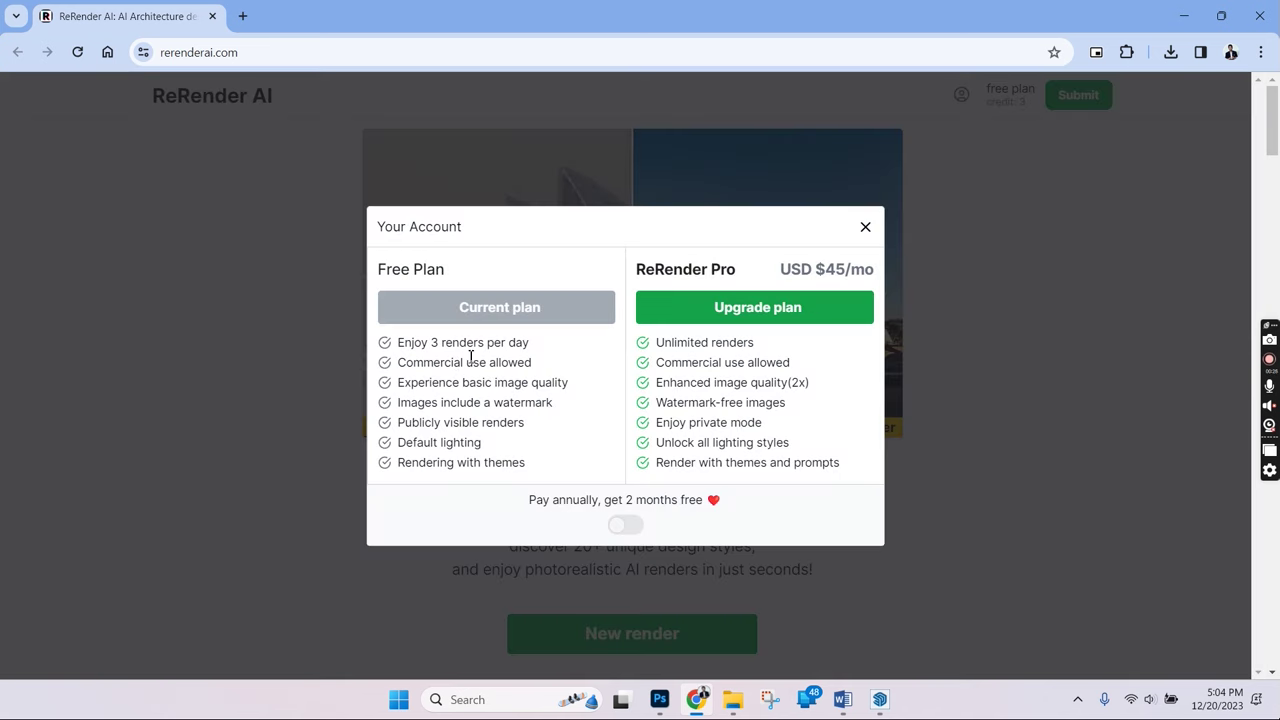
{"action": "left_click", "coordinate": [865, 228]}
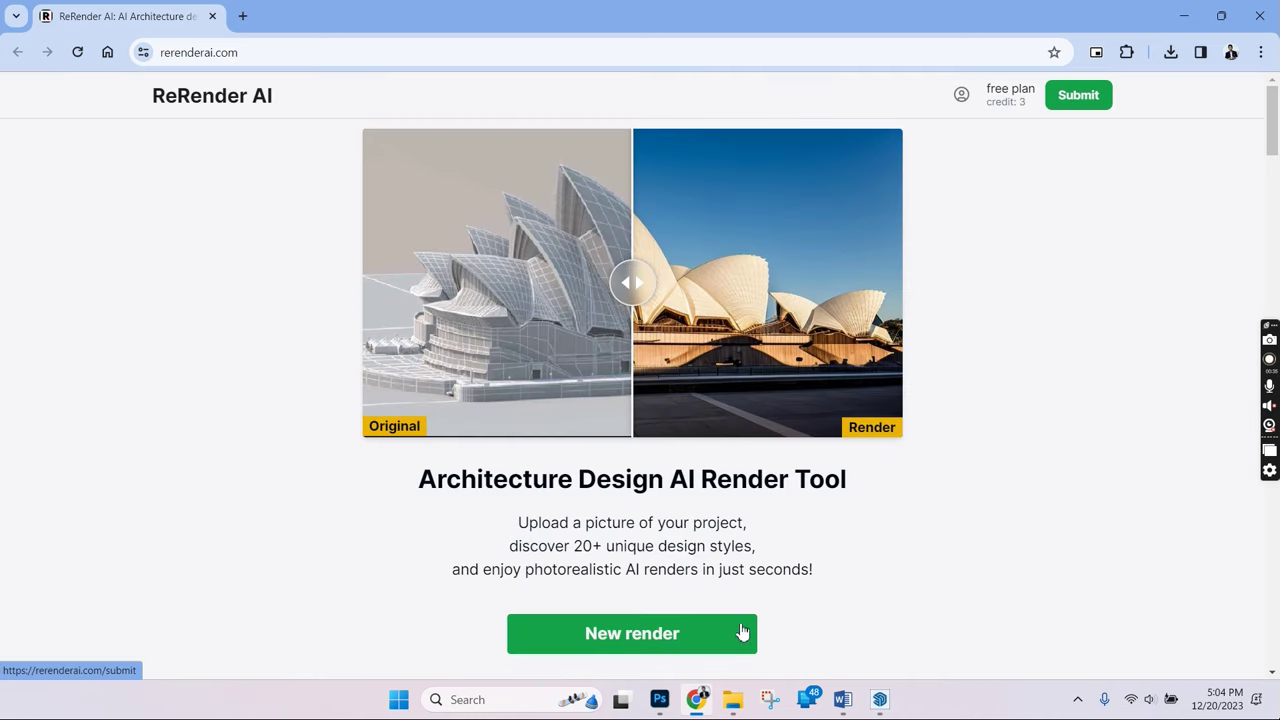
Start a new render with Office_Building_01.jpg uploaded as a 3D model
{"action": "left_click", "coordinate": [741, 632]}
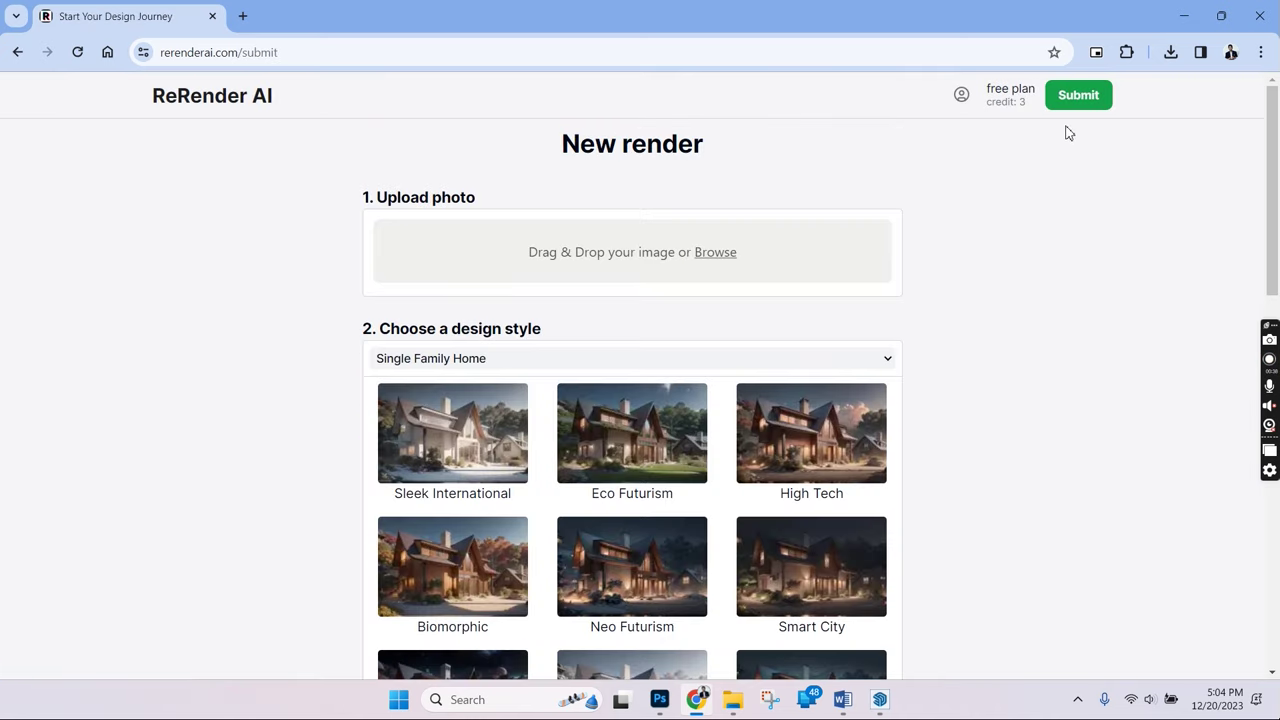
{"action": "left_click", "coordinate": [715, 252]}
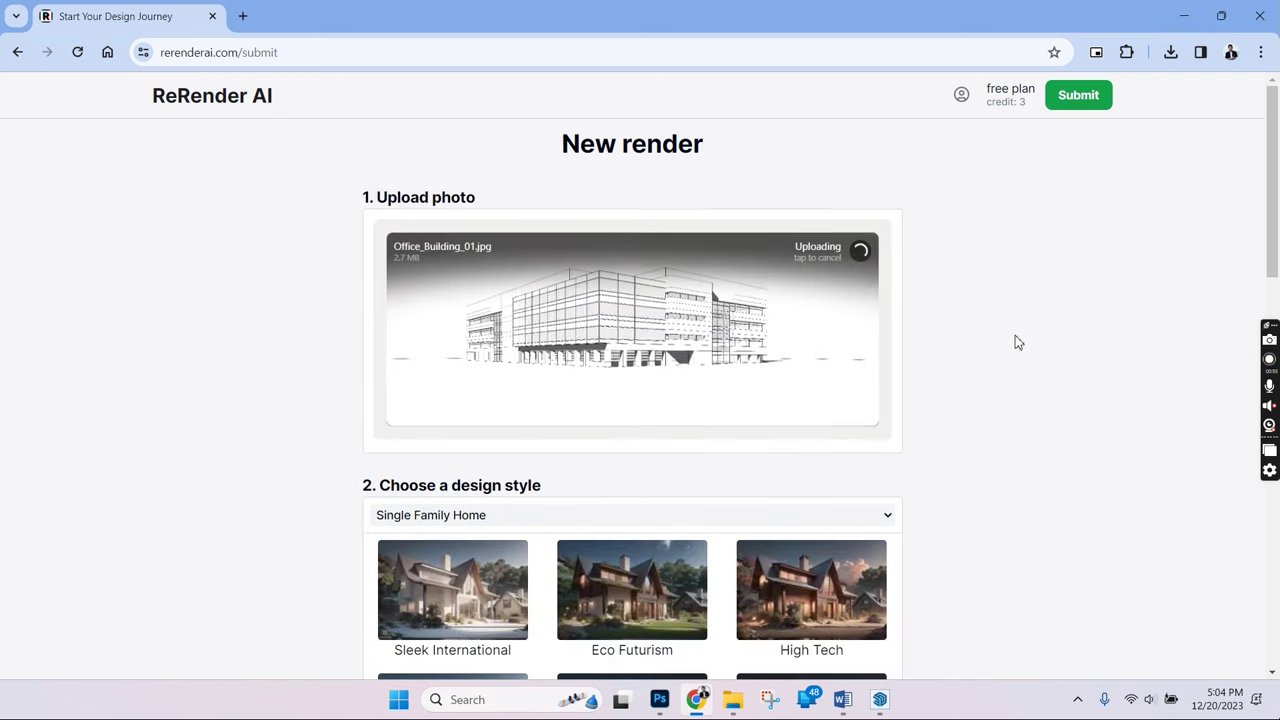
{"action": "left_click", "coordinate": [827, 495]}
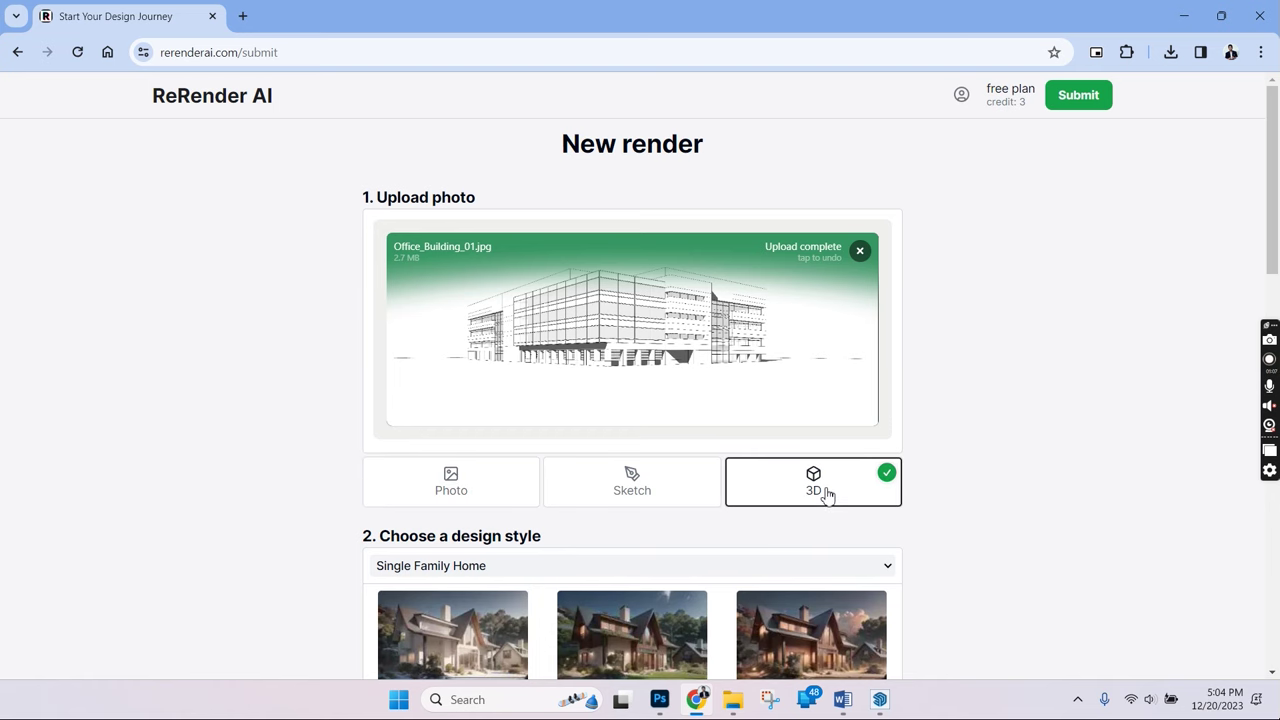
{"action": "scroll", "coordinate": [1011, 445], "scroll_direction": "down", "scroll_amount": 4}
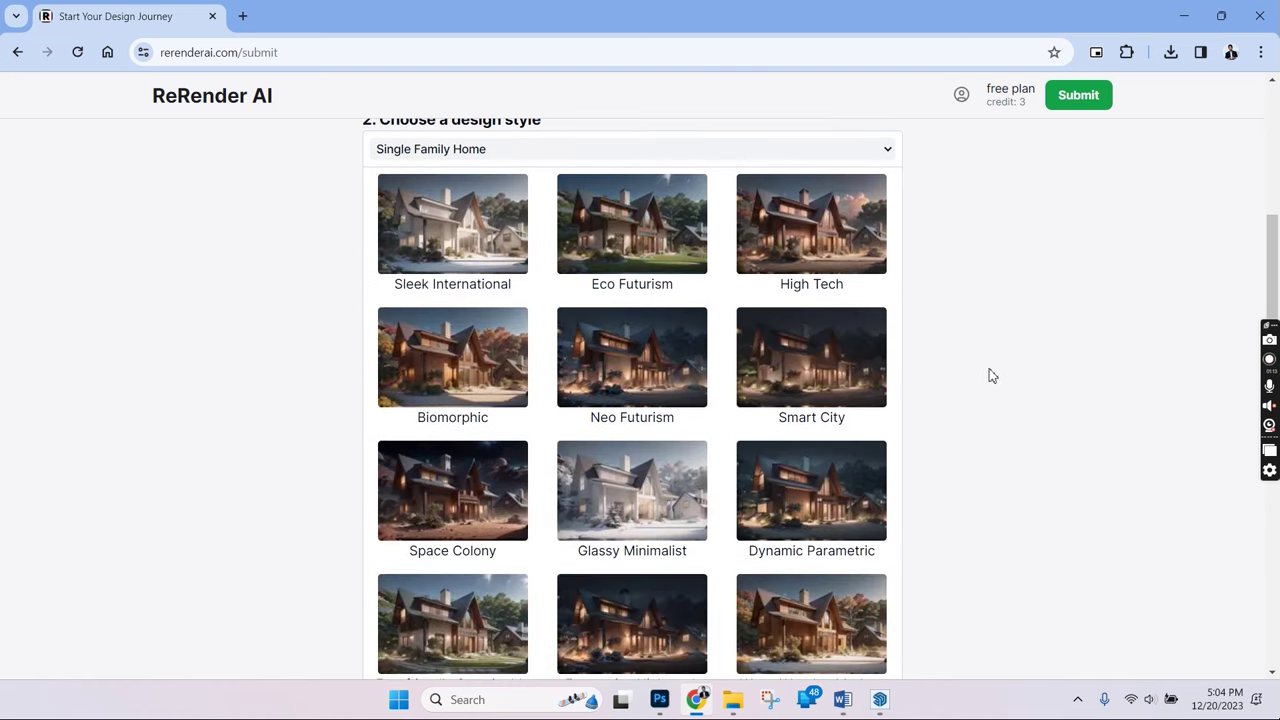
{"action": "scroll", "coordinate": [630, 470], "scroll_direction": "up", "scroll_amount": 2}
Set the building type to Office Building
{"action": "left_click", "coordinate": [659, 375]}
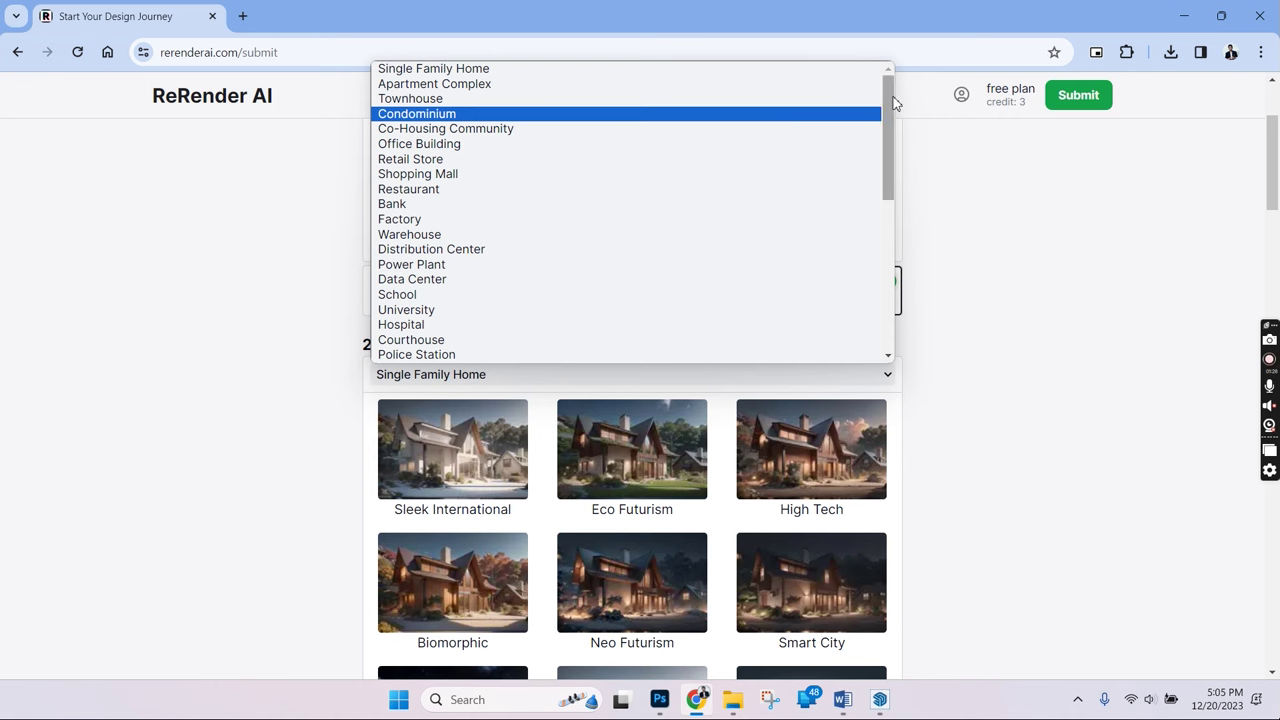
{"action": "left_click_drag", "start_coordinate": [893, 103], "coordinate": [893, 190]}
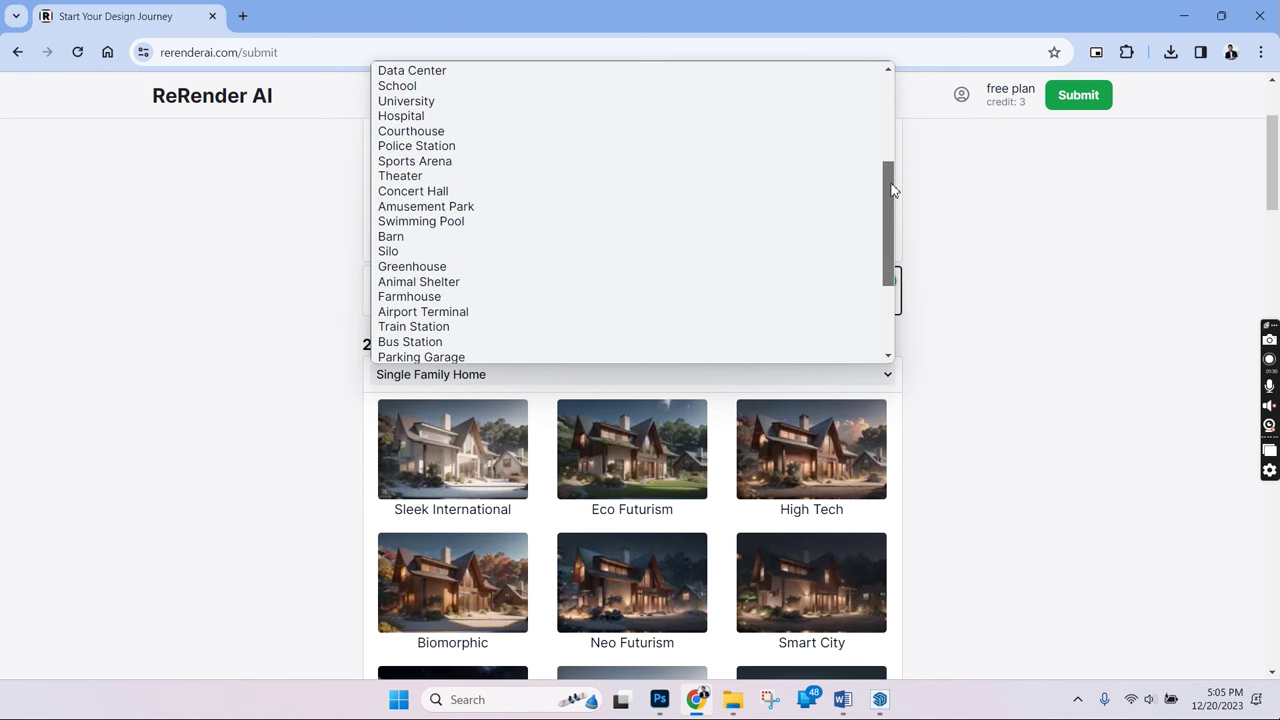
{"action": "left_click", "coordinate": [388, 251]}
{"action": "left_click", "coordinate": [480, 291]}
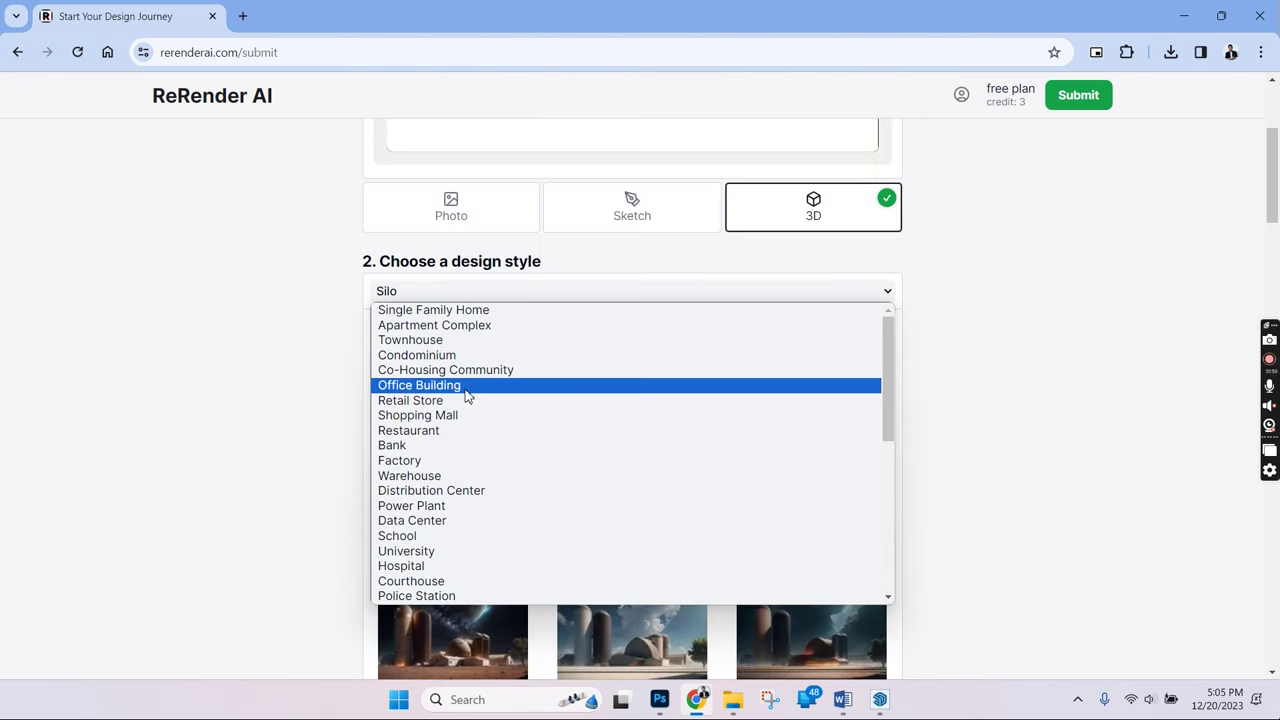
{"action": "left_click", "coordinate": [465, 386]}
{"action": "scroll", "coordinate": [497, 500], "scroll_direction": "up", "scroll_amount": 1}
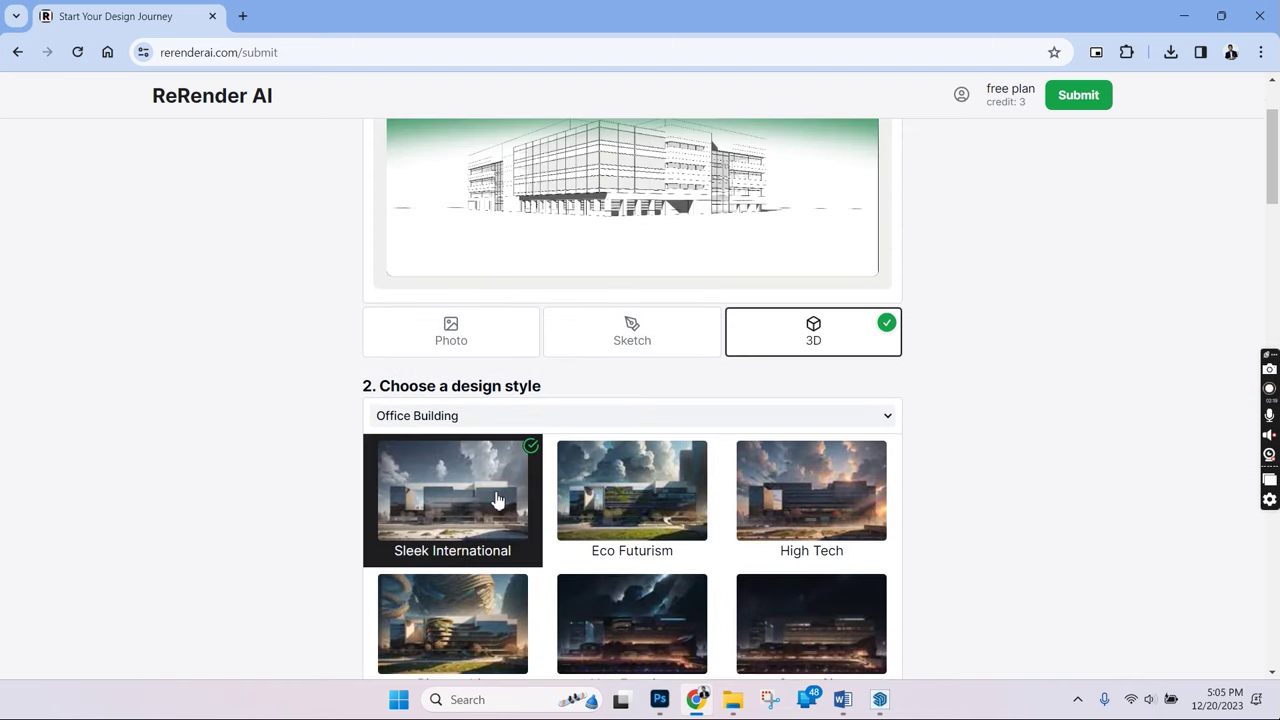
{"action": "scroll", "coordinate": [965, 479], "scroll_direction": "up", "scroll_amount": 1}
{"action": "scroll", "coordinate": [888, 216], "scroll_direction": "down", "scroll_amount": 20}
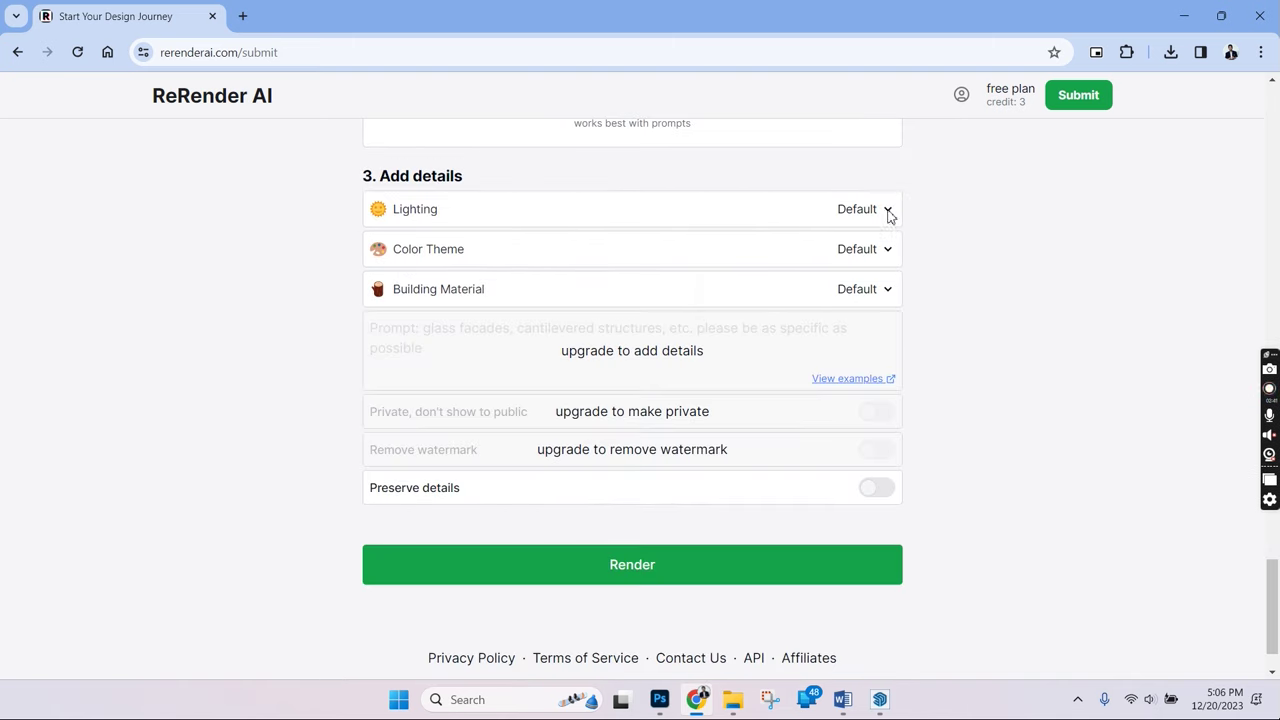
Choose Natural lighting, Gray colours, Metal material, preserve details, and render
{"action": "left_click", "coordinate": [888, 216]}
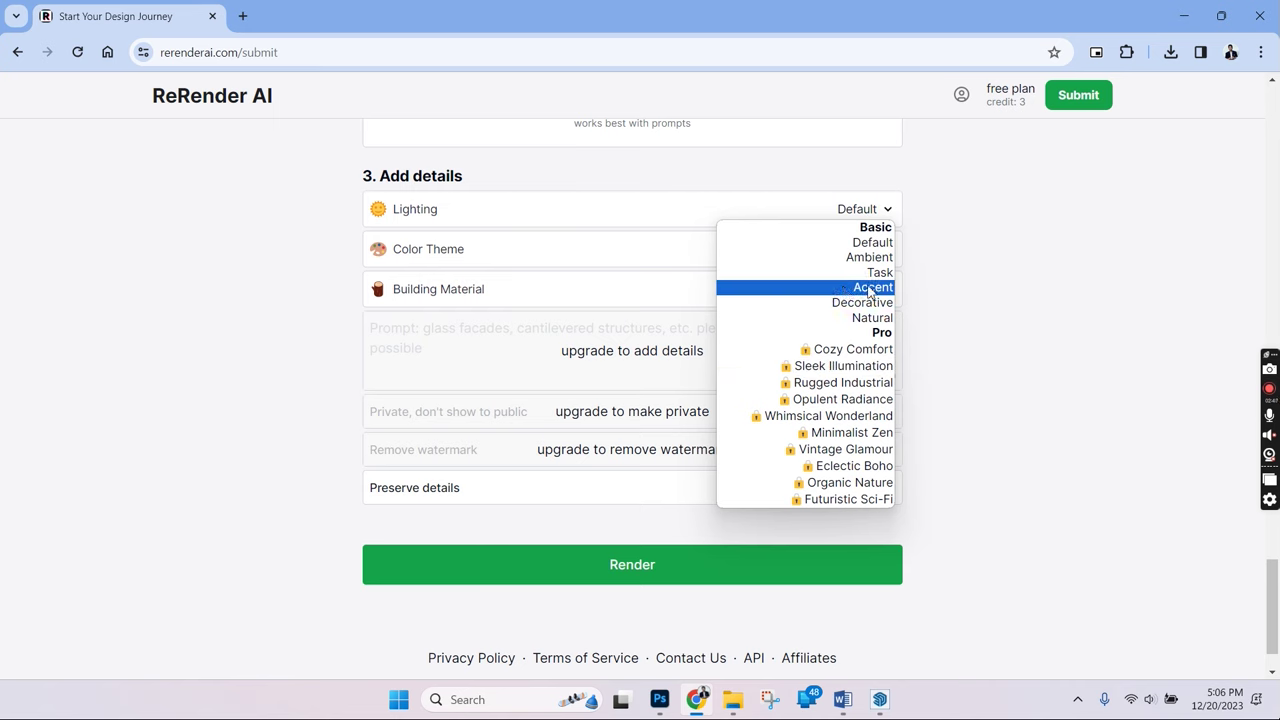
{"action": "left_click", "coordinate": [870, 317]}
{"action": "left_click", "coordinate": [867, 252]}
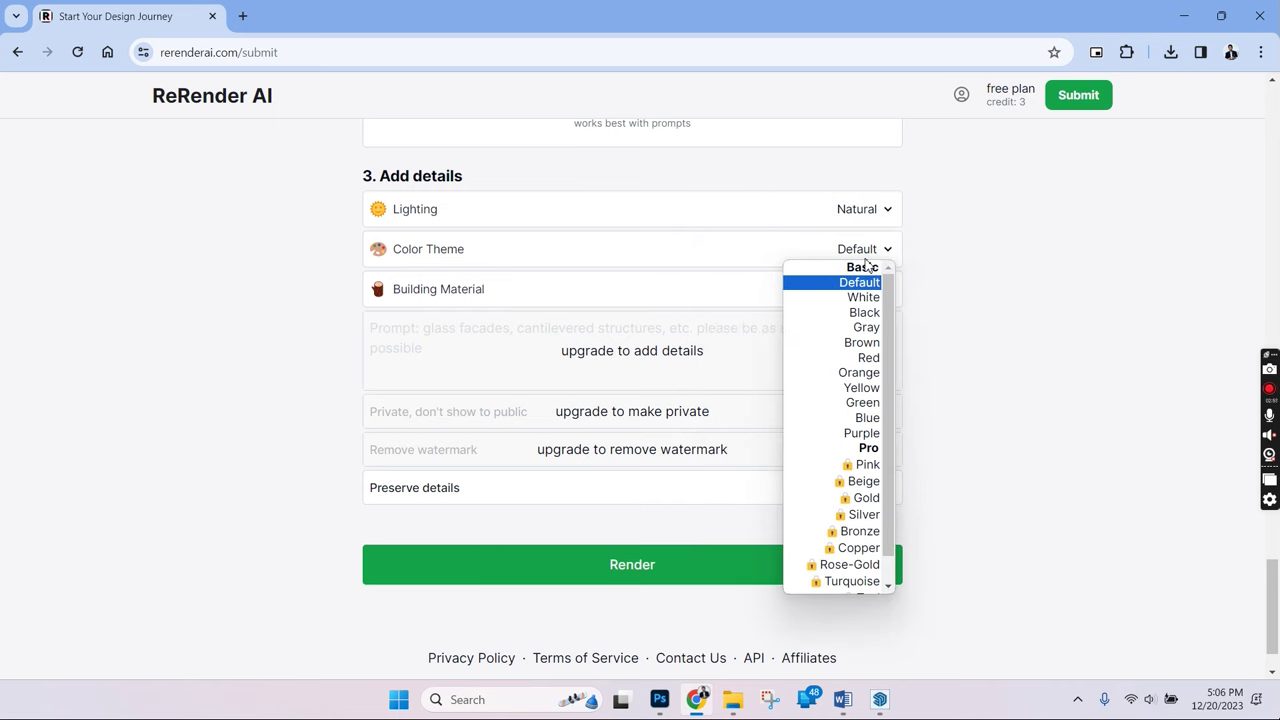
{"action": "left_click", "coordinate": [866, 328]}
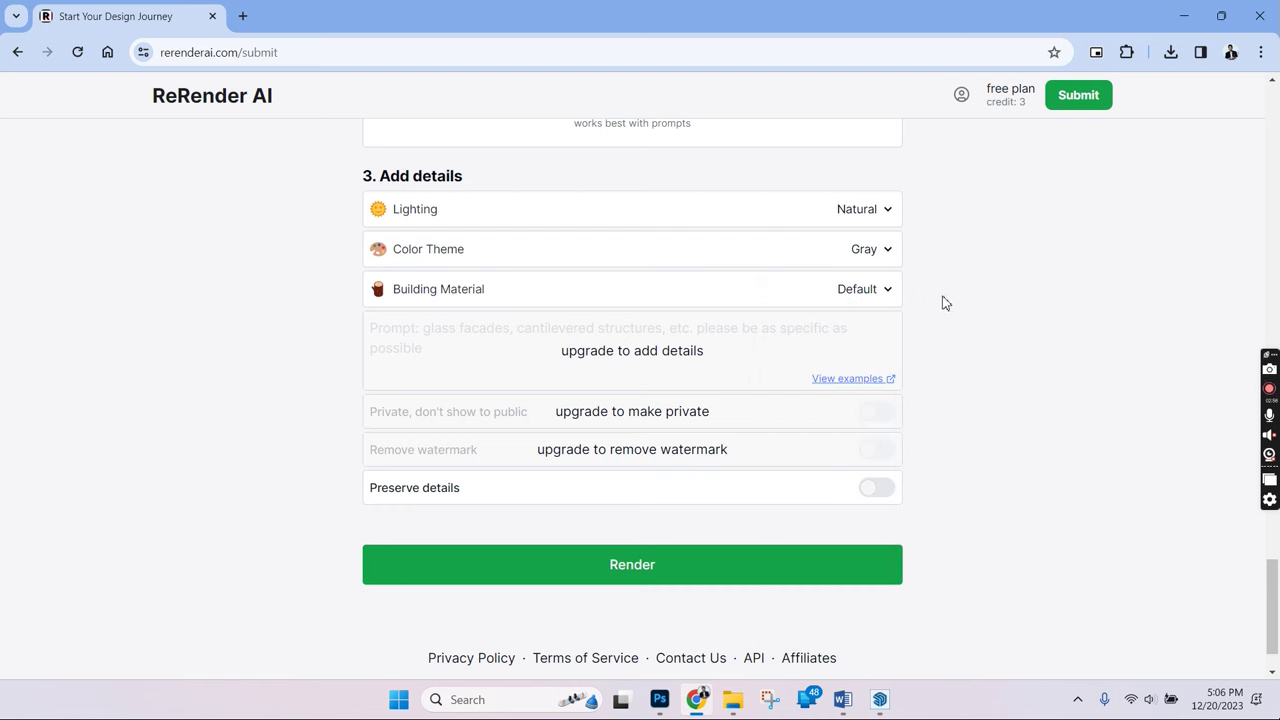
{"action": "left_click", "coordinate": [887, 289]}
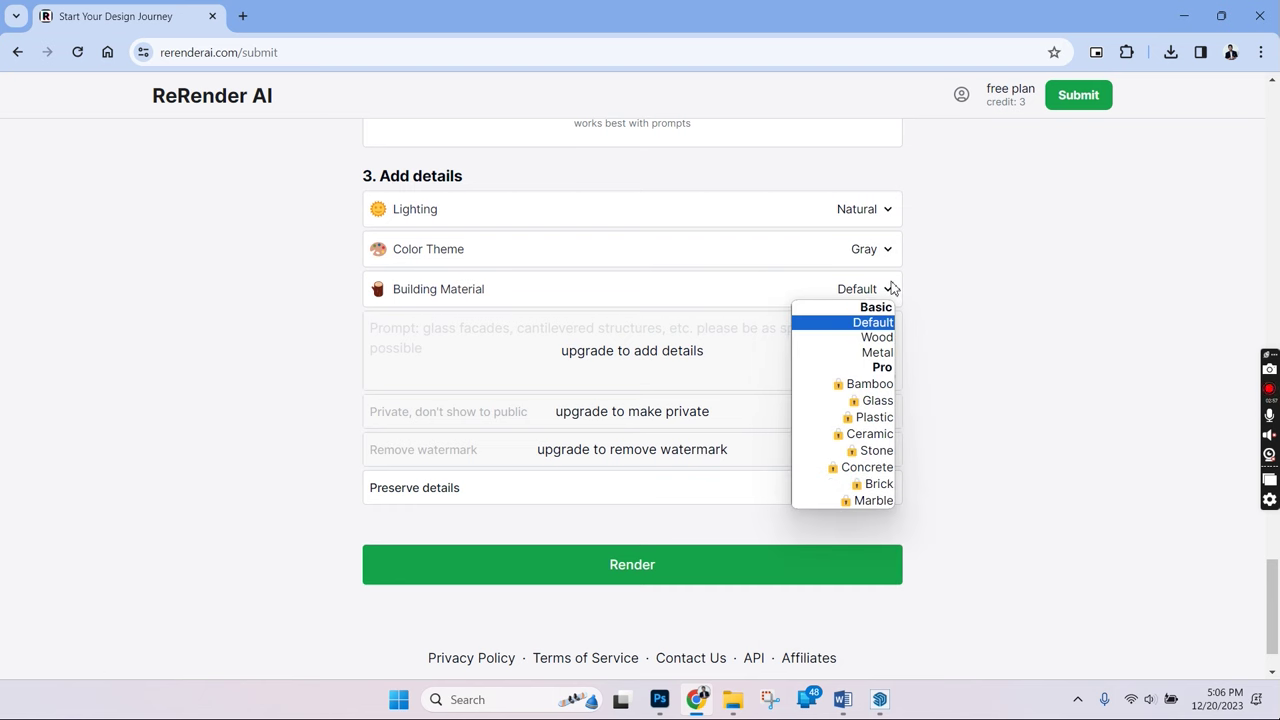
{"action": "left_click", "coordinate": [877, 353]}
{"action": "left_click", "coordinate": [877, 491]}
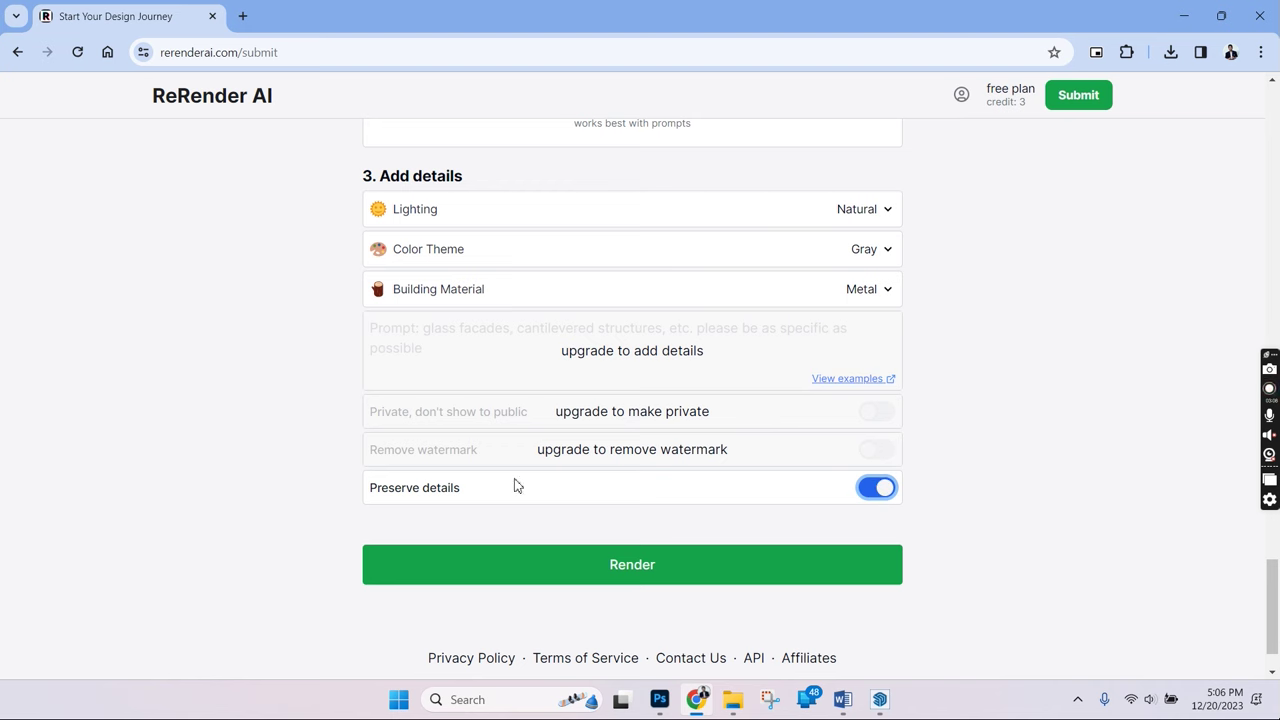
{"action": "left_click", "coordinate": [645, 567]}
{"action": "left_click", "coordinate": [645, 567]}
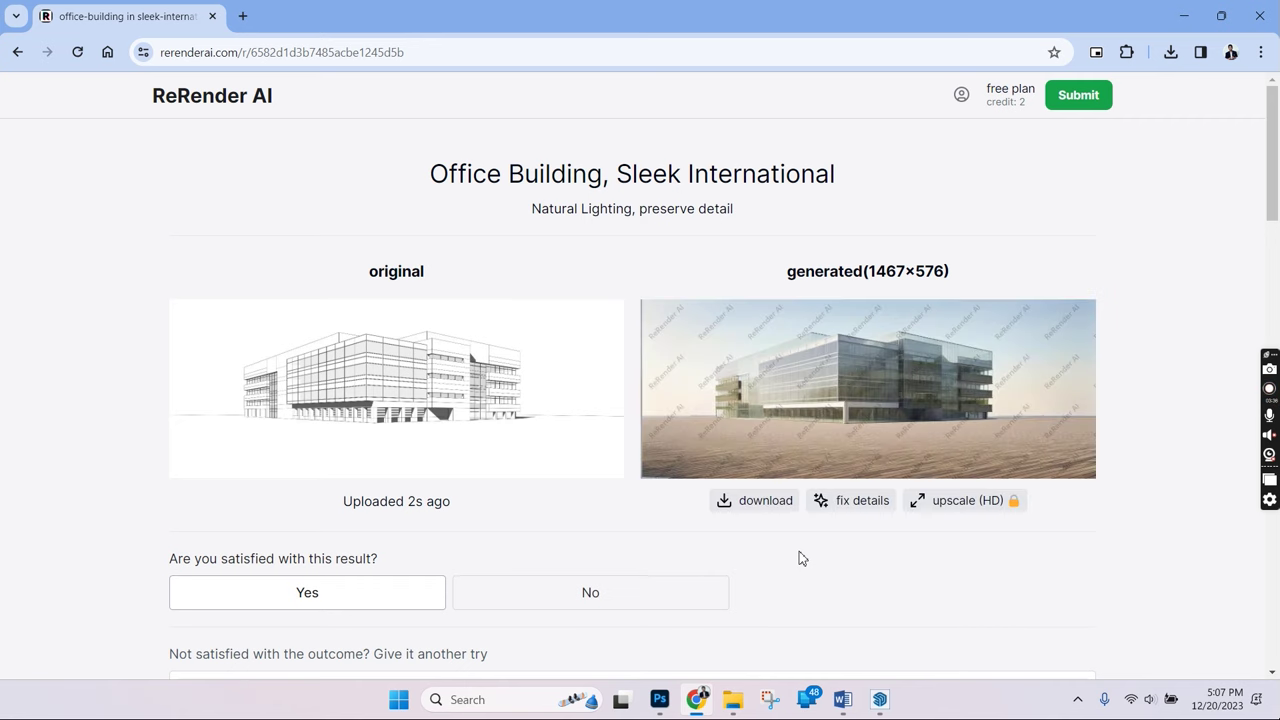
Open the downloaded ReRender renders in Photos and zoom and pan to inspect details
{"action": "left_click", "coordinate": [823, 403]}
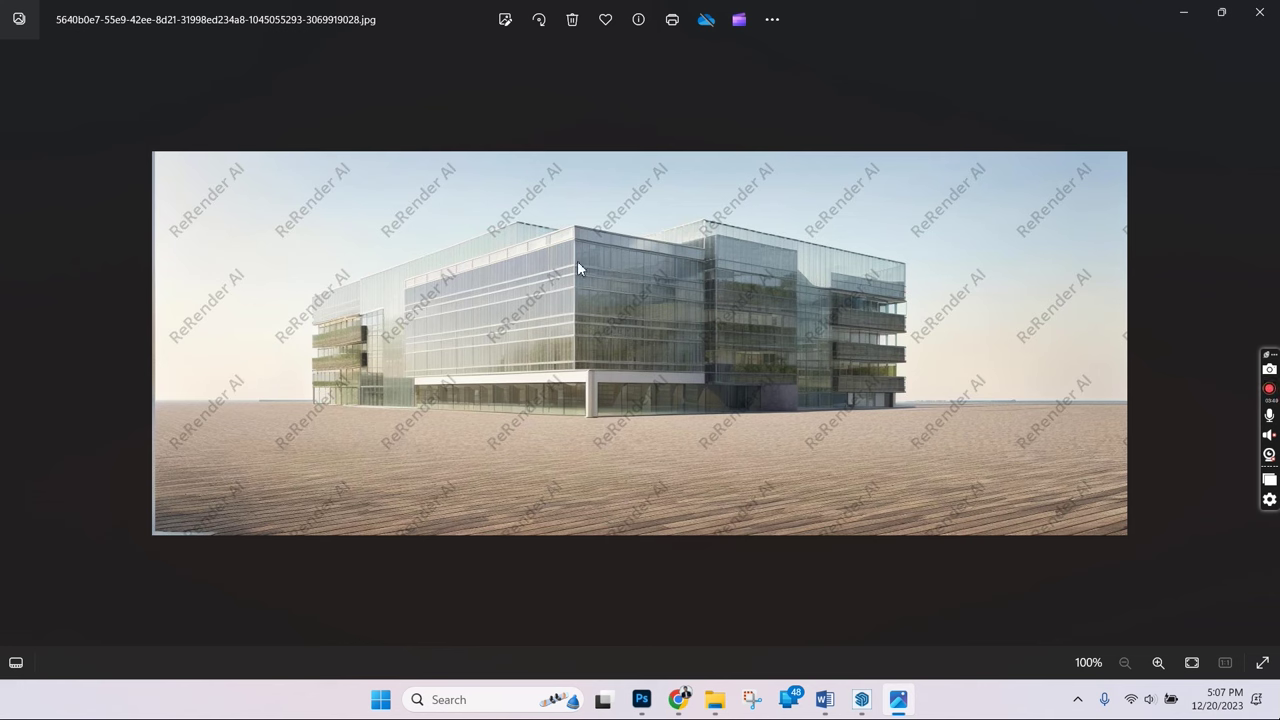
{"action": "scroll", "coordinate": [573, 253], "scroll_direction": "up", "scroll_amount": 3}
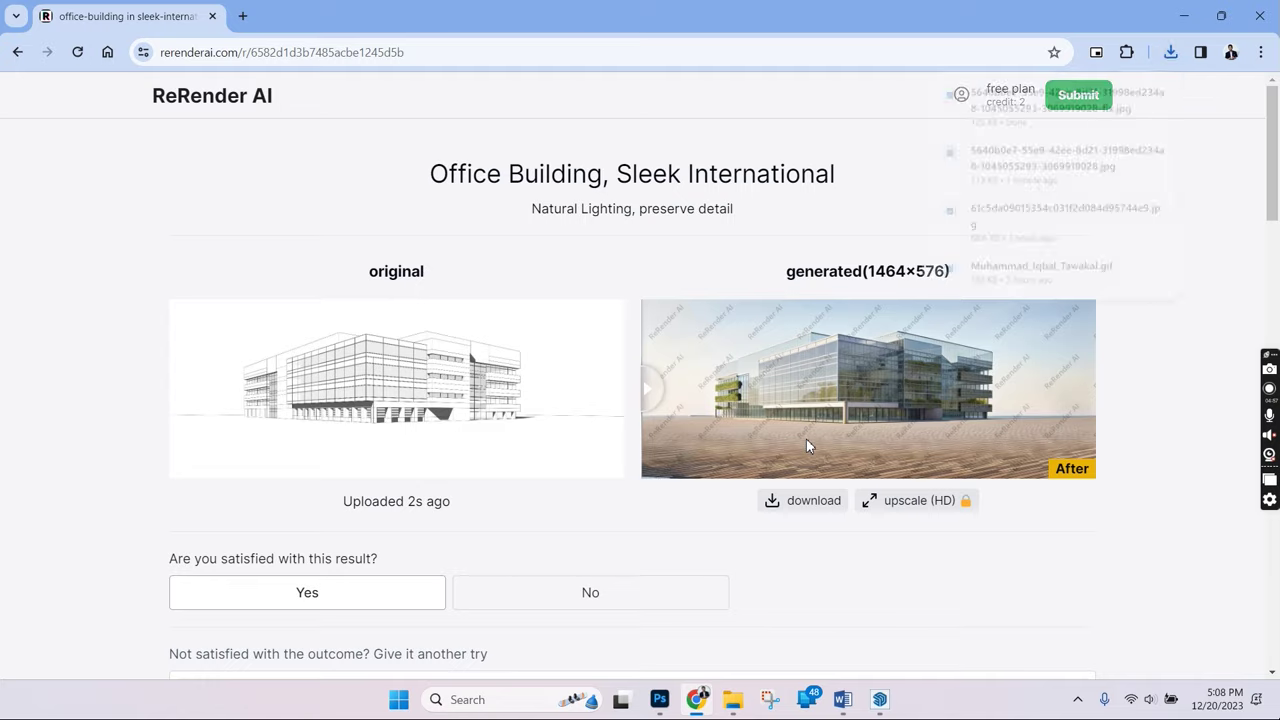
{"action": "left_click", "coordinate": [1017, 203]}
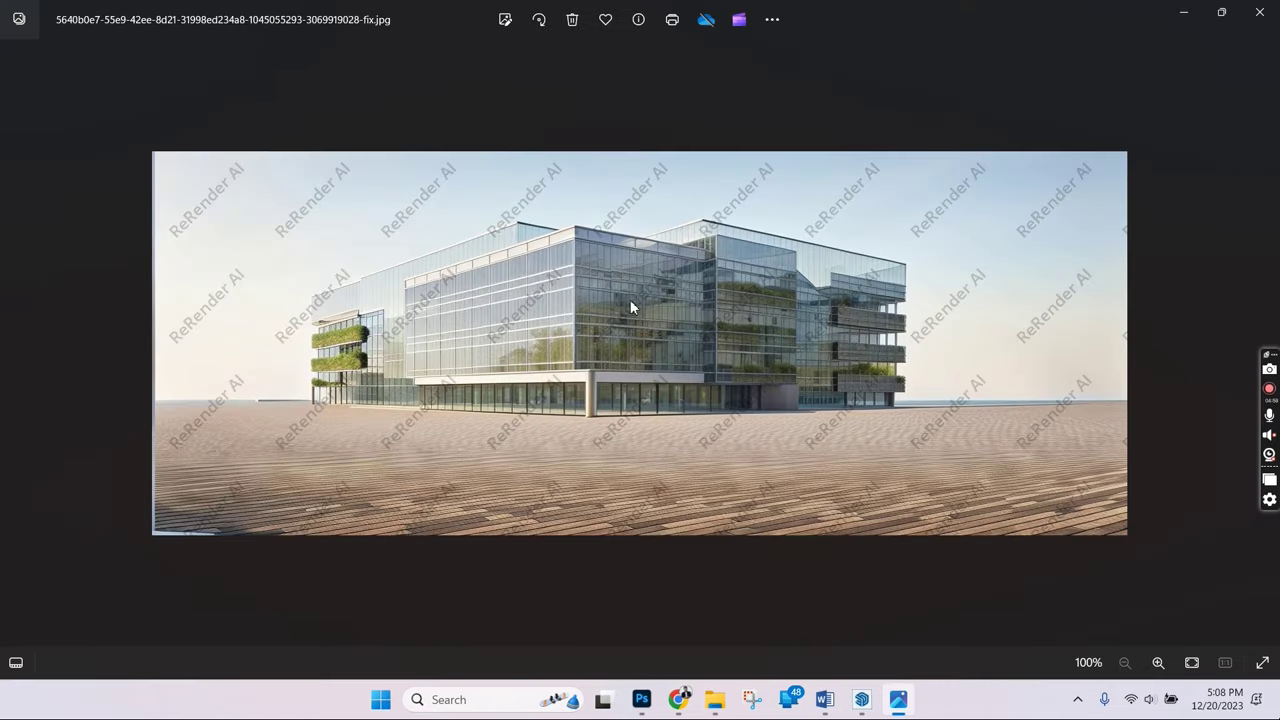
{"action": "scroll", "coordinate": [631, 308], "scroll_direction": "up", "scroll_amount": 3}
{"action": "left_click_drag", "start_coordinate": [703, 400], "coordinate": [763, 397]}
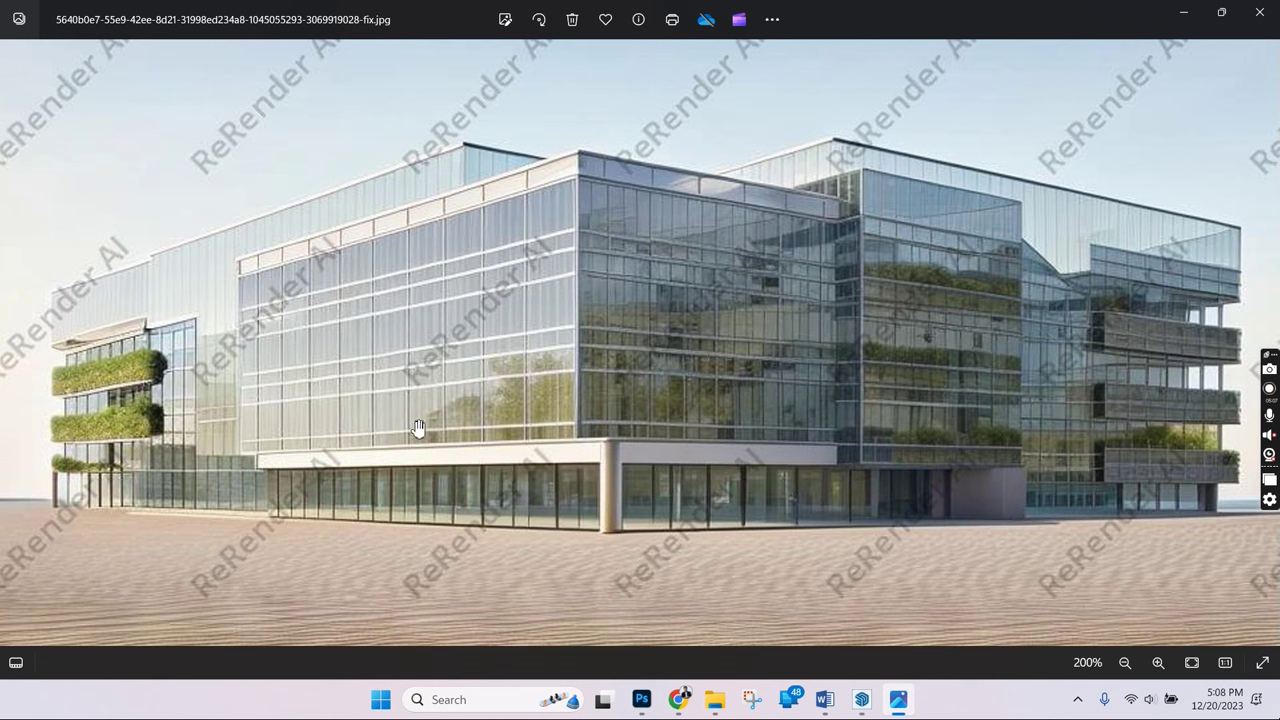
{"action": "scroll", "coordinate": [487, 428], "scroll_direction": "down", "scroll_amount": 2}
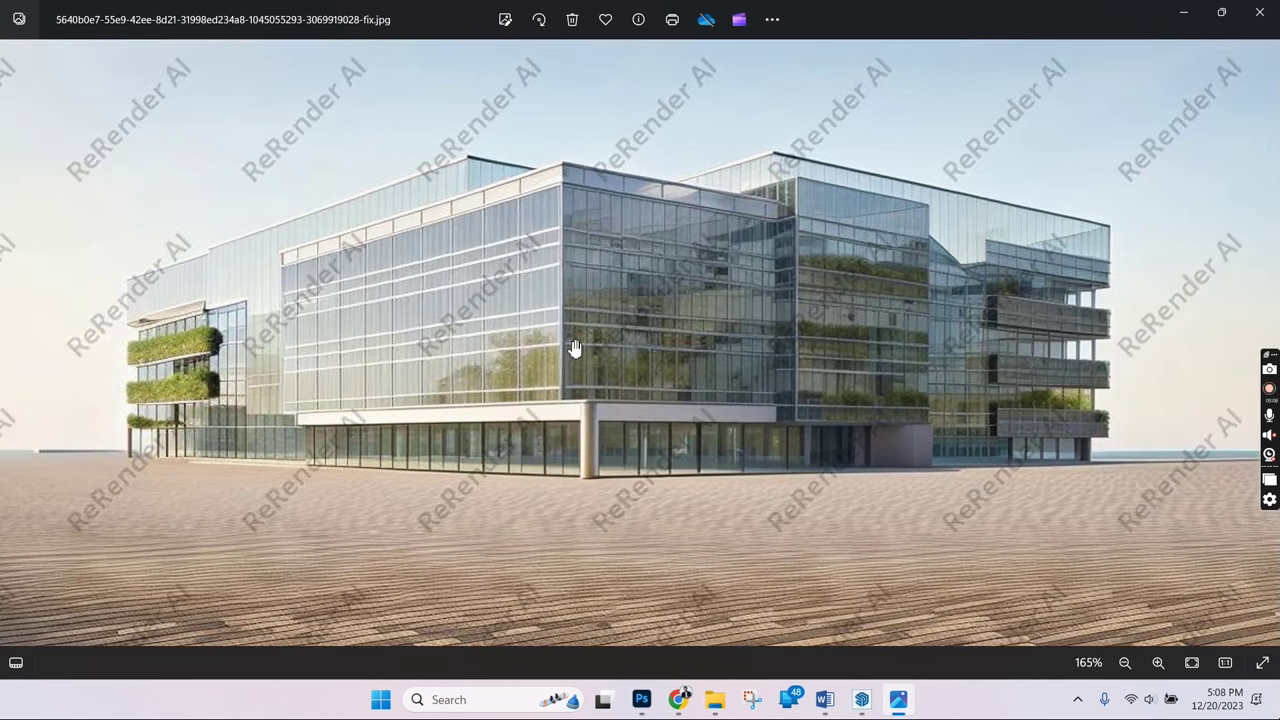
{"action": "left_click_drag", "start_coordinate": [575, 347], "coordinate": [582, 371]}
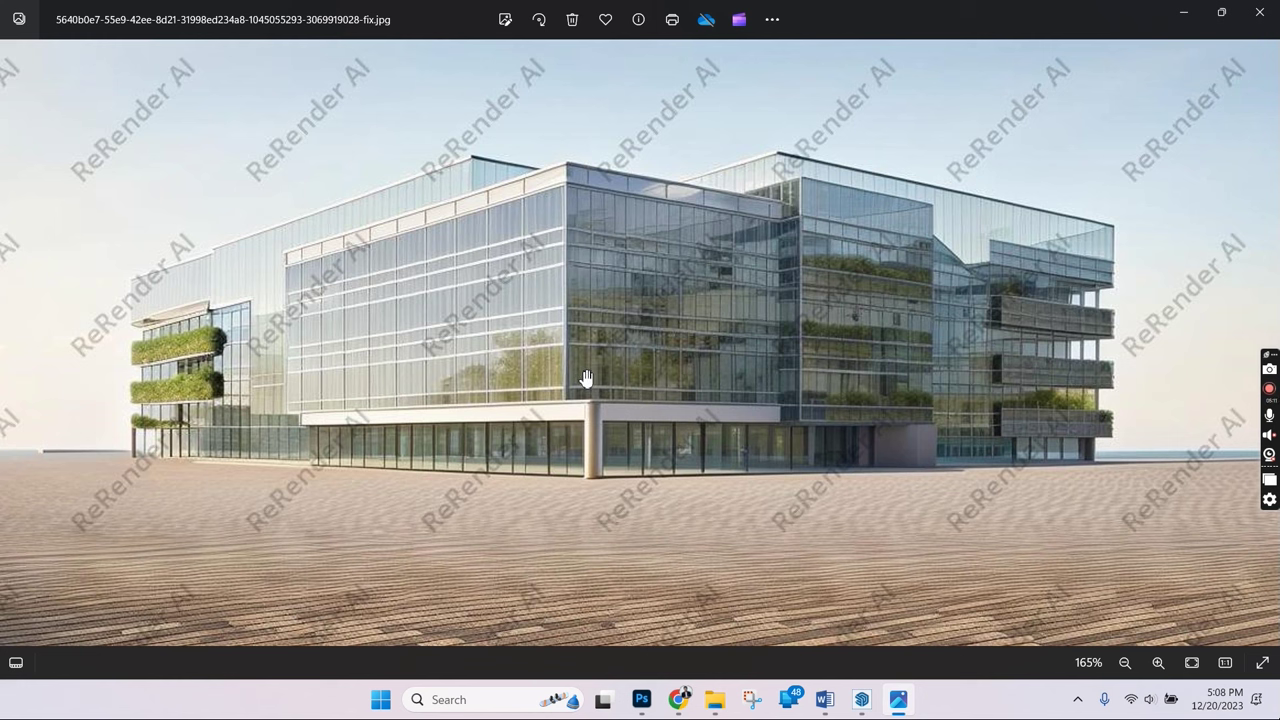
{"action": "scroll", "coordinate": [843, 471], "scroll_direction": "down", "scroll_amount": 2}
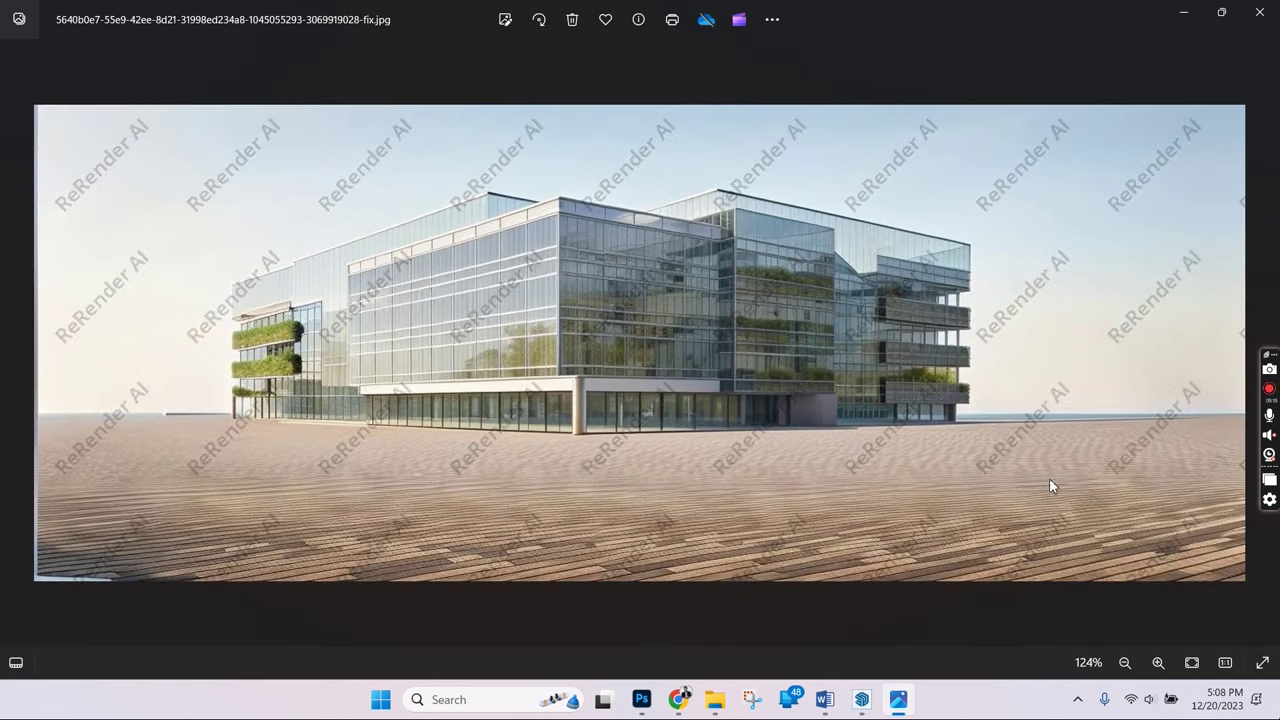
{"action": "scroll", "coordinate": [1123, 552], "scroll_direction": "up", "scroll_amount": 1}
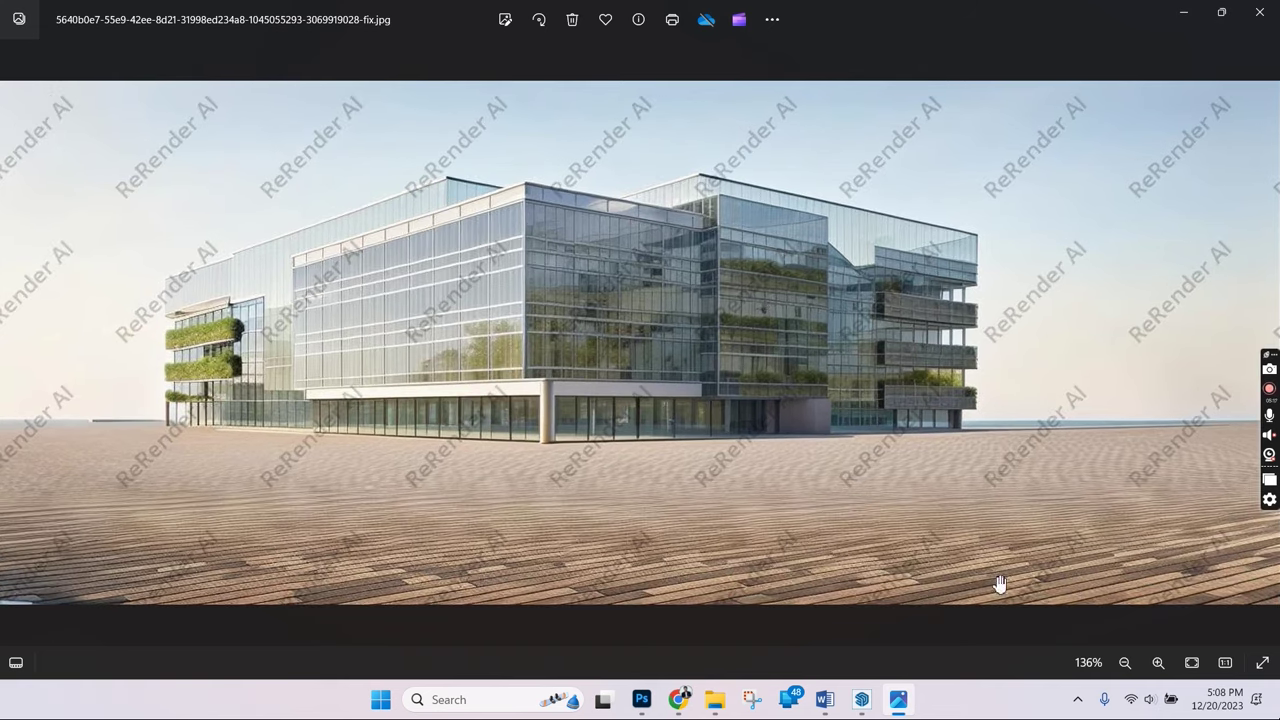
{"action": "scroll", "coordinate": [528, 209], "scroll_direction": "up", "scroll_amount": 1}
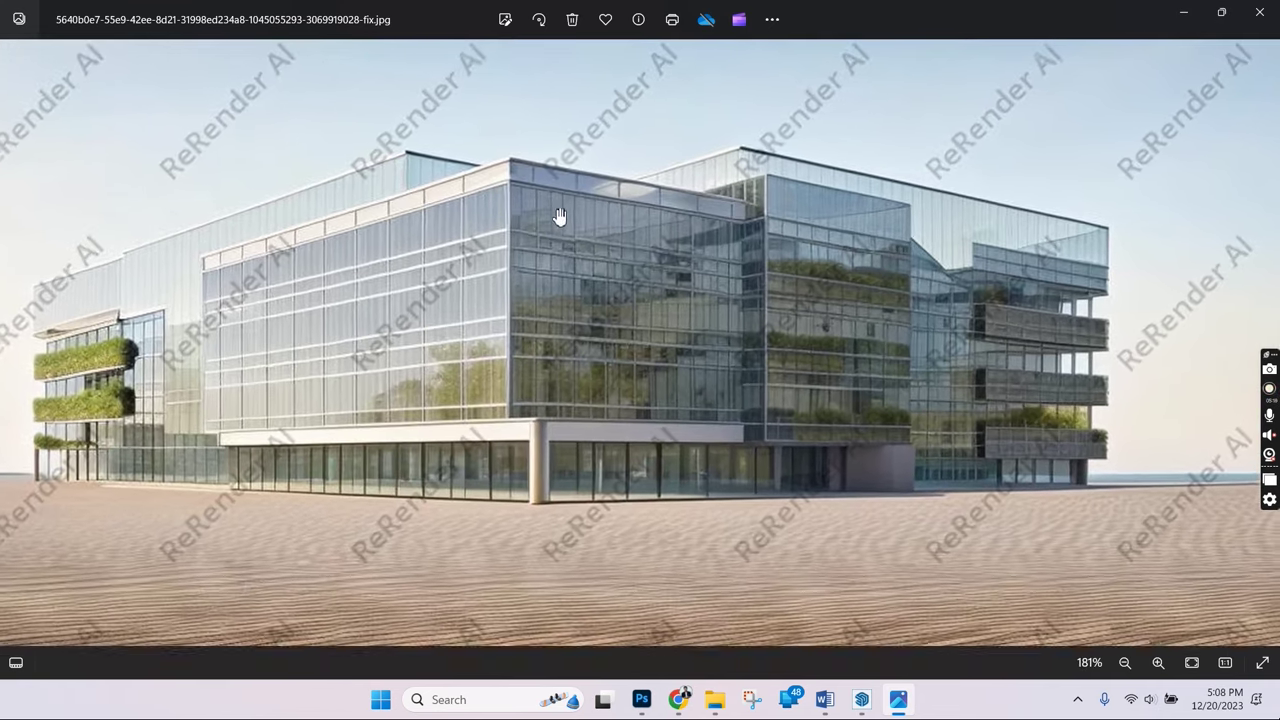
{"action": "scroll", "coordinate": [567, 215], "scroll_direction": "up", "scroll_amount": 1}
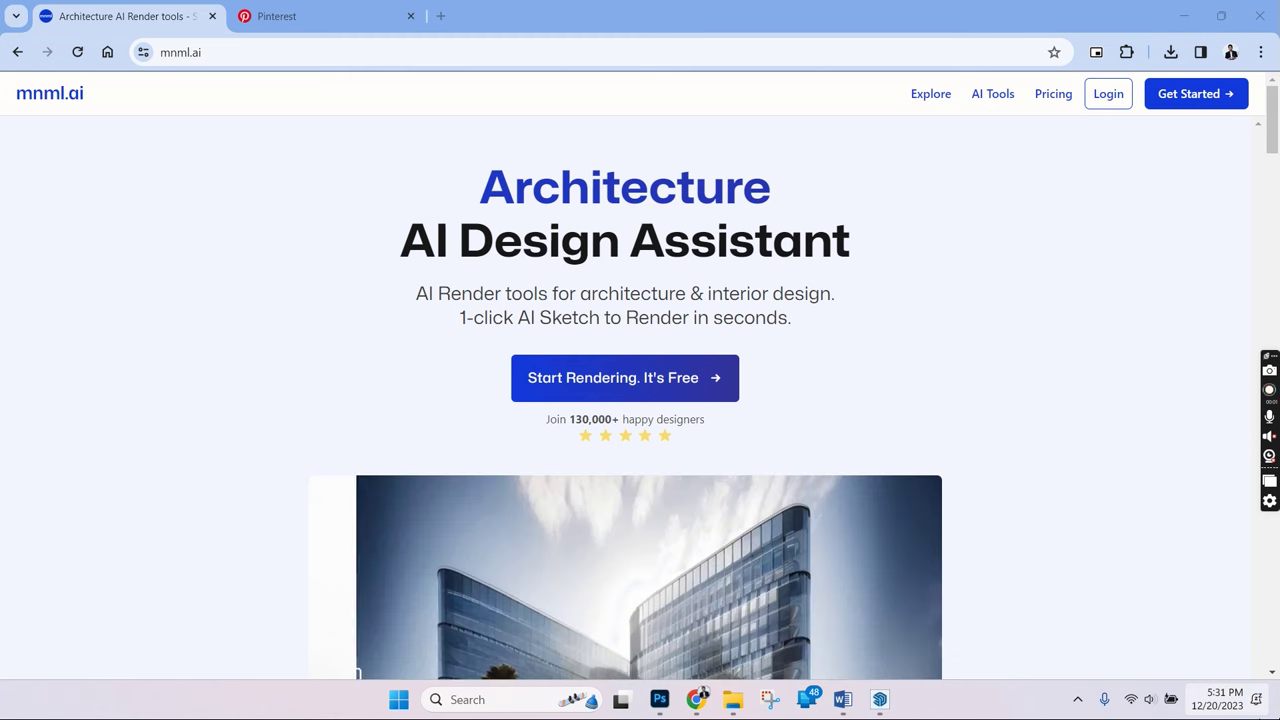
Browse the mnml.ai homepage, then sign up with a Google account
{"action": "scroll", "coordinate": [1002, 452], "scroll_direction": "down", "scroll_amount": 10}
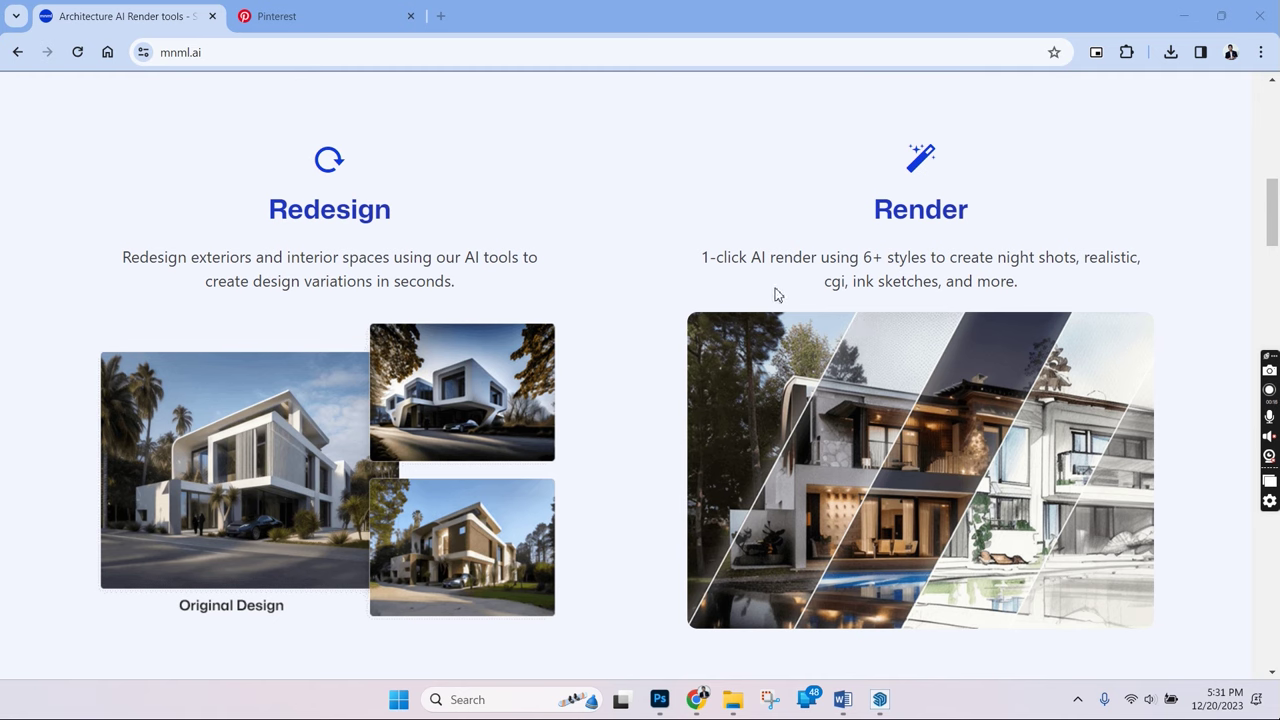
{"action": "scroll", "coordinate": [386, 300], "scroll_direction": "down", "scroll_amount": 4}
{"action": "scroll", "coordinate": [386, 300], "scroll_direction": "up", "scroll_amount": 2}
{"action": "scroll", "coordinate": [386, 300], "scroll_direction": "down", "scroll_amount": 10}
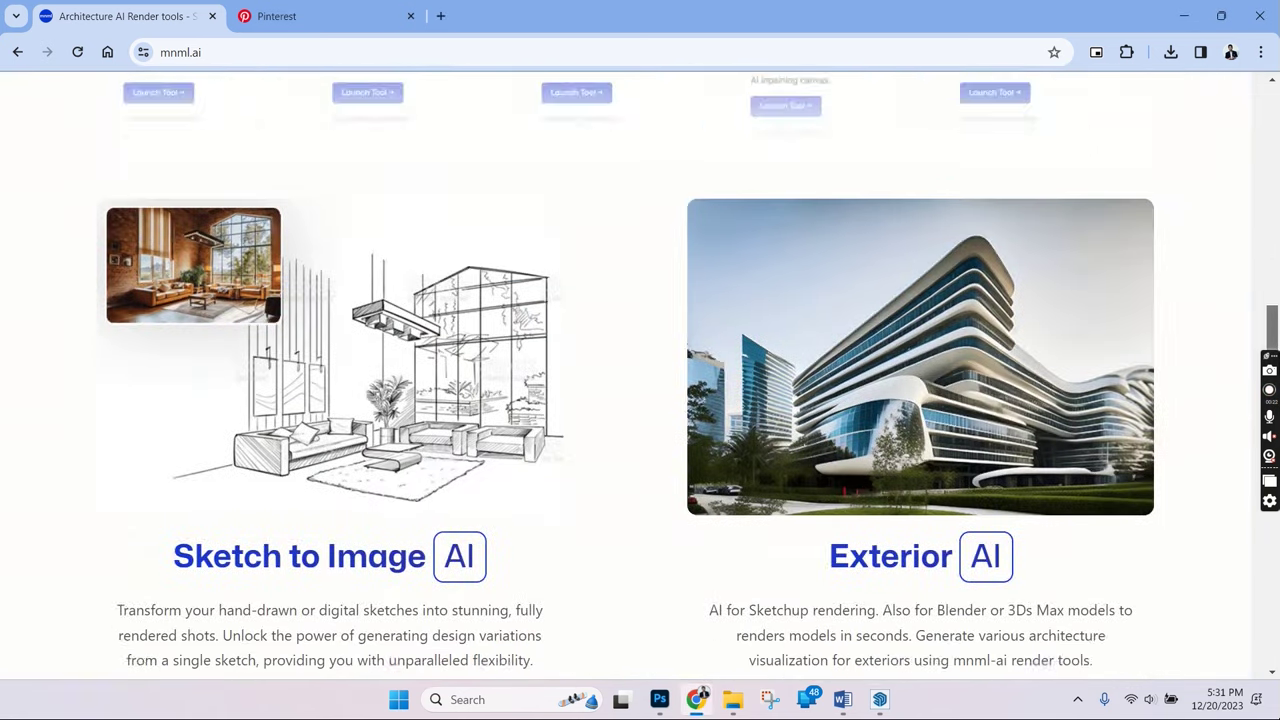
{"action": "scroll", "coordinate": [640, 376], "scroll_direction": "down", "scroll_amount": 5}
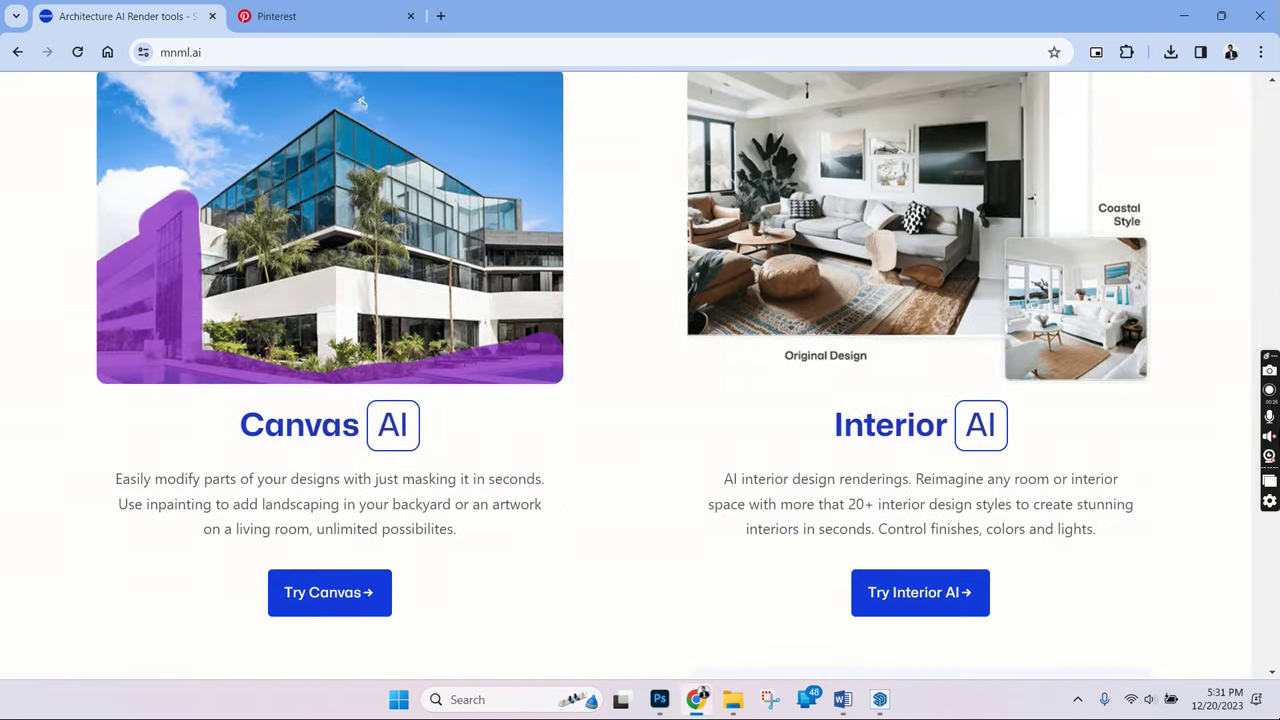
{"action": "key", "text": "Home"}
{"action": "left_click", "coordinate": [1200, 104]}
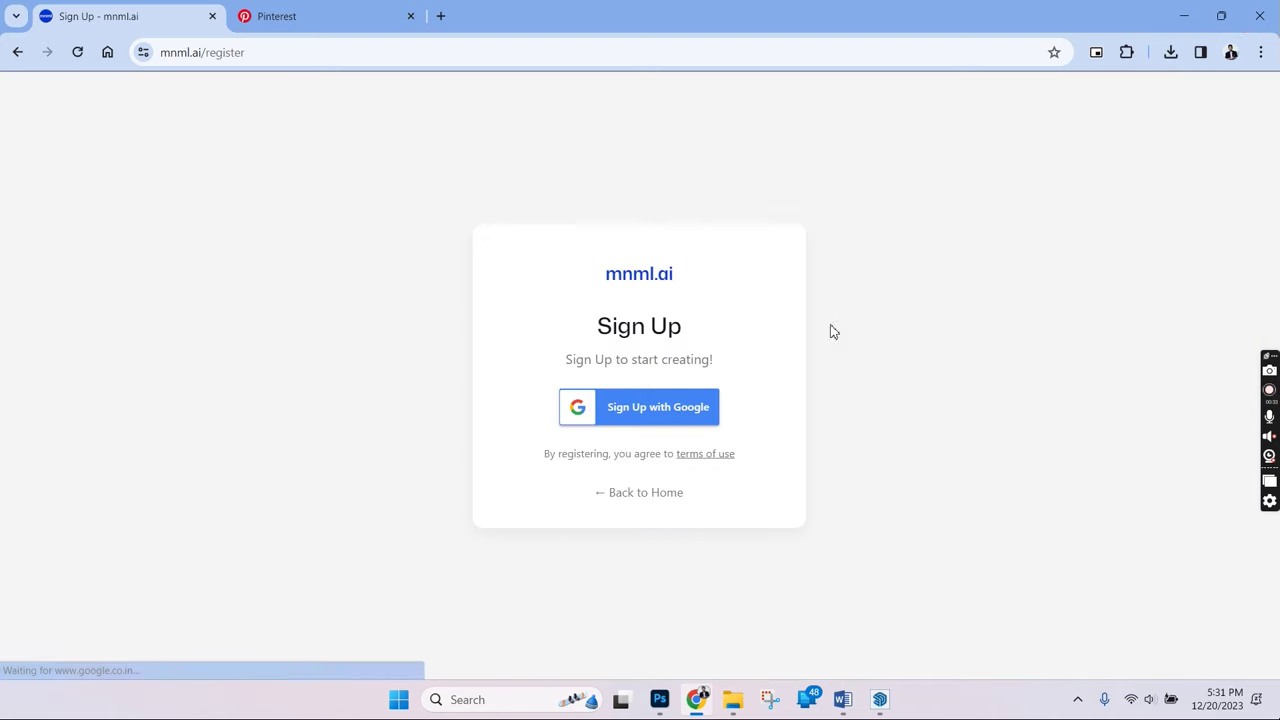
{"action": "left_click", "coordinate": [703, 410]}
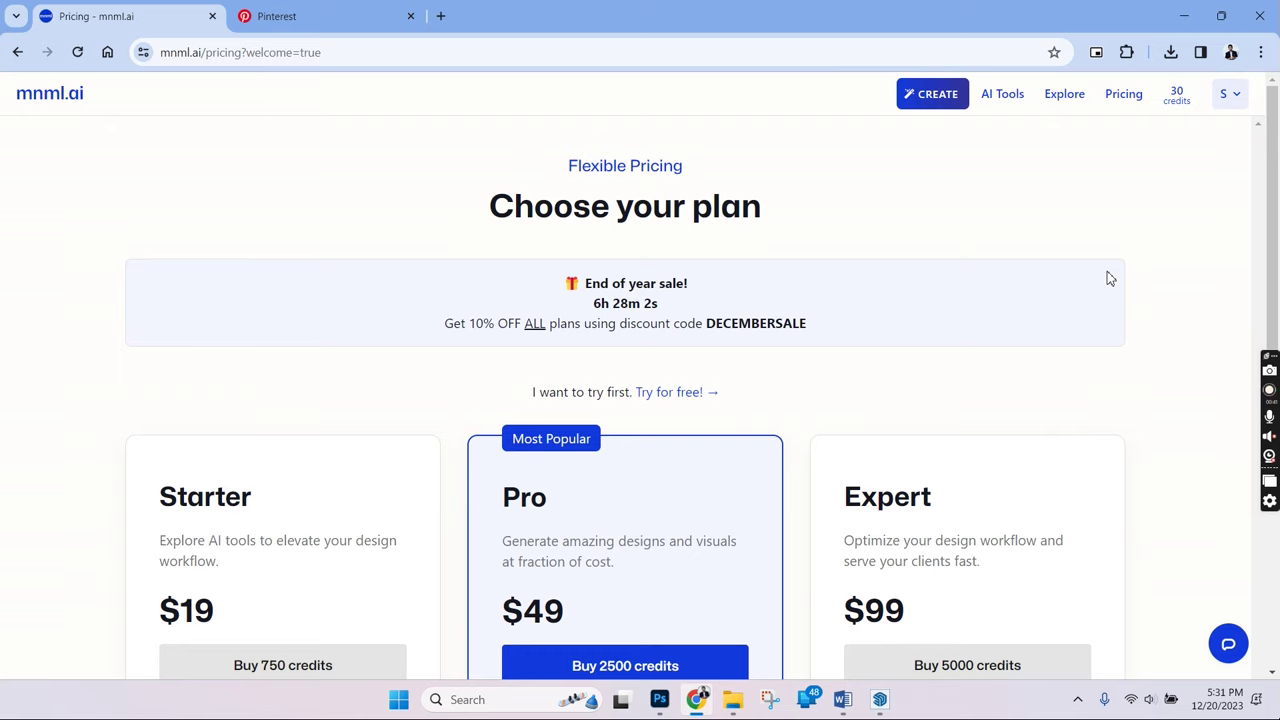
Choose 'Try for free!' on the pricing page and launch Sketch to Image
{"action": "scroll", "coordinate": [1107, 271], "scroll_direction": "down", "scroll_amount": 1}
{"action": "scroll", "coordinate": [1107, 271], "scroll_direction": "up", "scroll_amount": 1}
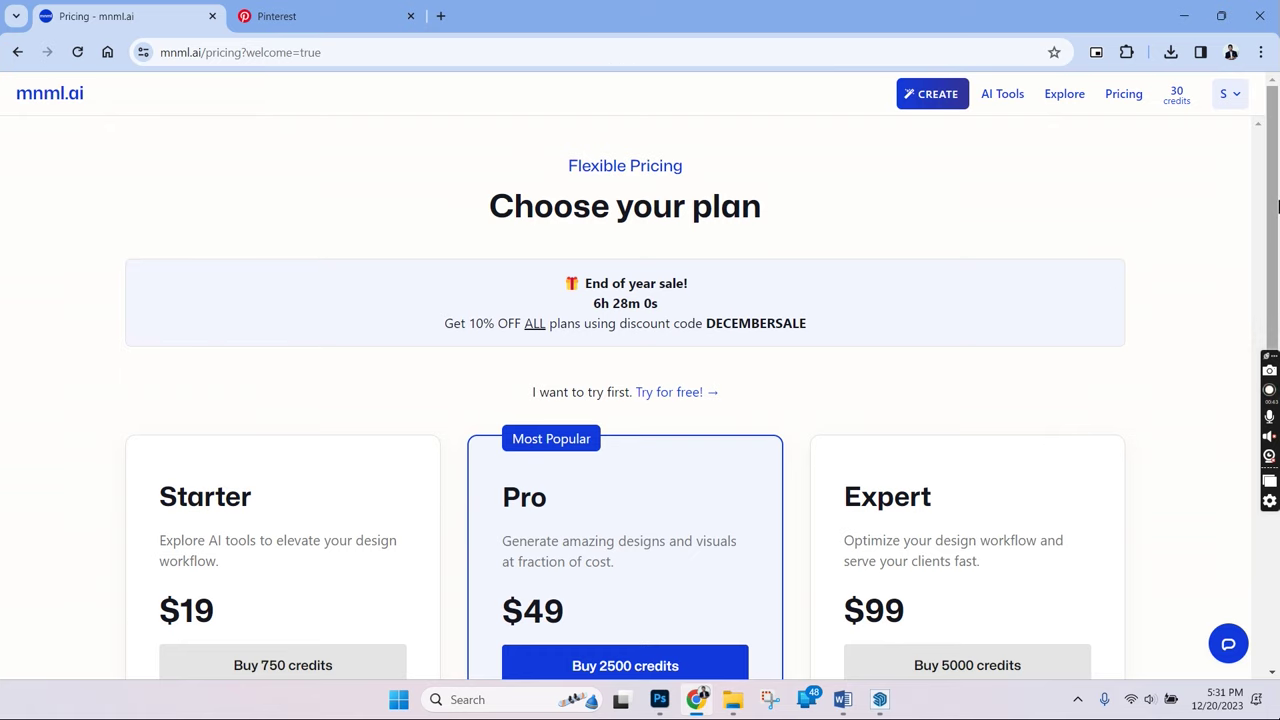
{"action": "left_click_drag", "start_coordinate": [1277, 197], "coordinate": [584, 398]}
{"action": "left_click", "coordinate": [660, 396]}
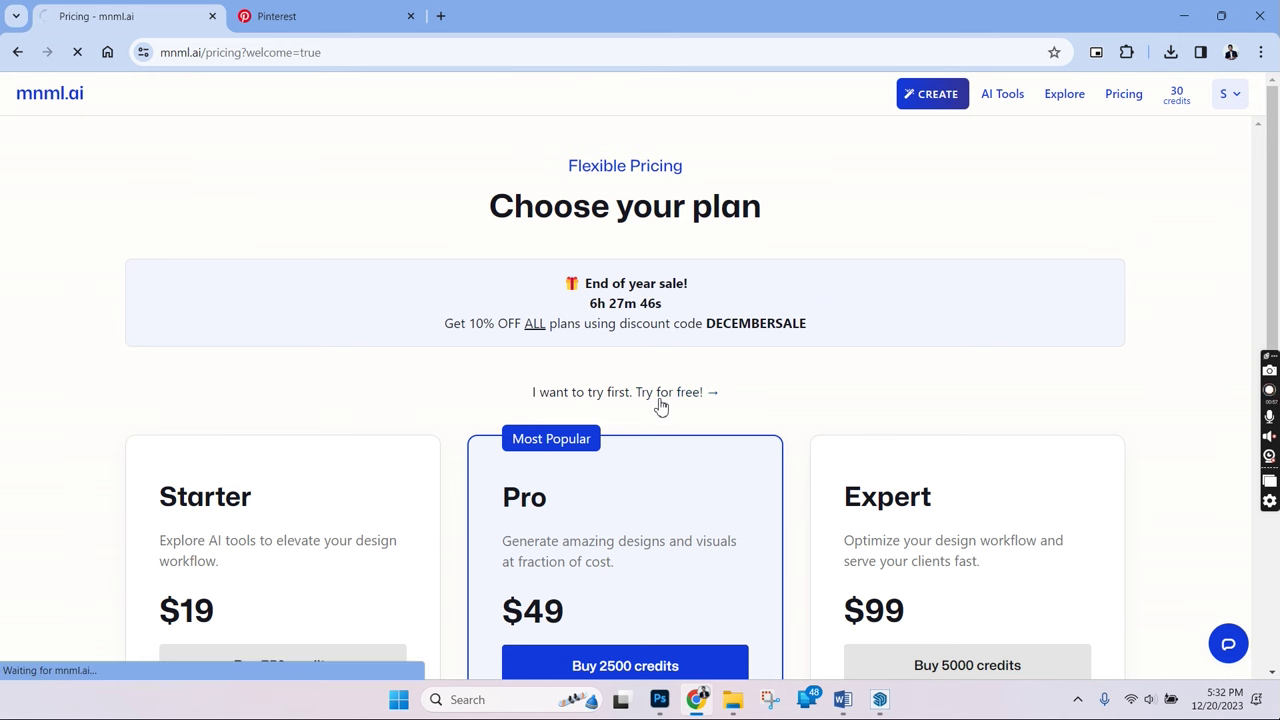
{"action": "left_click", "coordinate": [100, 467]}
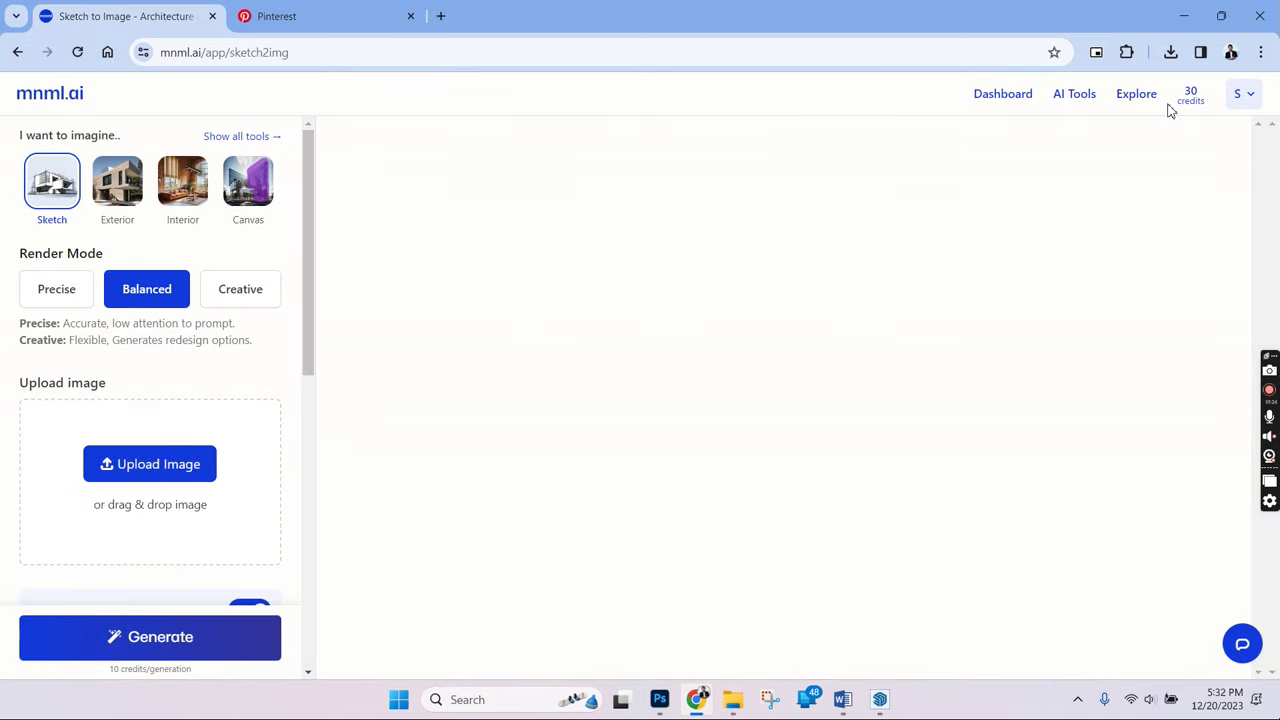
Check remaining credits, then extend the prompt with 'with glass facade and grey textures'
{"action": "left_click", "coordinate": [1188, 108]}
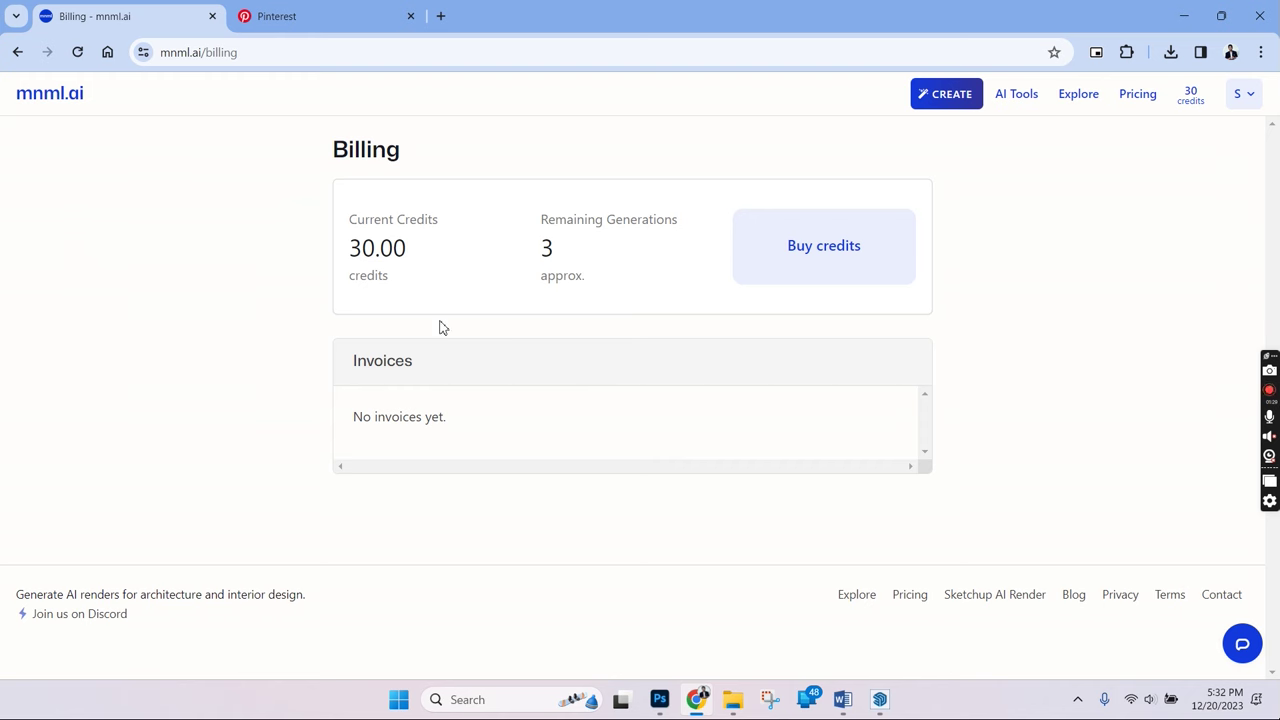
{"action": "left_click", "coordinate": [17, 52]}
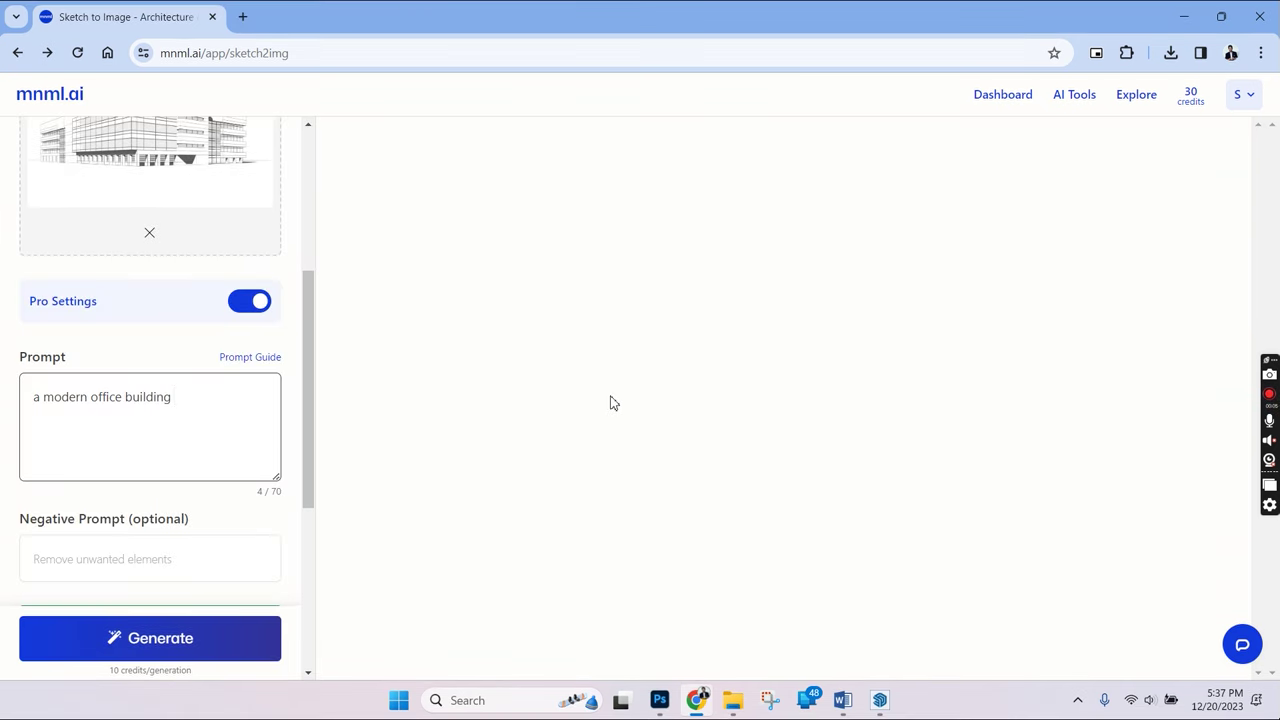
{"action": "type", "text": "with glass facade and grey textures and"}
{"action": "key", "text": "BackSpace"}
{"action": "key", "text": "BackSpace"}
{"action": "key", "text": "BackSpace"}
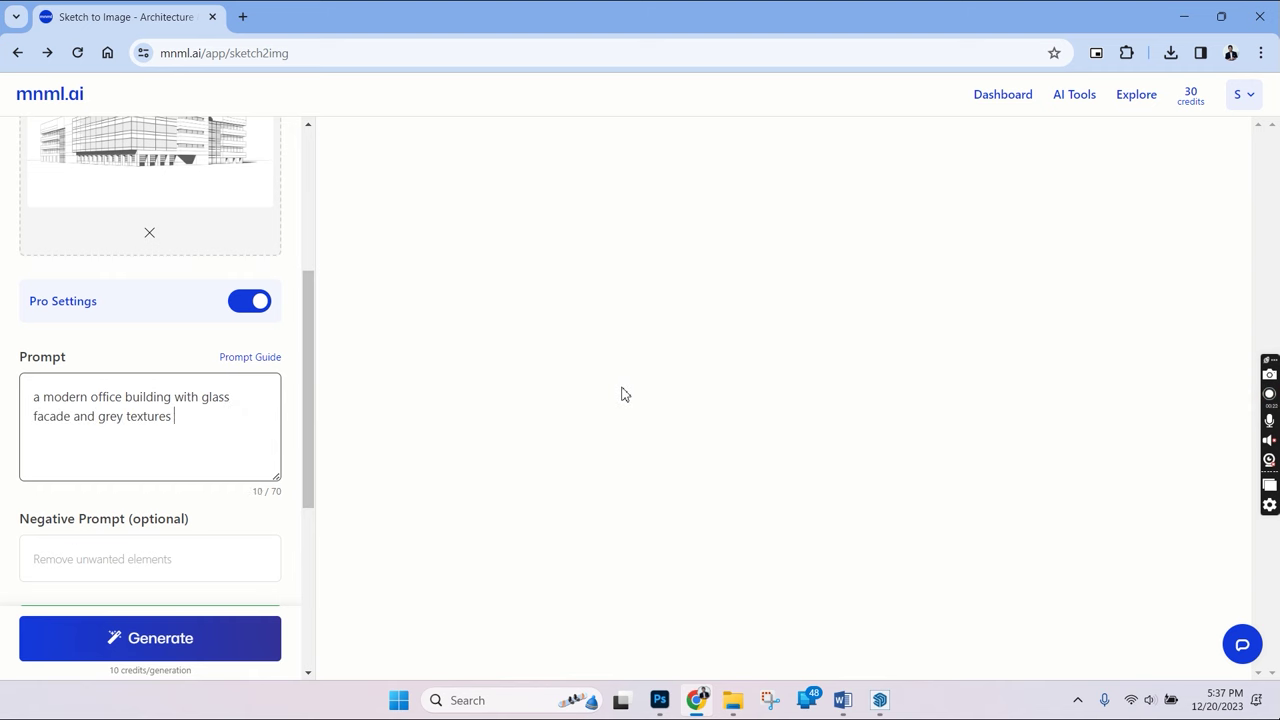
{"action": "type", "text": "with street, cars"}
Choose the CGI rendering style and generate the render from the sketch
{"action": "scroll", "coordinate": [160, 400], "scroll_direction": "down", "scroll_amount": 4}
{"action": "left_click", "coordinate": [172, 374]}
{"action": "scroll", "coordinate": [168, 510], "scroll_direction": "down", "scroll_amount": 2}
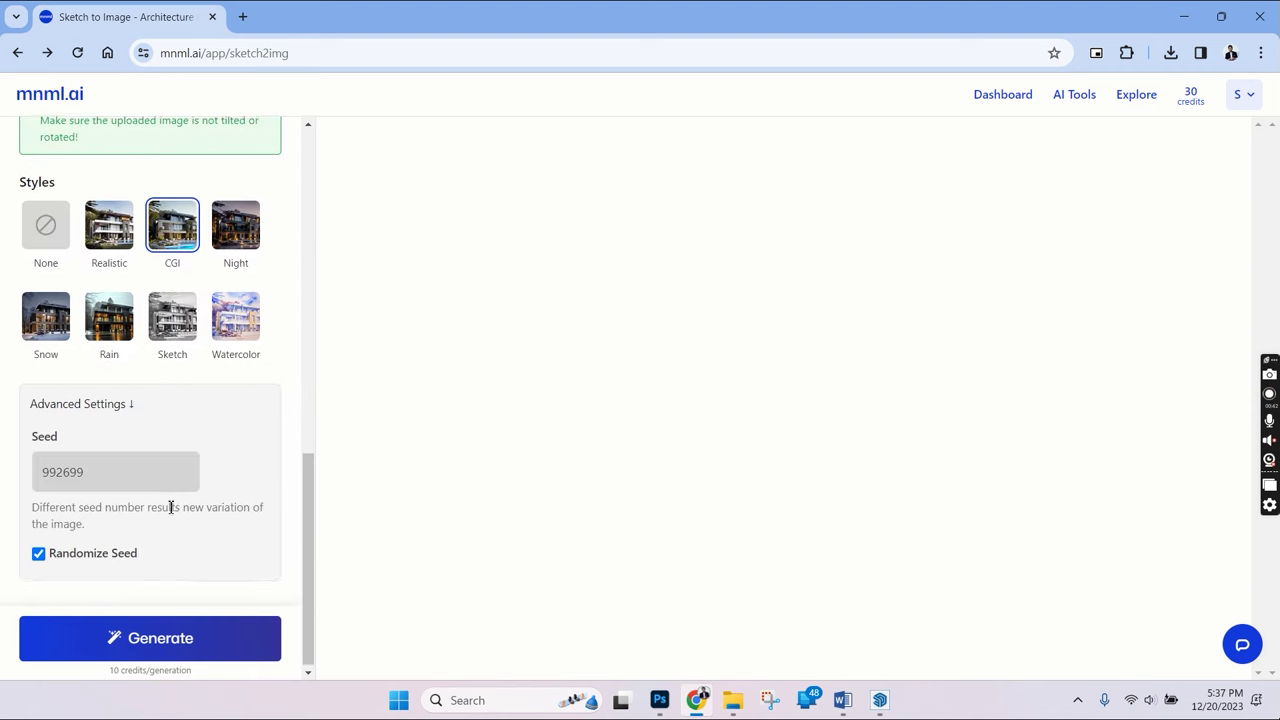
{"action": "scroll", "coordinate": [224, 454], "scroll_direction": "up", "scroll_amount": 8}
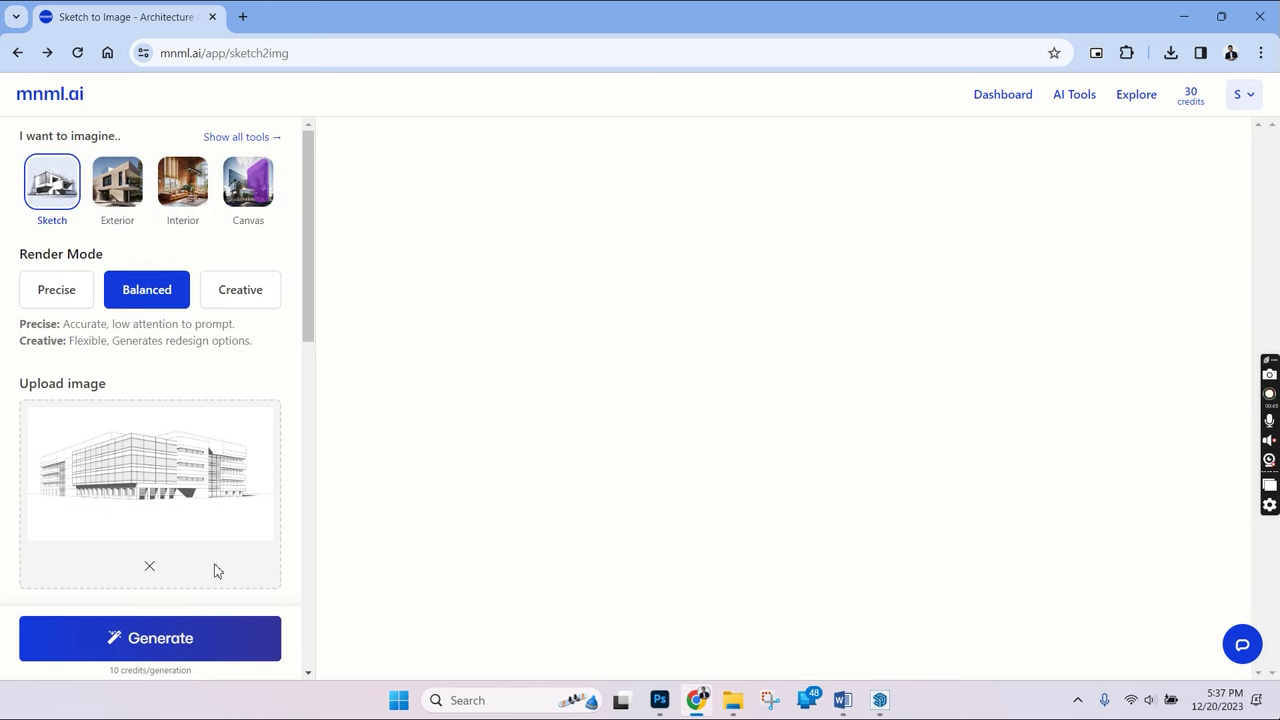
{"action": "left_click", "coordinate": [209, 648]}
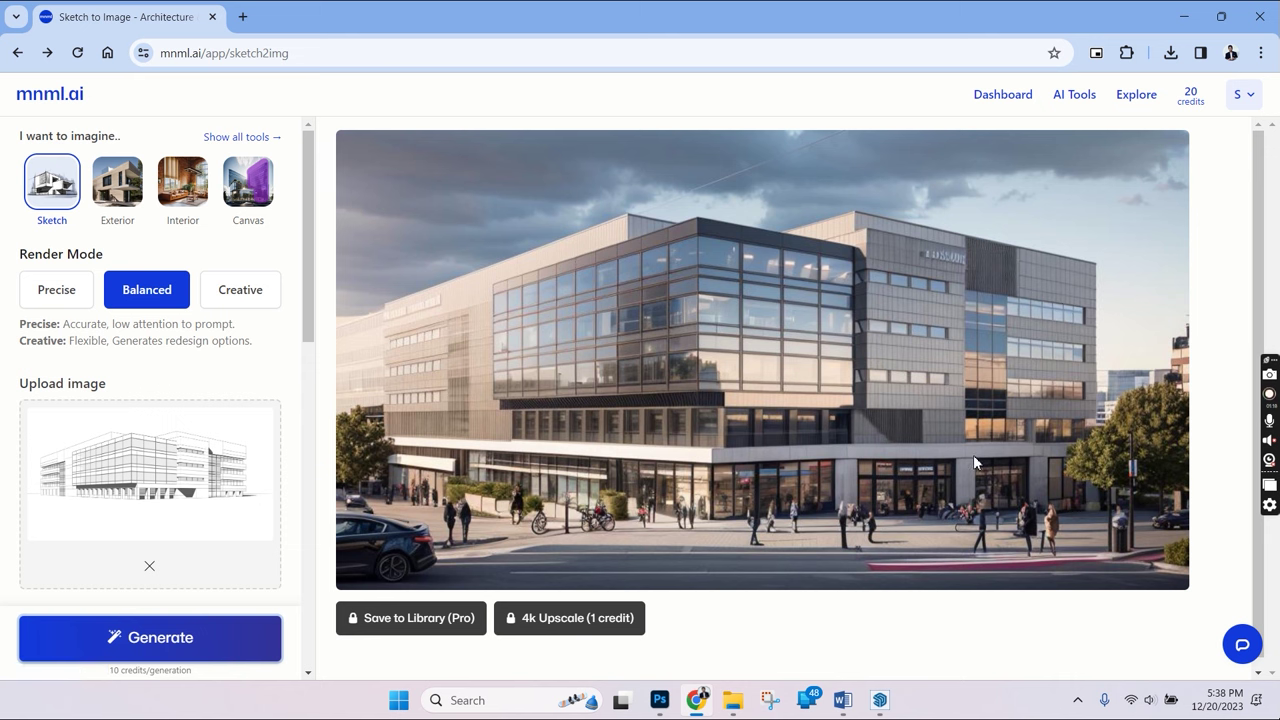
Open the finished mnml.ai office render in a new tab and adjust its zoom to view it
{"action": "right_click", "coordinate": [731, 303]}
{"action": "left_click", "coordinate": [760, 314]}
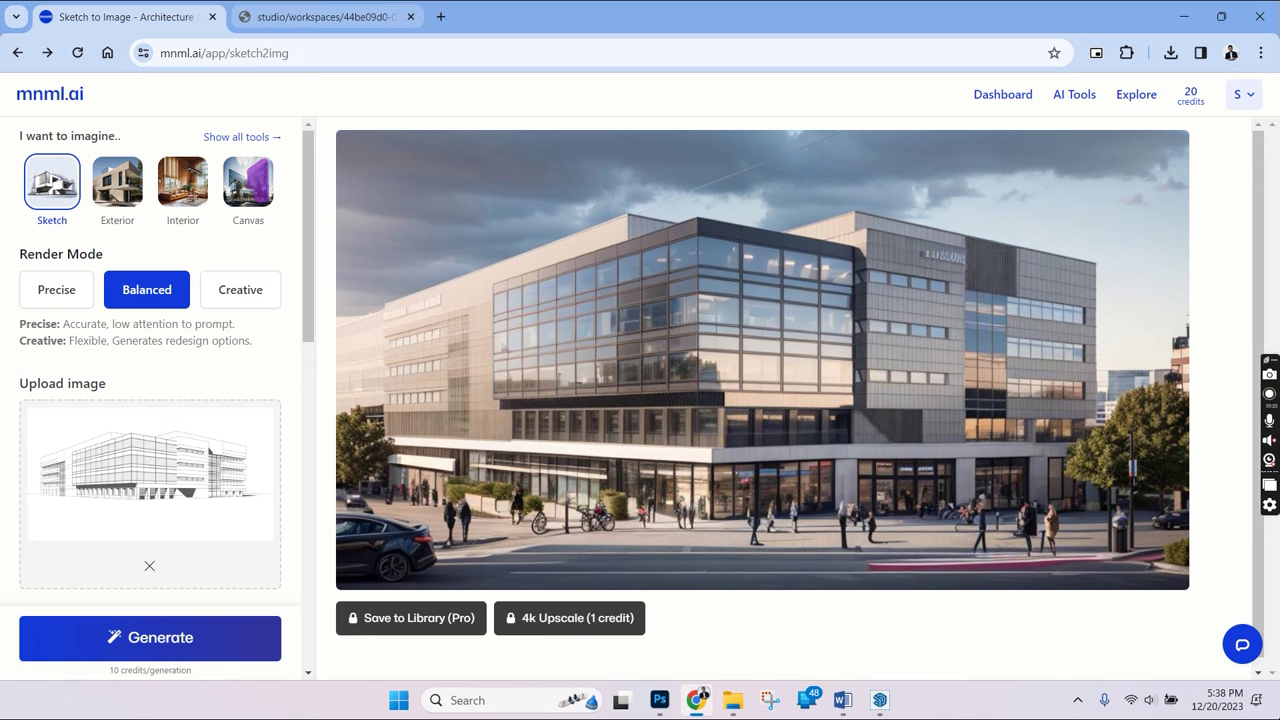
{"action": "key", "text": "ctrl+Tab"}
{"action": "key", "text": "ctrl+minus"}
{"action": "key", "text": "ctrl+minus"}
{"action": "key", "text": "ctrl+minus"}
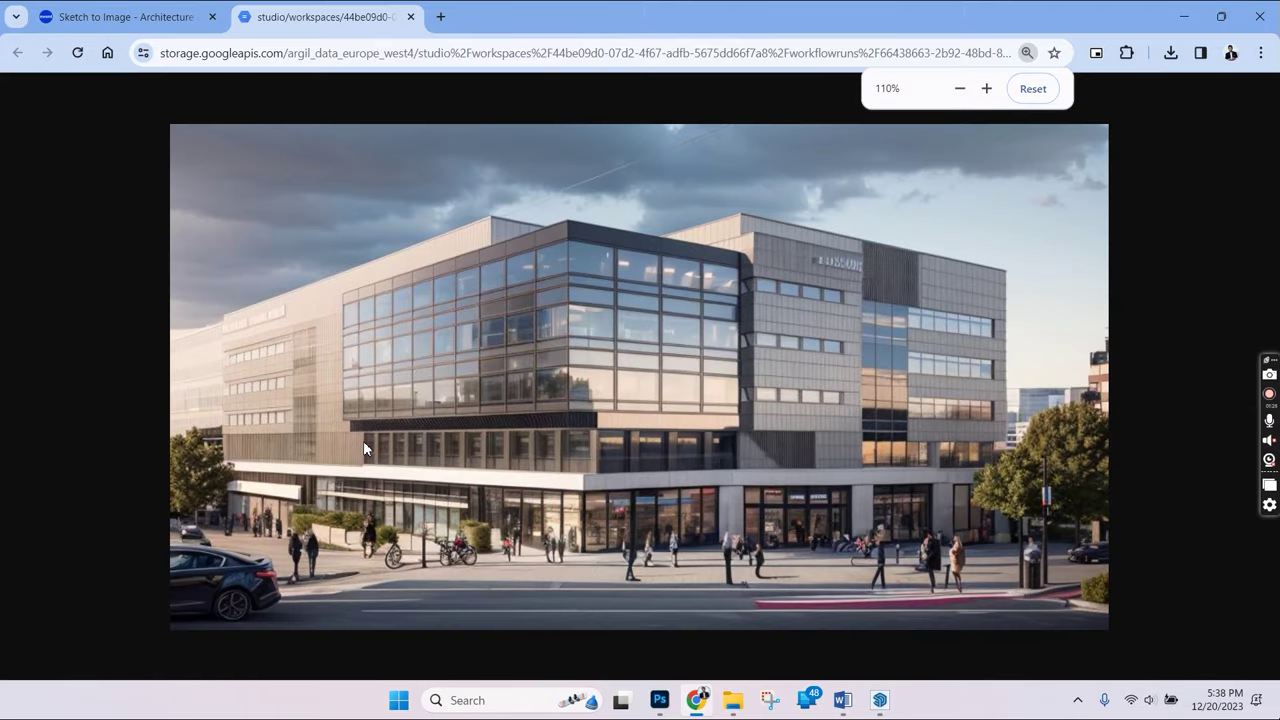
{"action": "key", "text": "ctrl+plus"}
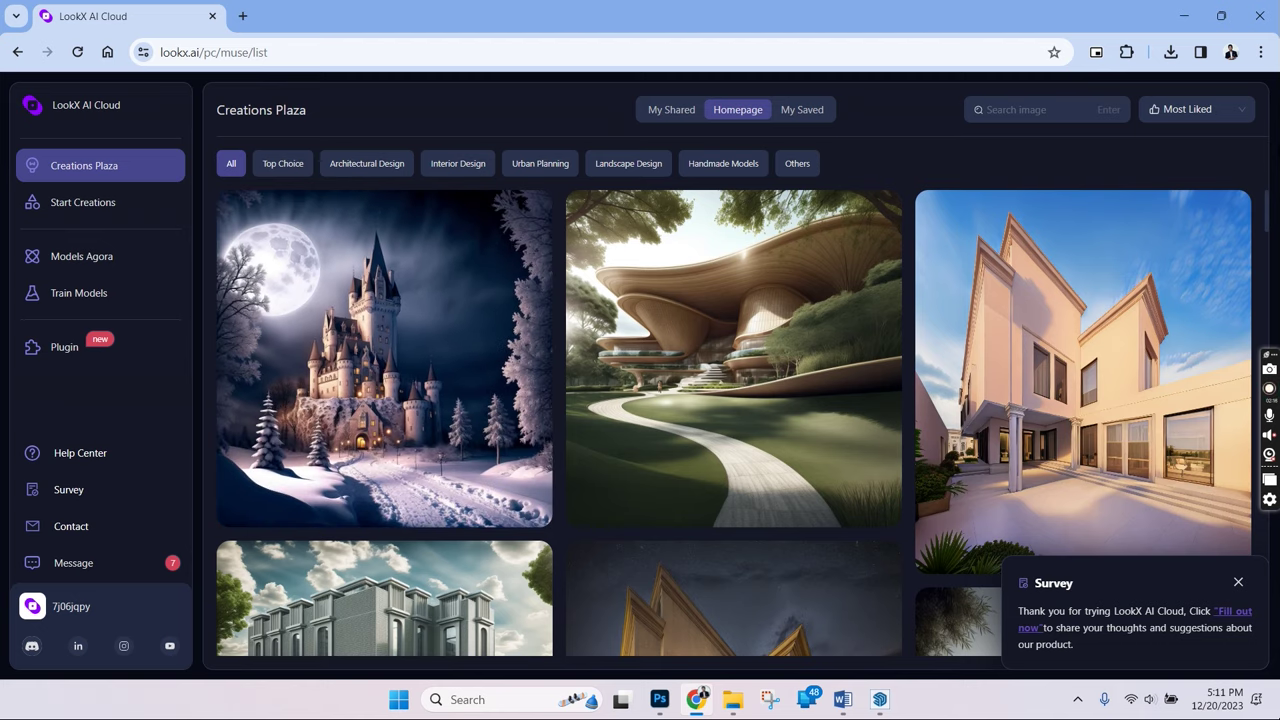
Scroll Creations Plaza and inspect a villa creation's parameters before returning to the gallery
{"action": "scroll", "coordinate": [817, 376], "scroll_direction": "down", "scroll_amount": 3}
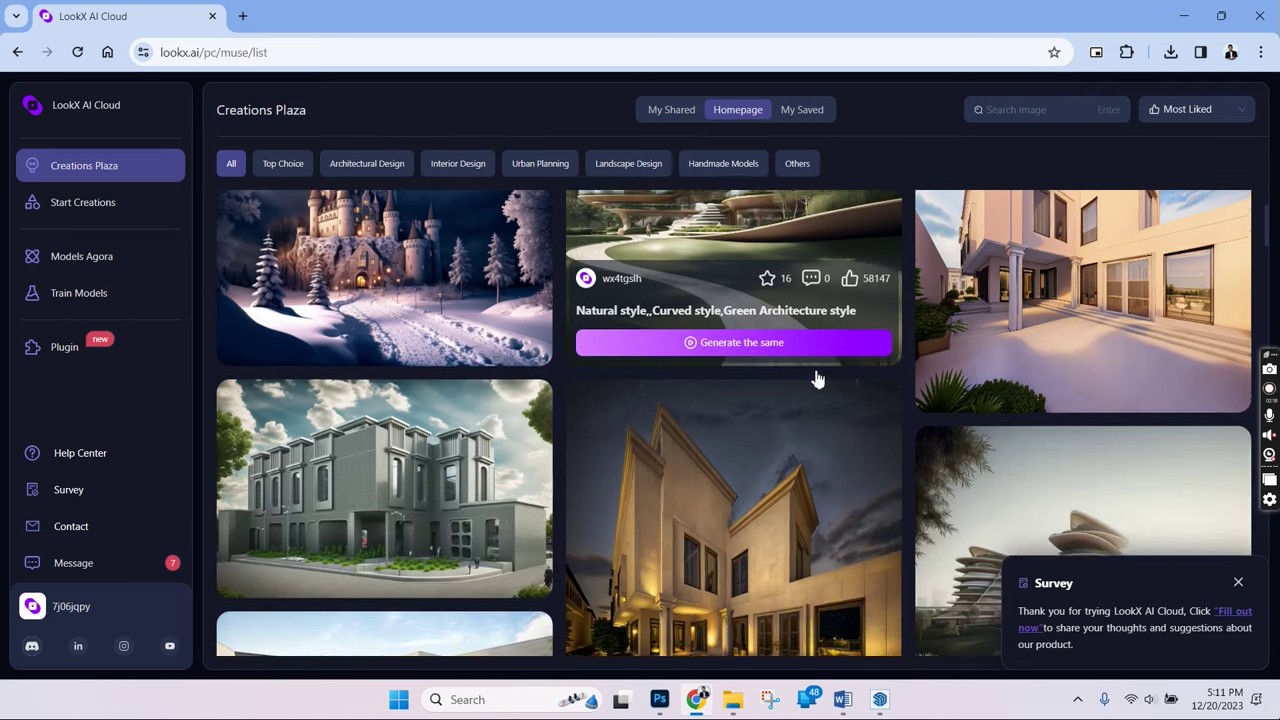
{"action": "left_click", "coordinate": [815, 382]}
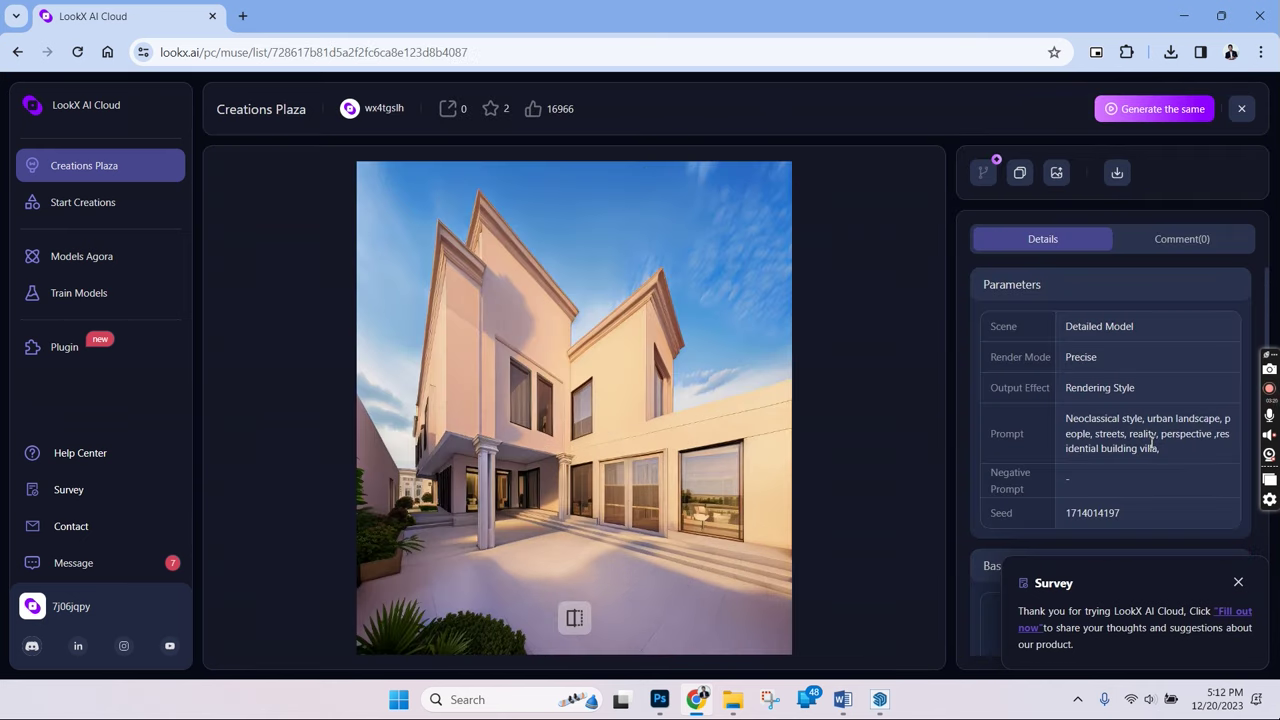
{"action": "left_click", "coordinate": [84, 163]}
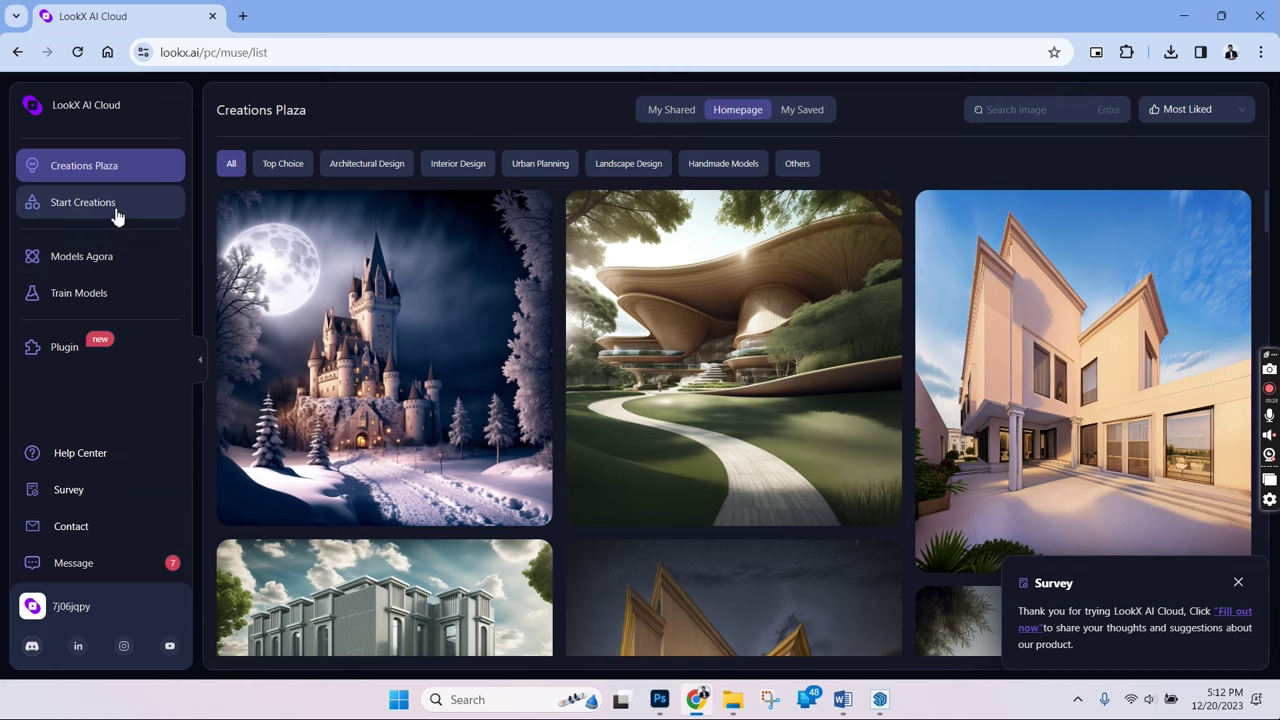
On Start Creations, compare the Hand sketch and Realistic Photo scenes, then choose 3D Massing with Detailed Model
{"action": "left_click", "coordinate": [117, 214]}
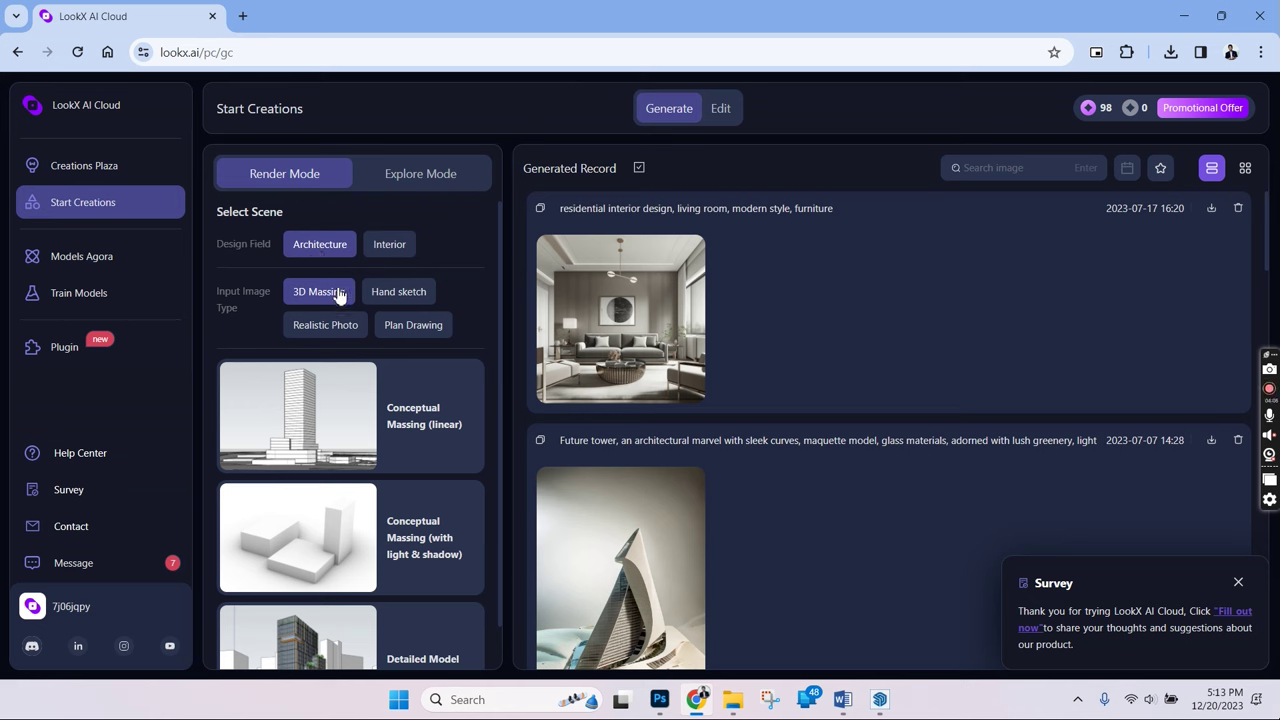
{"action": "left_click", "coordinate": [386, 294]}
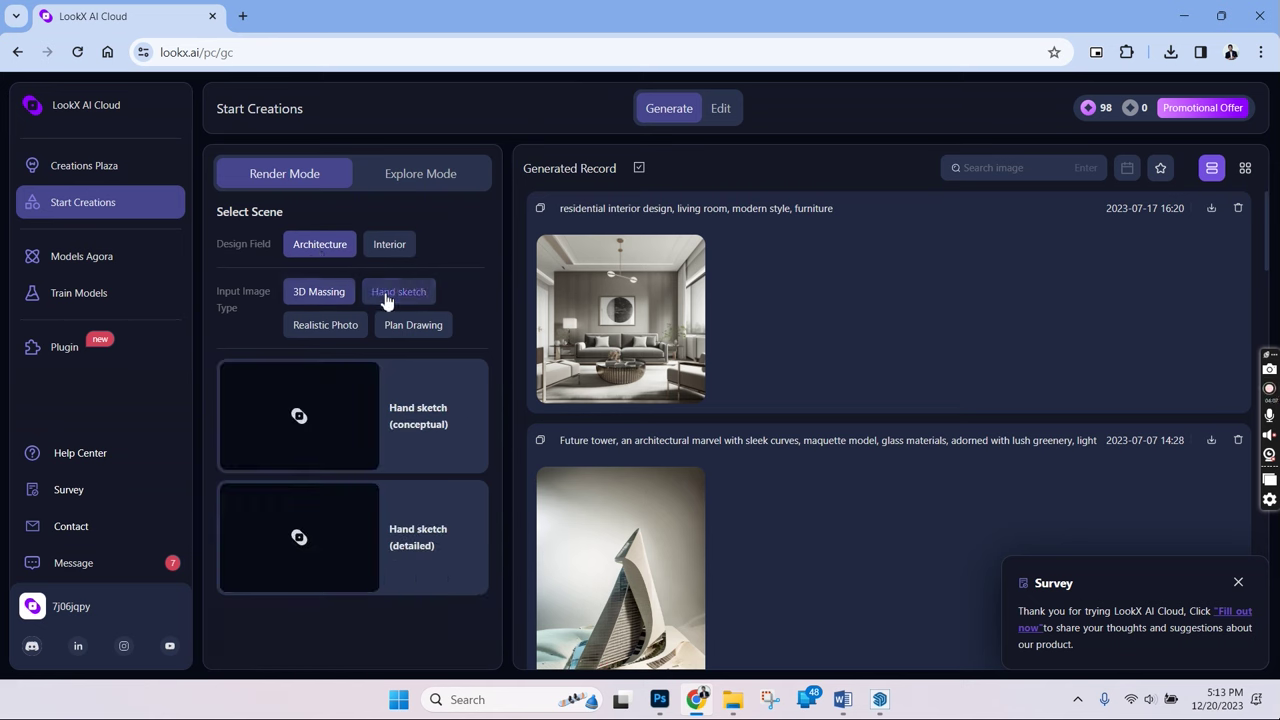
{"action": "left_click", "coordinate": [337, 324]}
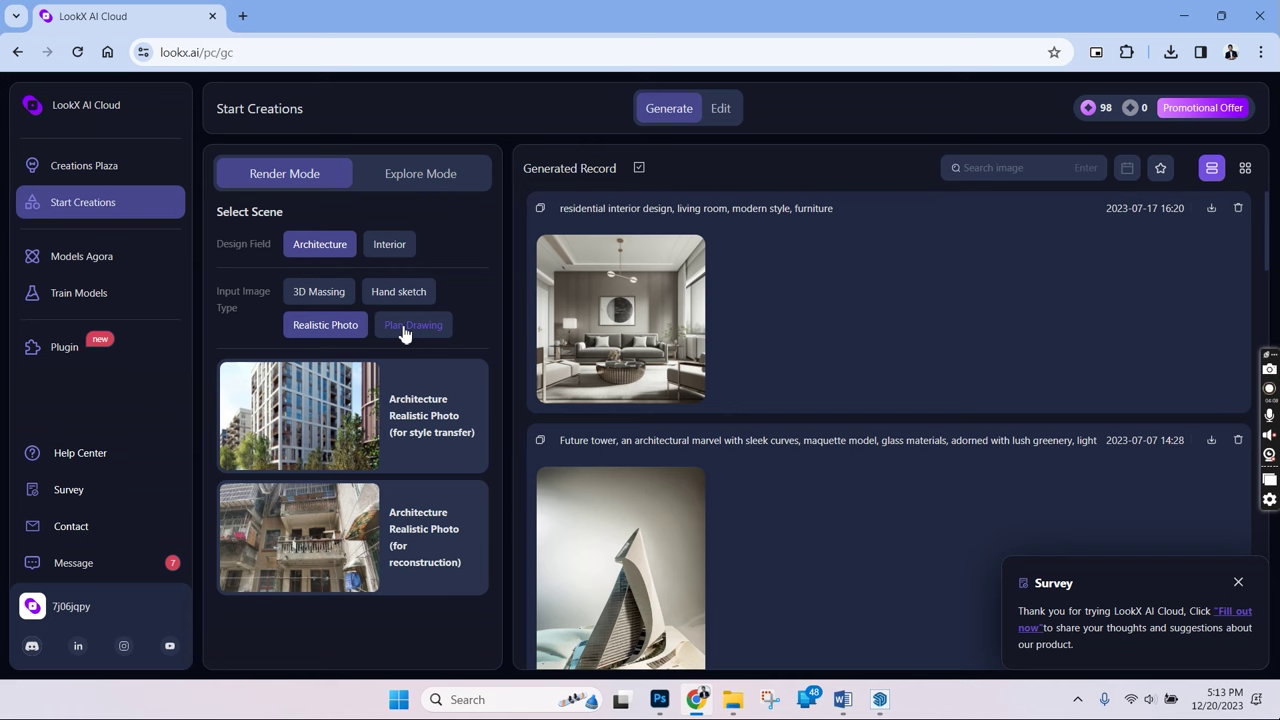
{"action": "left_click", "coordinate": [327, 298]}
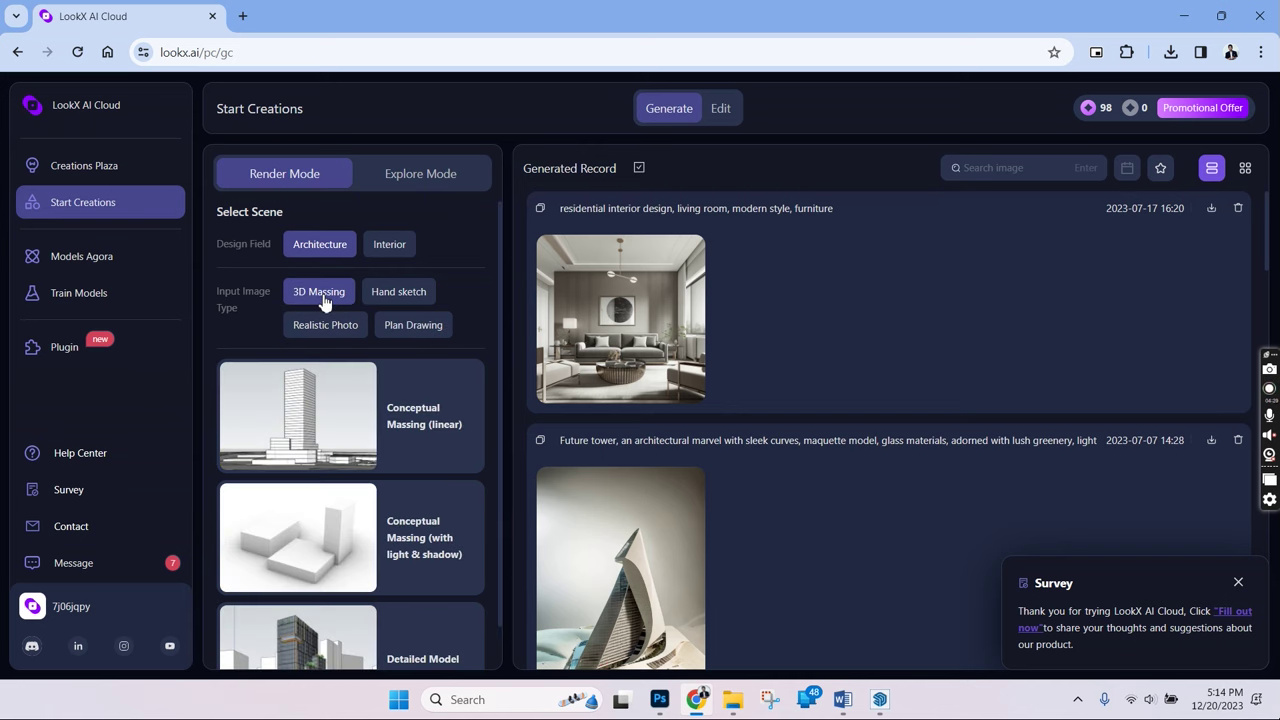
{"action": "scroll", "coordinate": [420, 580], "scroll_direction": "down", "scroll_amount": 1}
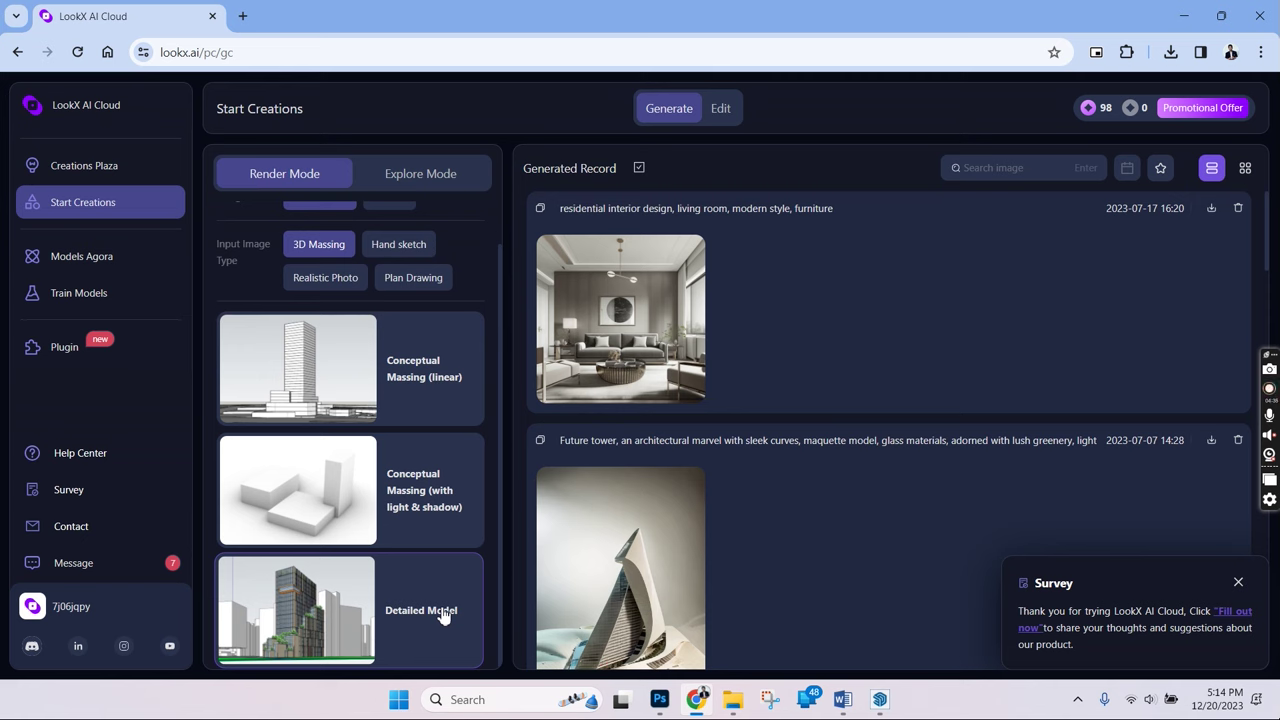
{"action": "left_click", "coordinate": [443, 617]}
{"action": "scroll", "coordinate": [417, 446], "scroll_direction": "down", "scroll_amount": 3}
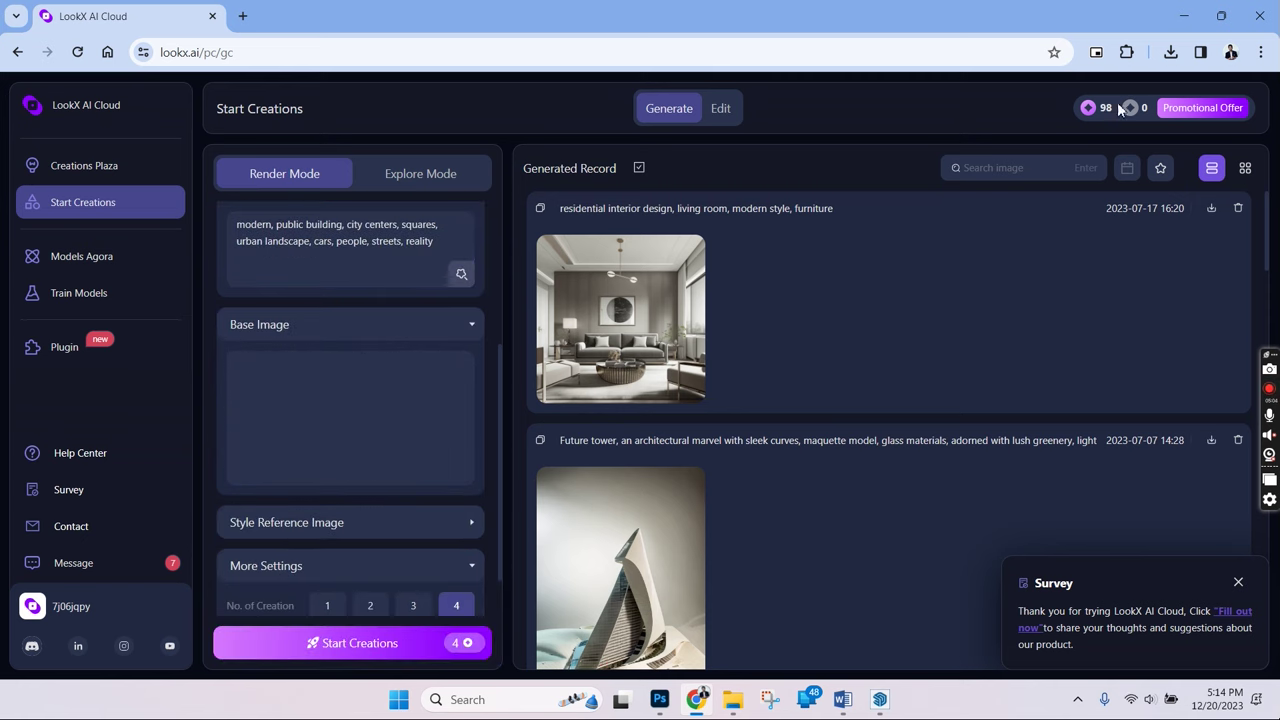
Review the 98 X-credit balance and the monthly and annual subscription plans
{"action": "mouse_move", "coordinate": [1090, 115]}
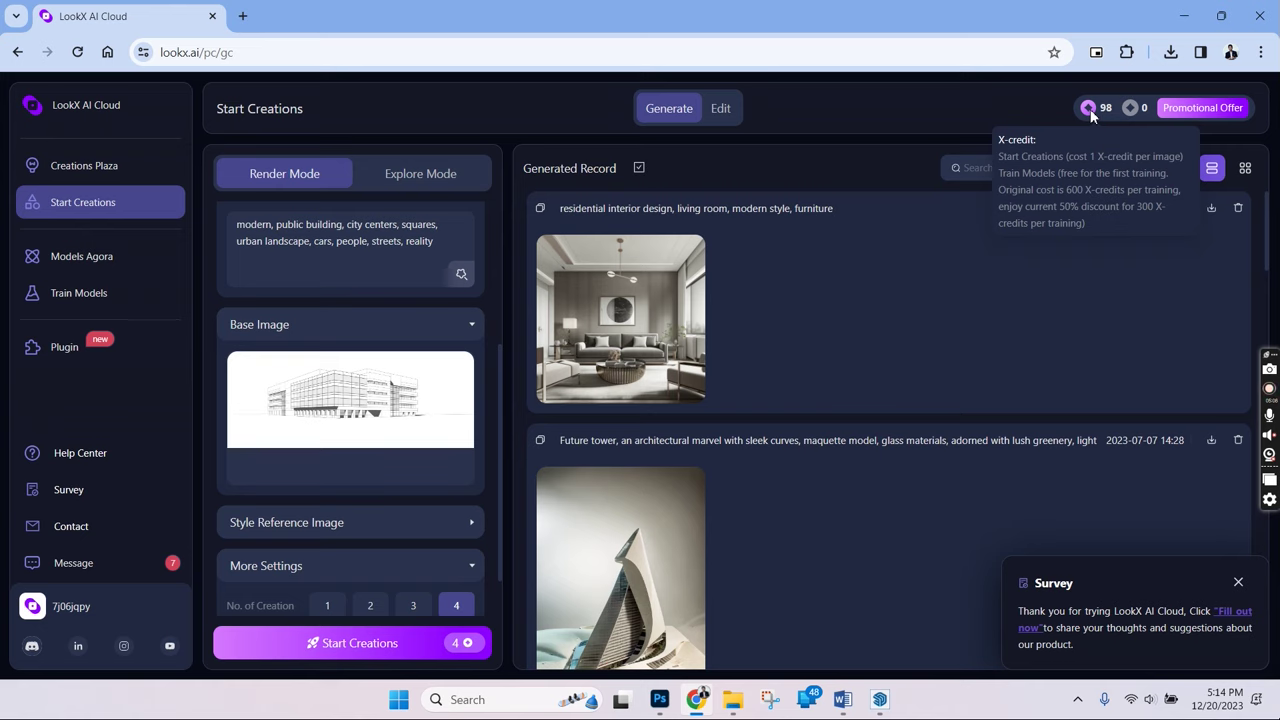
{"action": "left_click", "coordinate": [1089, 108]}
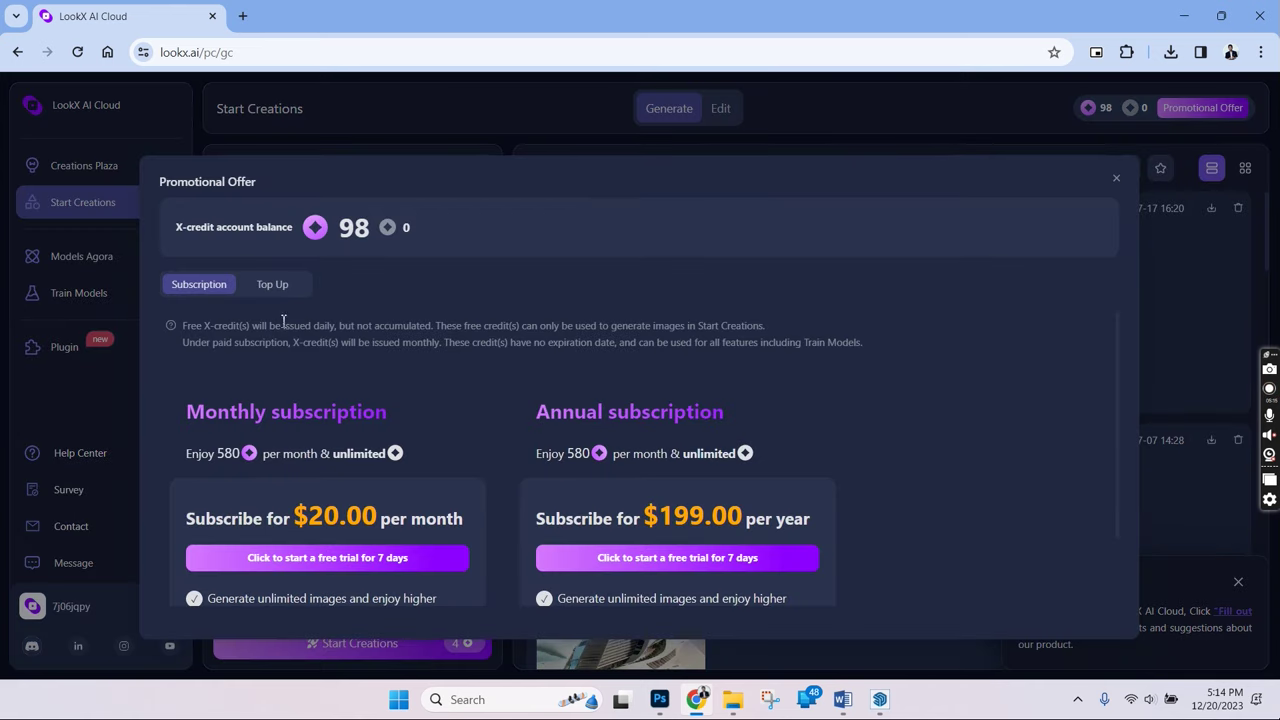
{"action": "scroll", "coordinate": [381, 331], "scroll_direction": "down", "scroll_amount": 1}
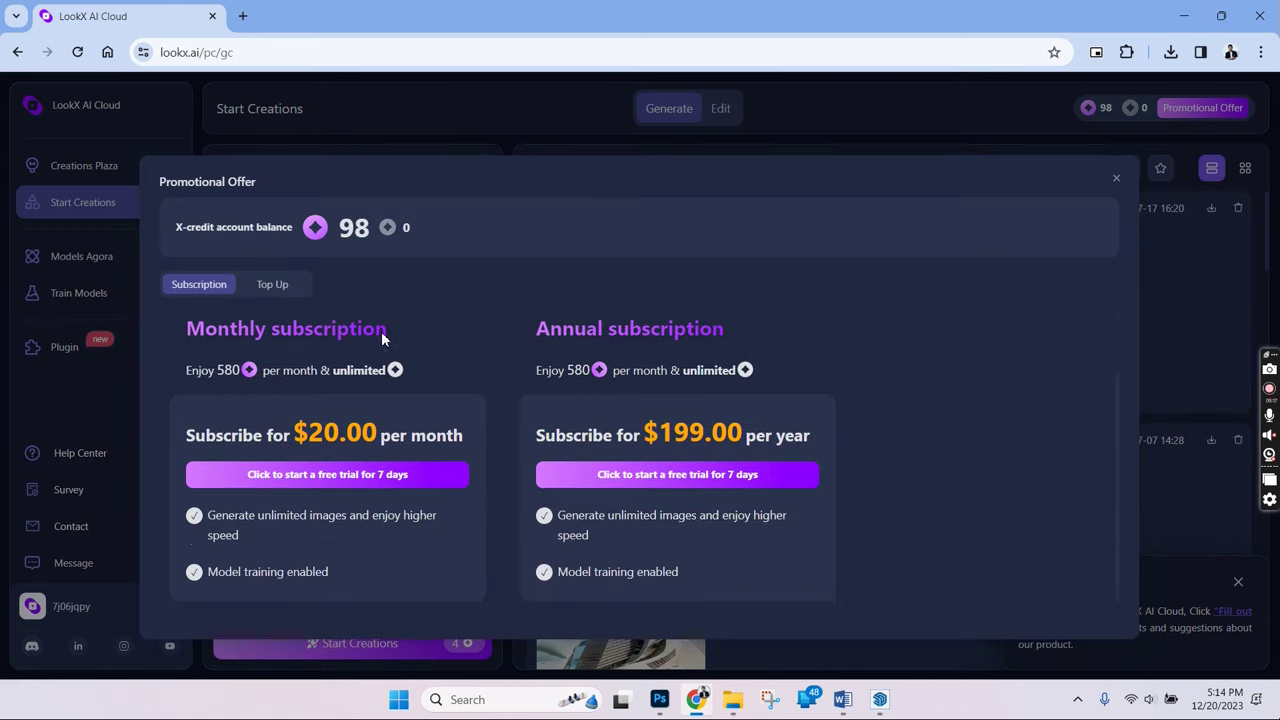
Add 'buildings behind' to the prompt and apply the AI-elaborated office description
{"action": "key", "text": "Escape"}
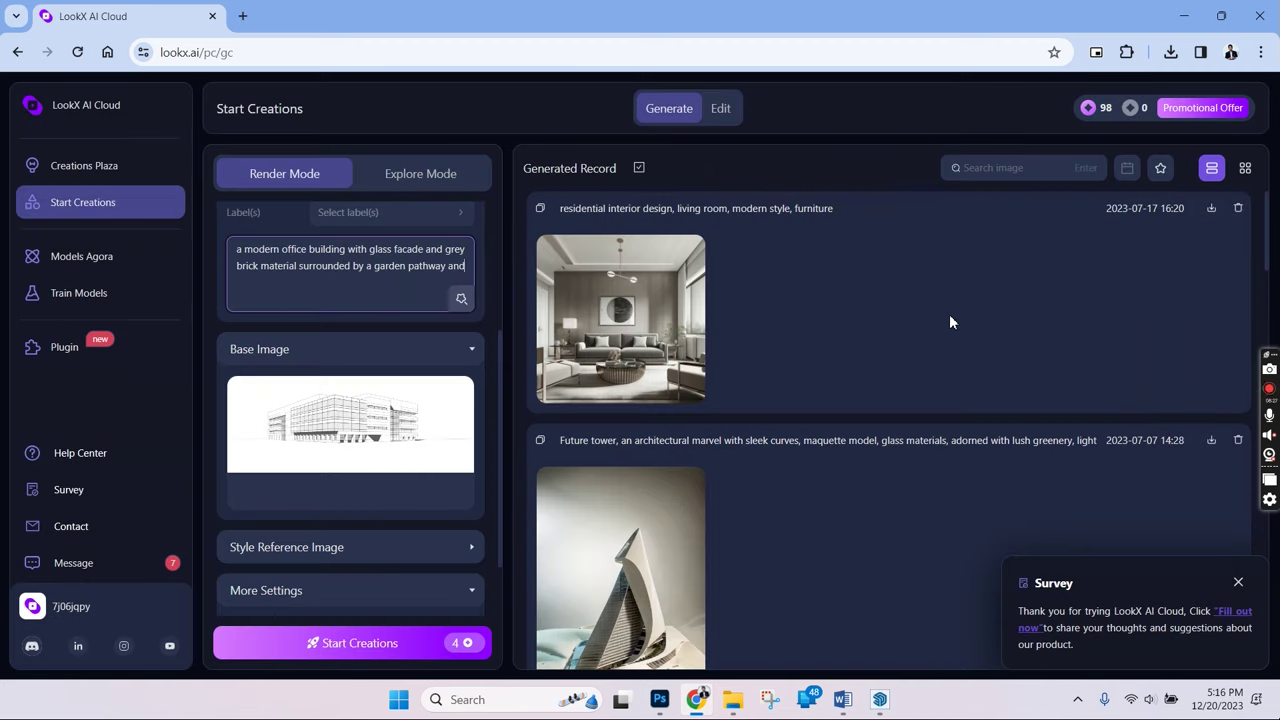
{"action": "type", "text": "buildings behind"}
{"action": "left_click", "coordinate": [461, 299]}
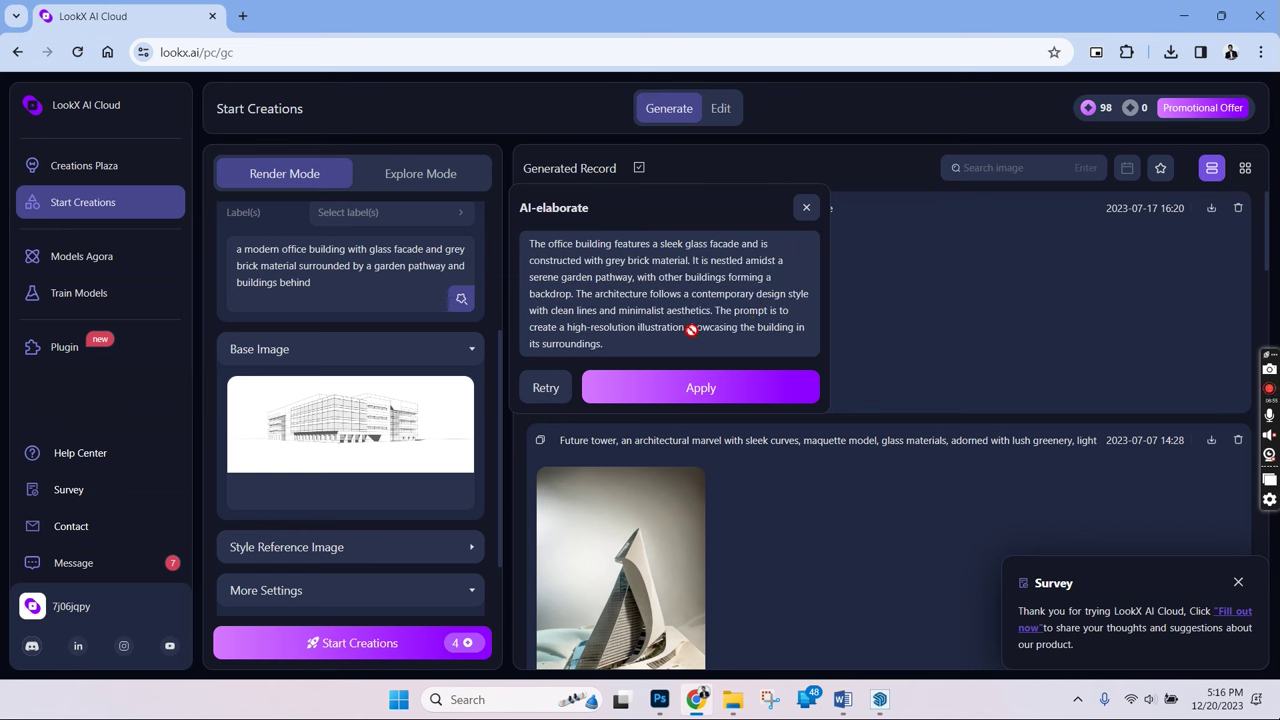
{"action": "left_click", "coordinate": [697, 390]}
Begin saving the Pinterest office-tower image
{"action": "scroll", "coordinate": [437, 291], "scroll_direction": "down", "scroll_amount": 1}
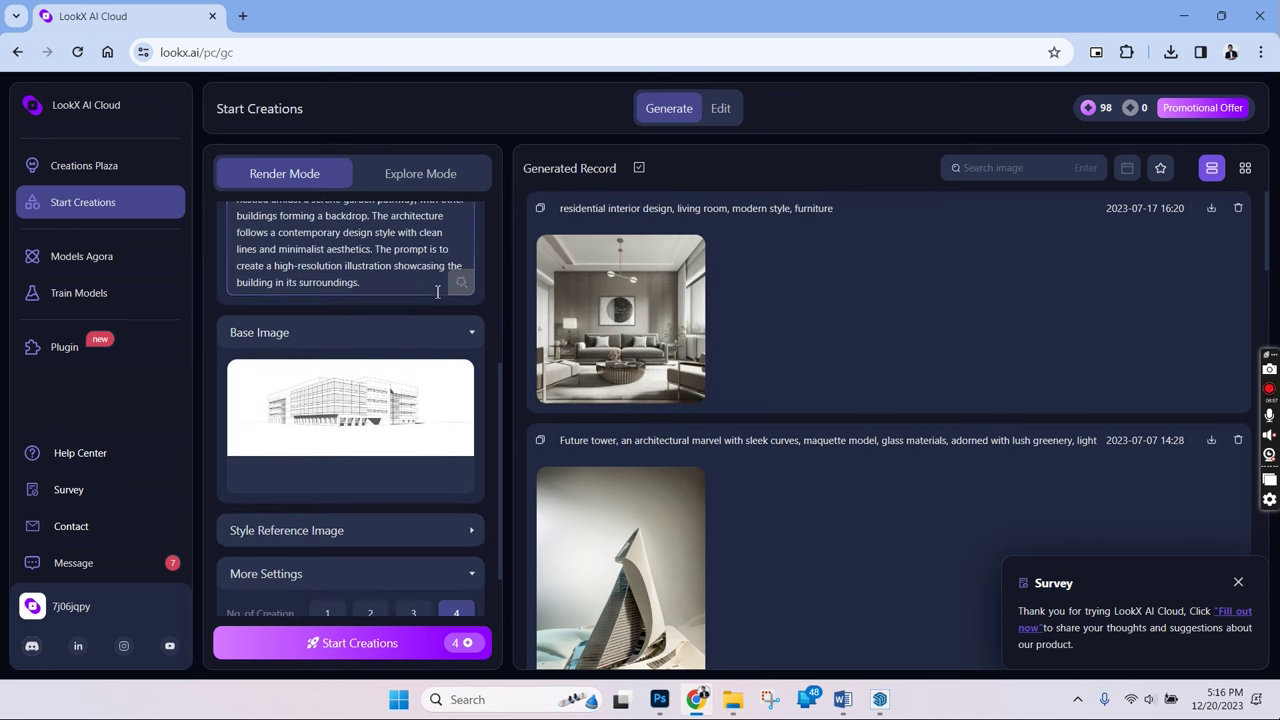
{"action": "scroll", "coordinate": [437, 291], "scroll_direction": "down", "scroll_amount": 3}
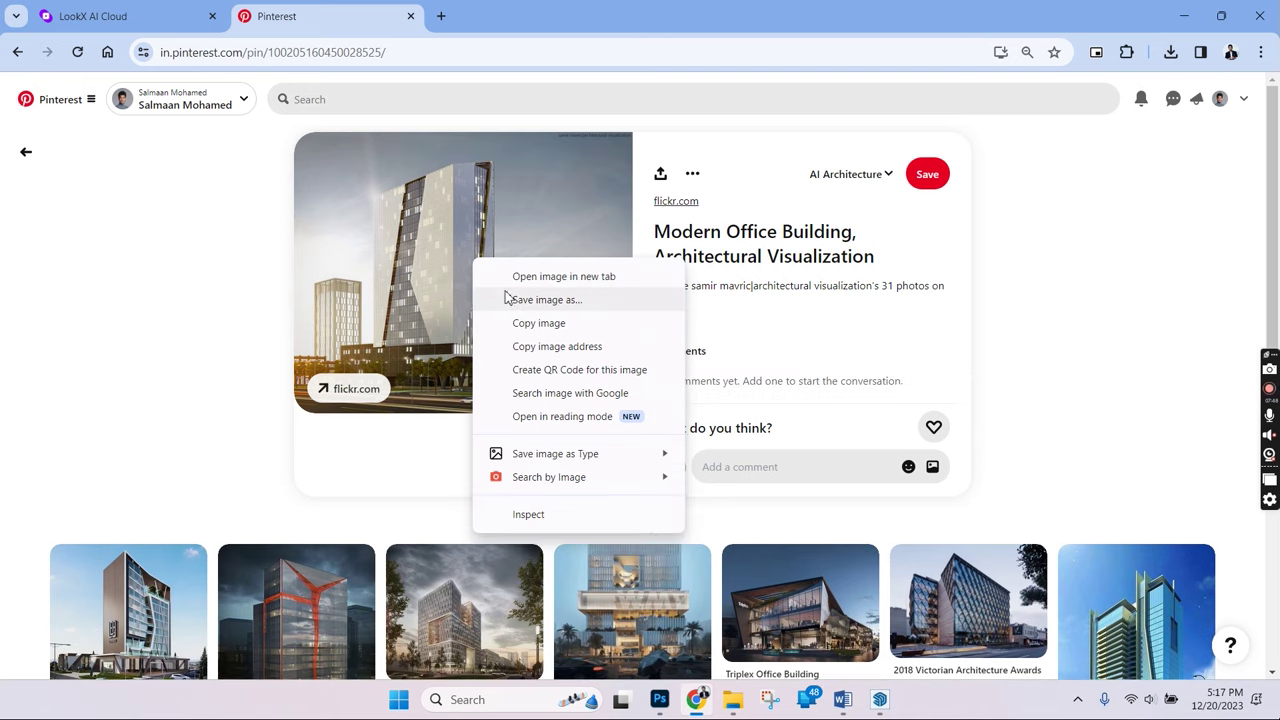
{"action": "left_click", "coordinate": [508, 299]}
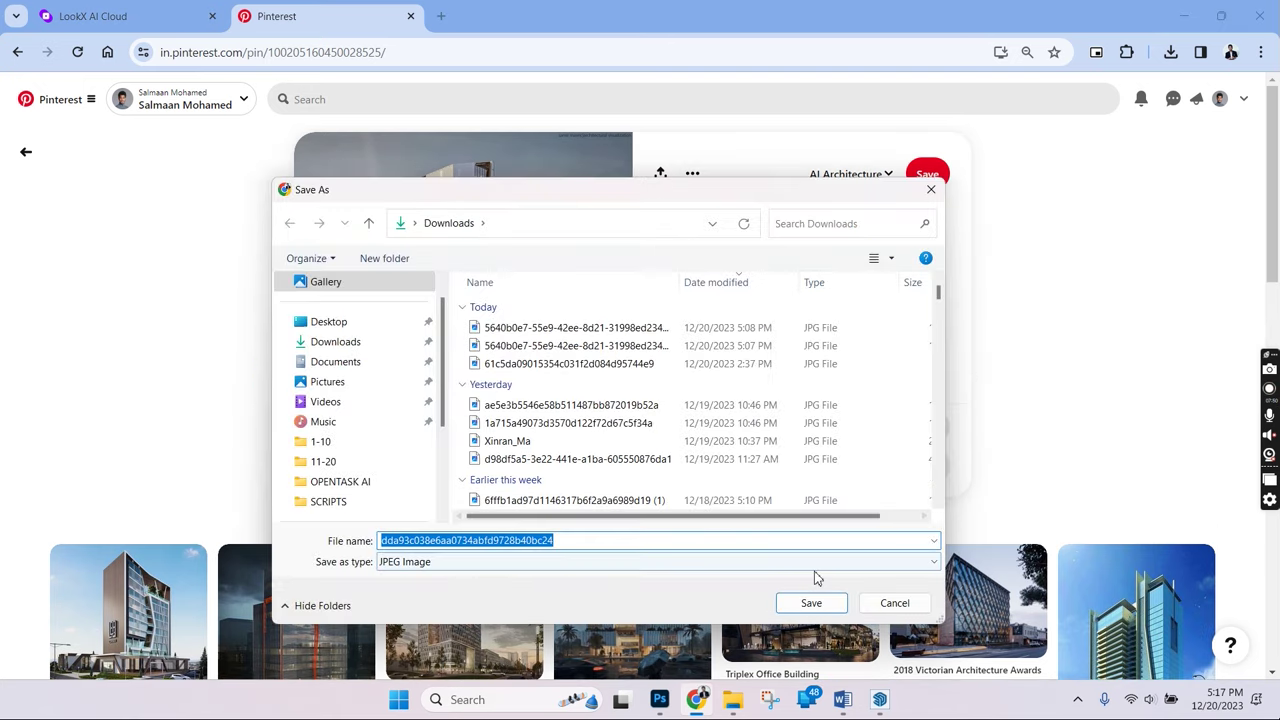
Save the Pinterest tower to Downloads and generate four renders, leaving 94 credits
{"action": "left_click", "coordinate": [800, 600]}
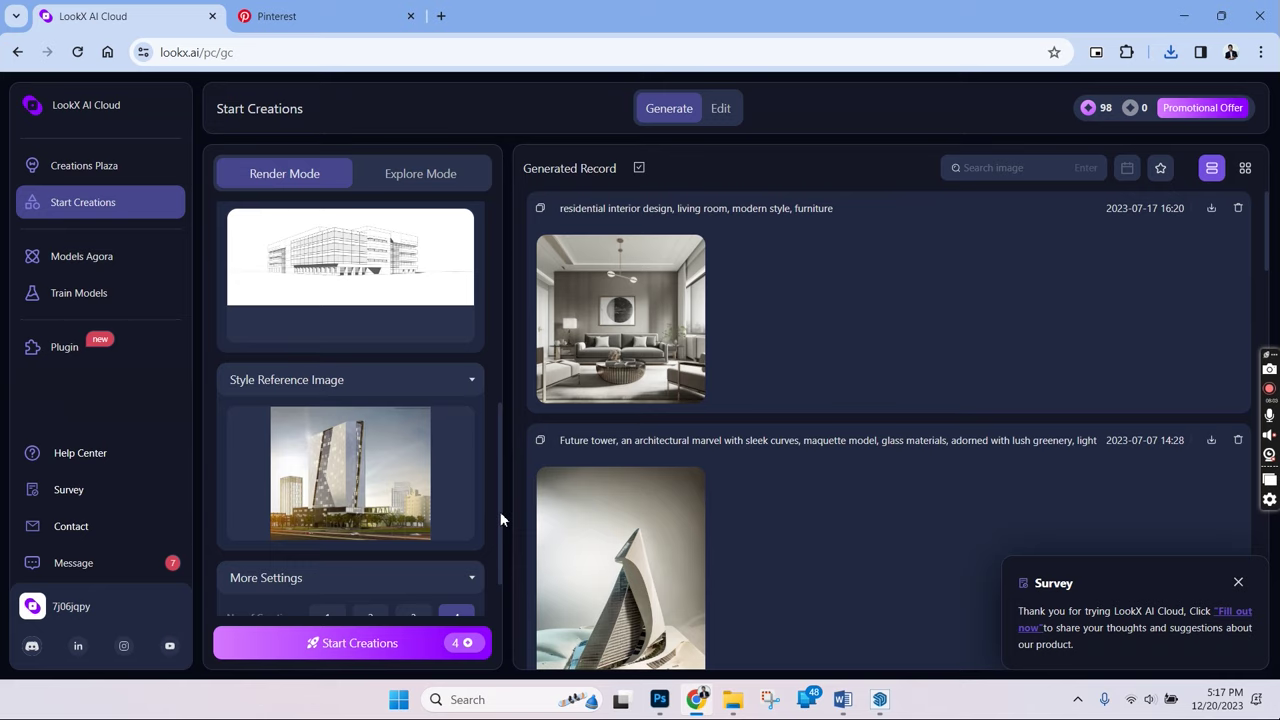
{"action": "scroll", "coordinate": [502, 519], "scroll_direction": "down", "scroll_amount": 1}
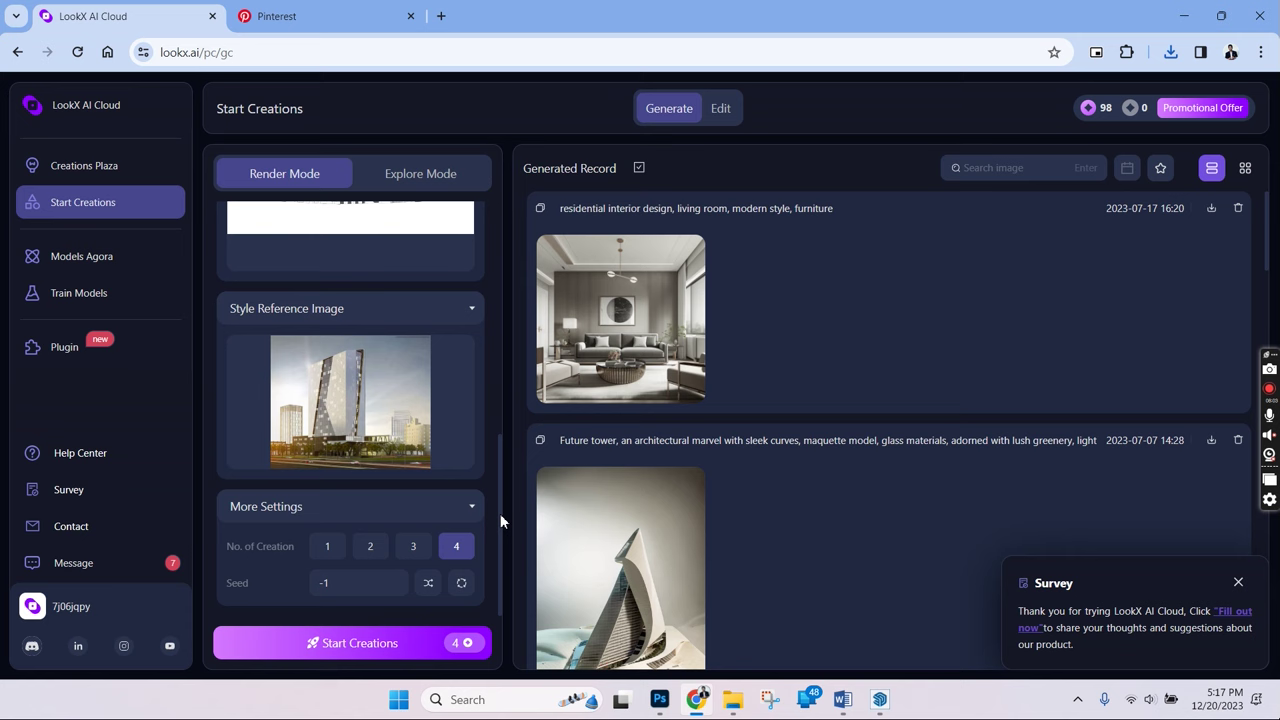
{"action": "left_click", "coordinate": [440, 643]}
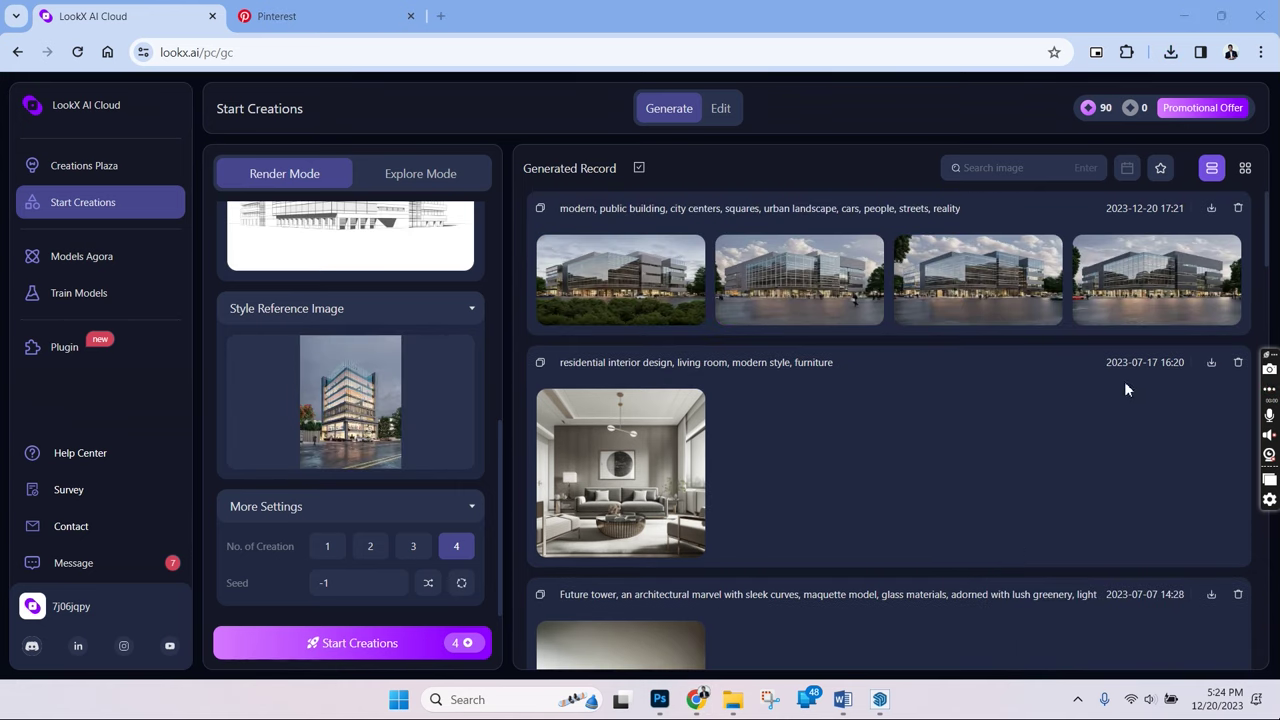
Open the fourth render's details, preview it enlarged, and slide-compare it against the line sketch
{"action": "left_click", "coordinate": [1122, 308]}
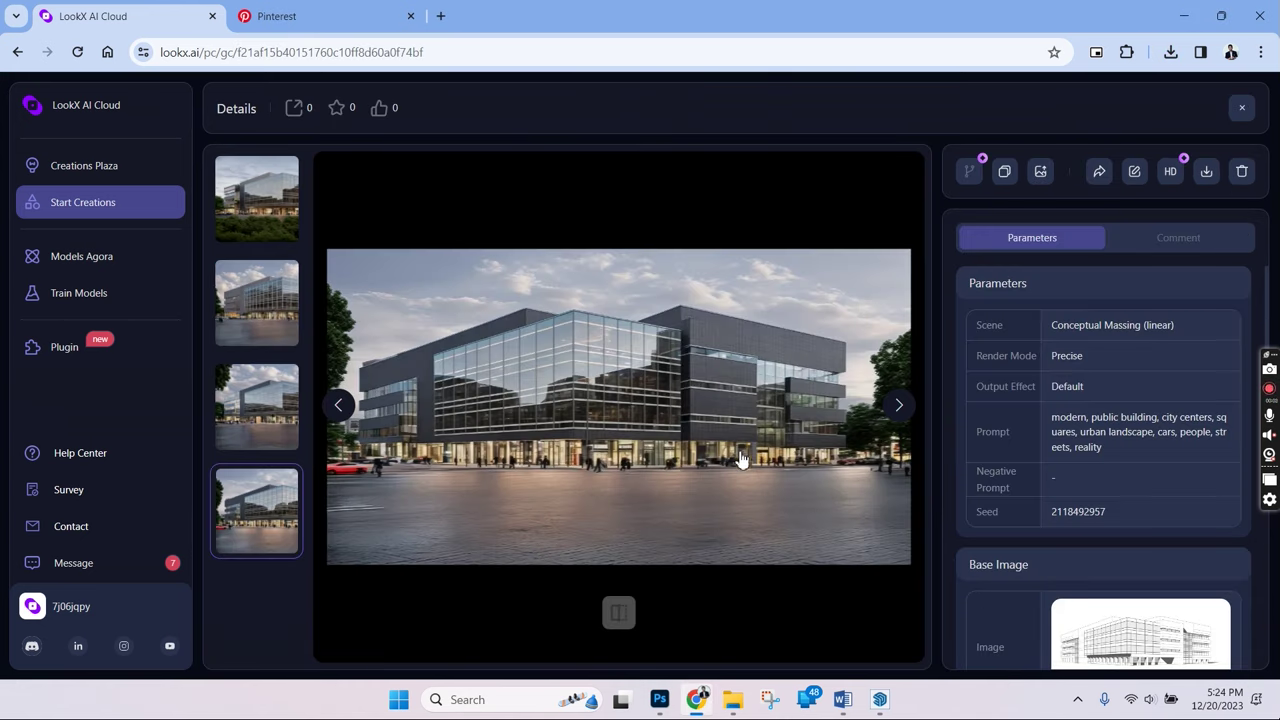
{"action": "left_click", "coordinate": [597, 343]}
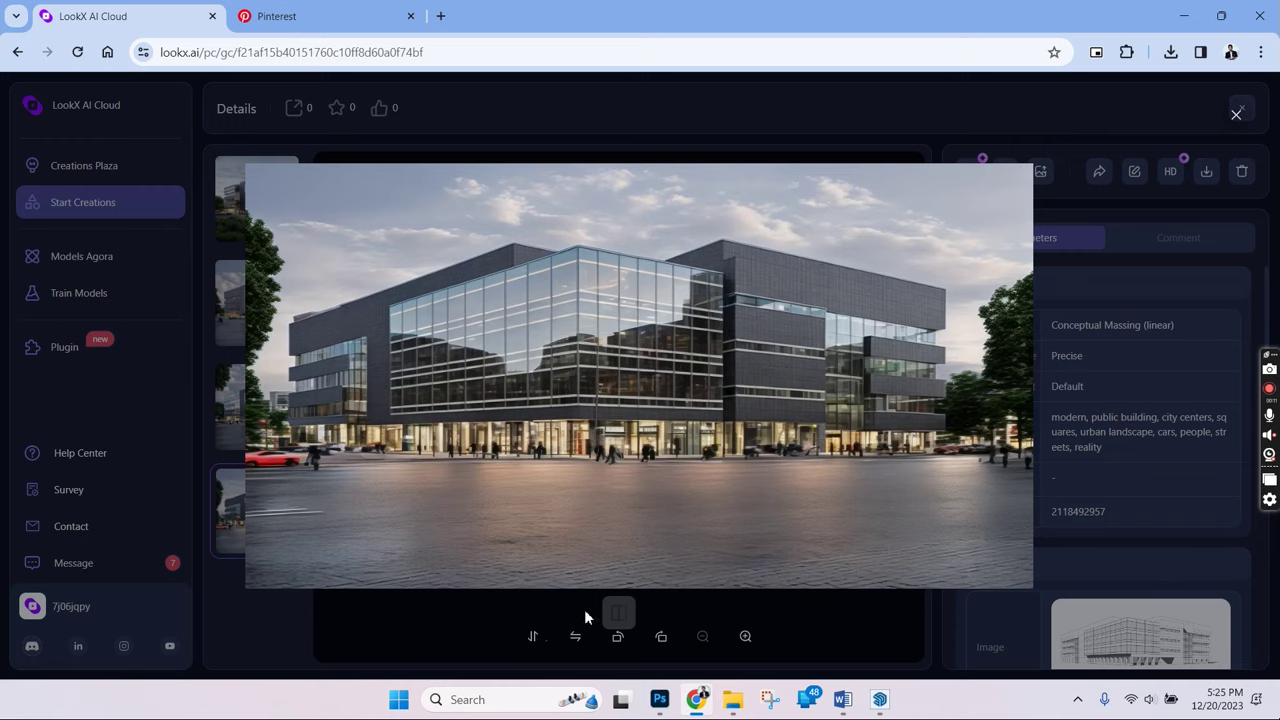
{"action": "left_click", "coordinate": [620, 614]}
{"action": "left_click", "coordinate": [618, 612]}
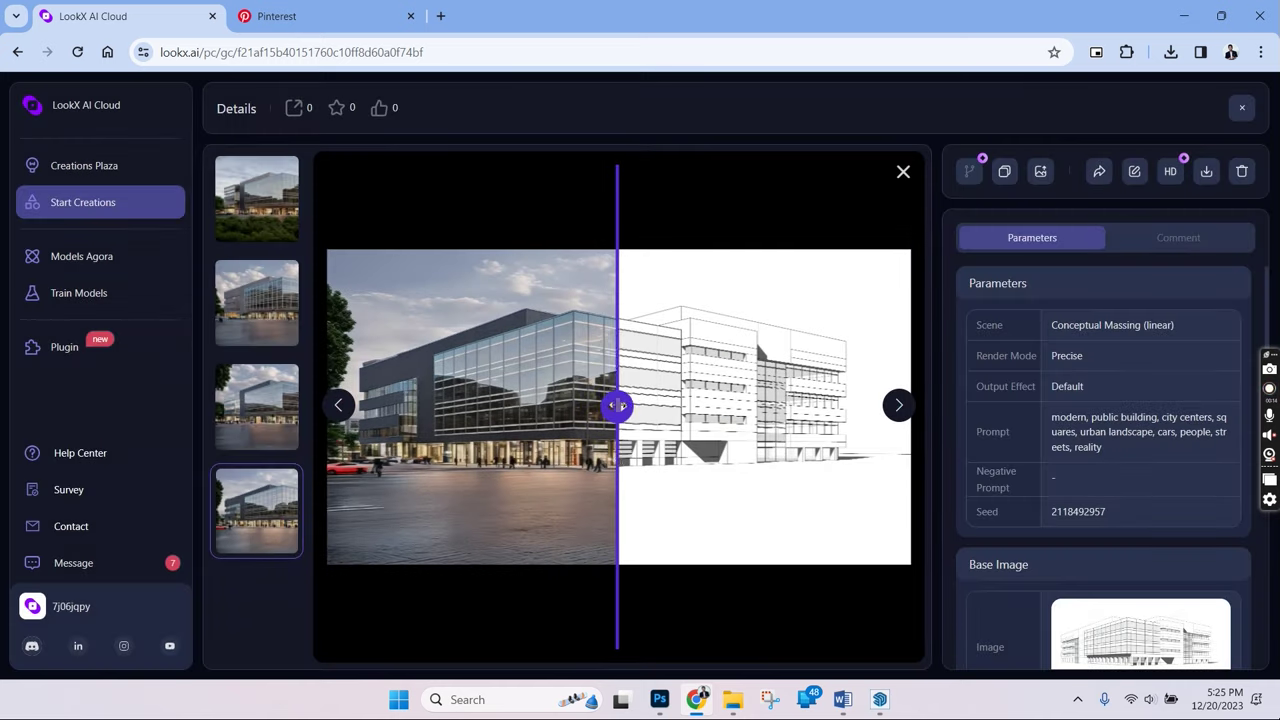
{"action": "left_click_drag", "start_coordinate": [618, 405], "coordinate": [279, 264]}
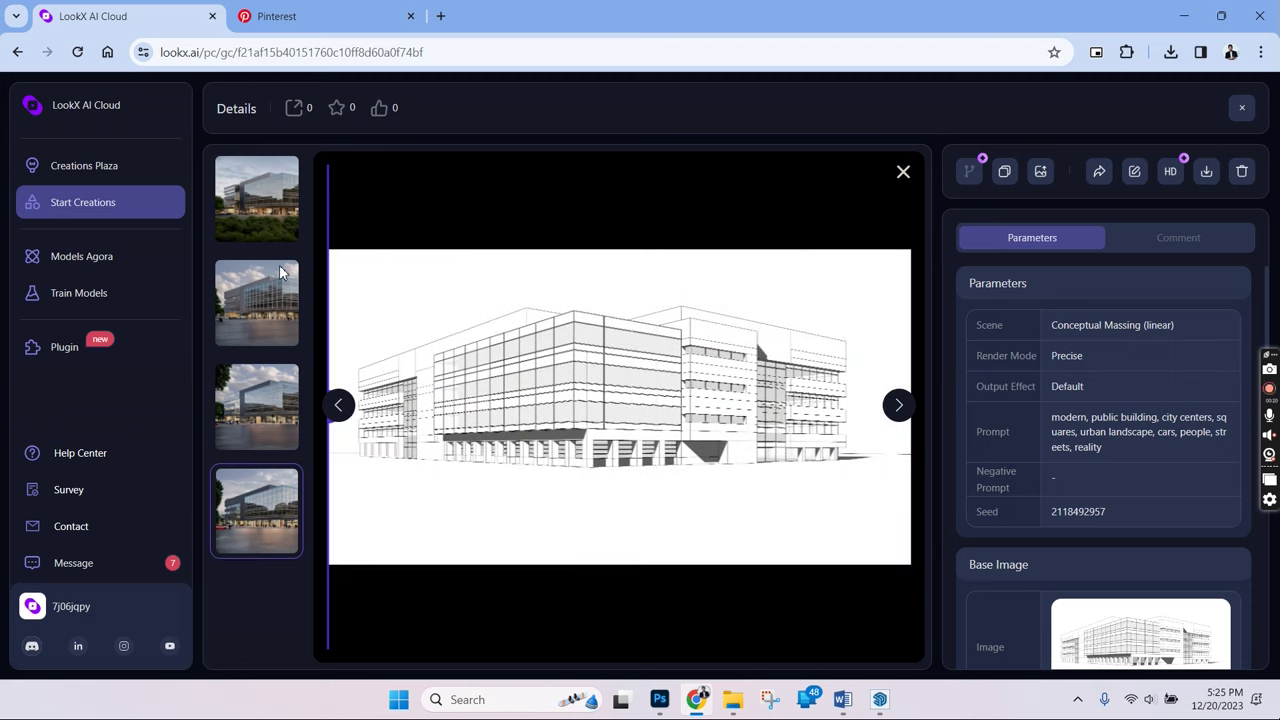
Slide-compare the second render with the sketch, then open it full-size in a new tab
{"action": "left_click", "coordinate": [272, 294]}
{"action": "left_click", "coordinate": [614, 610]}
{"action": "left_click_drag", "start_coordinate": [617, 410], "coordinate": [871, 403]}
{"action": "left_click", "coordinate": [871, 403]}
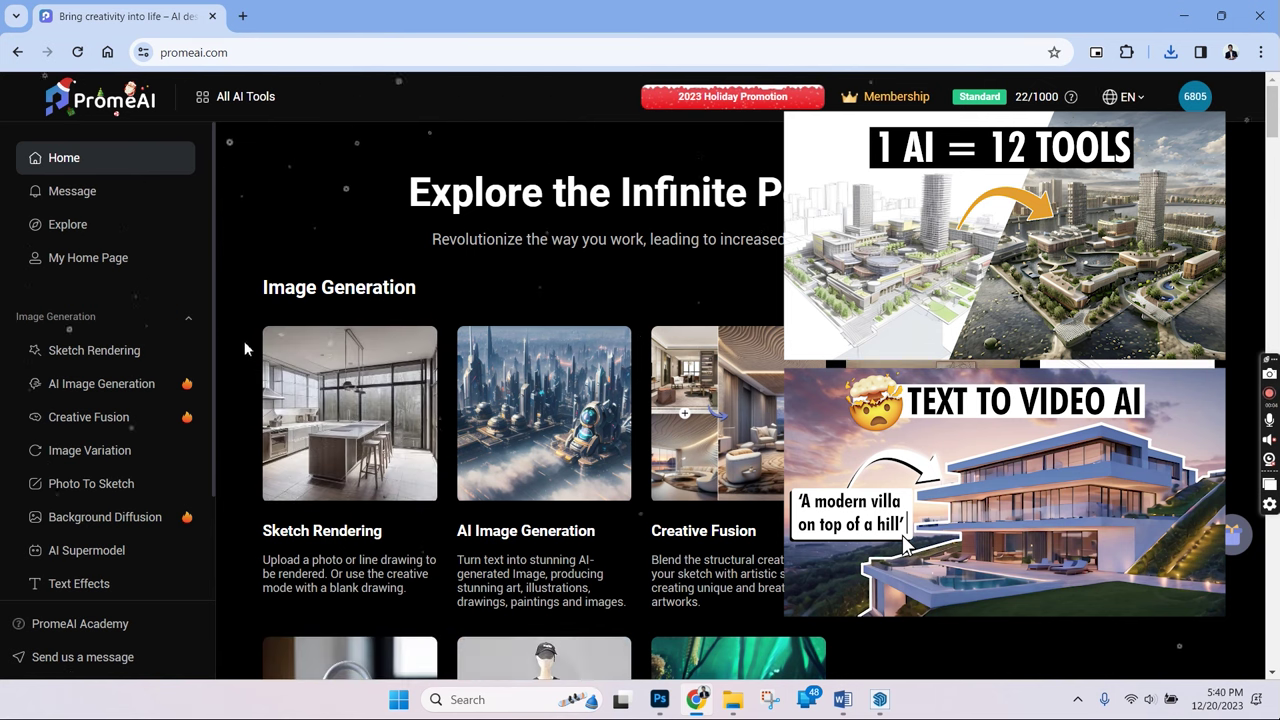
Open Sketch Rendering, look through its History and Explore galleries, and start uploading the office sketch
{"action": "left_click", "coordinate": [148, 350]}
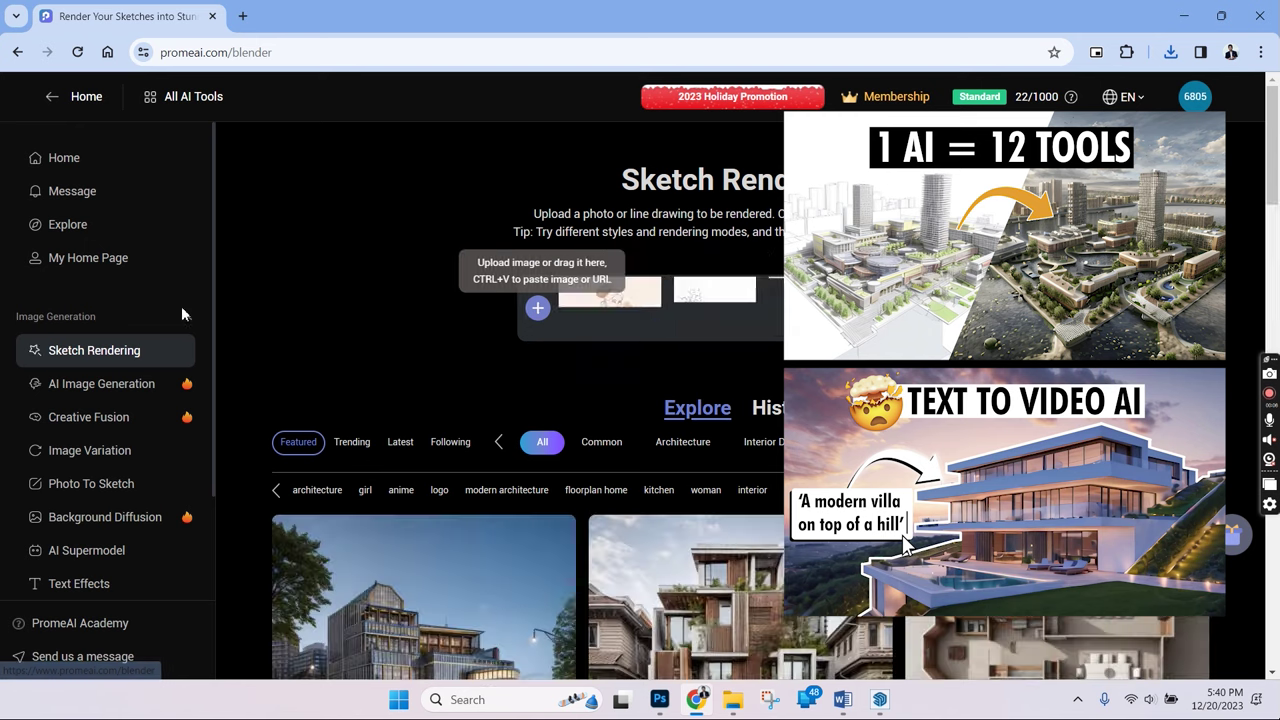
{"action": "left_click", "coordinate": [784, 408]}
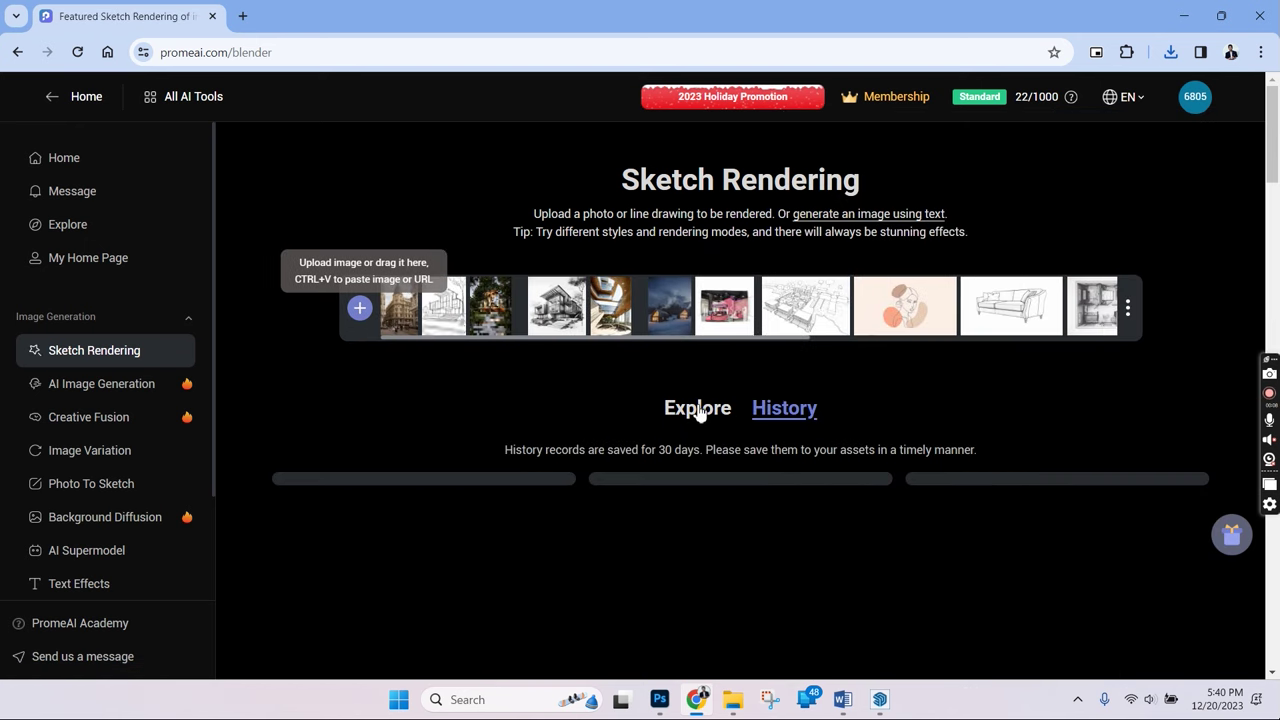
{"action": "left_click", "coordinate": [700, 412]}
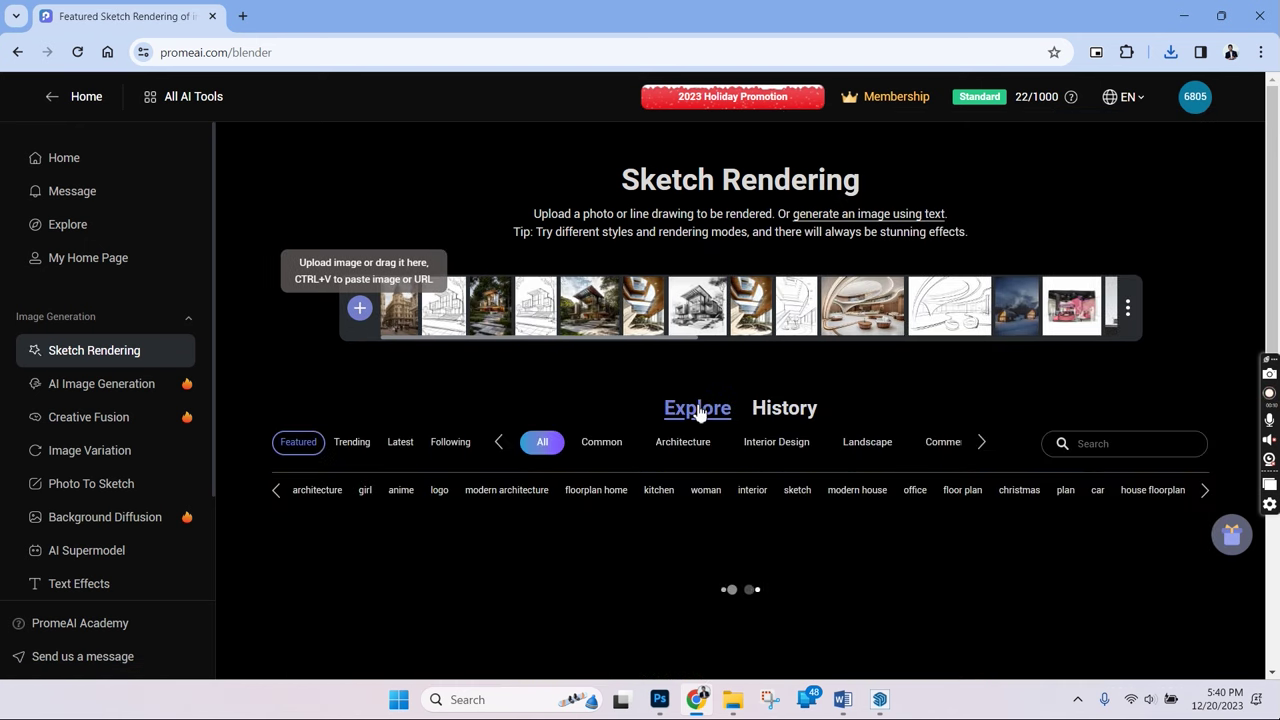
{"action": "scroll", "coordinate": [697, 404], "scroll_direction": "down", "scroll_amount": 1}
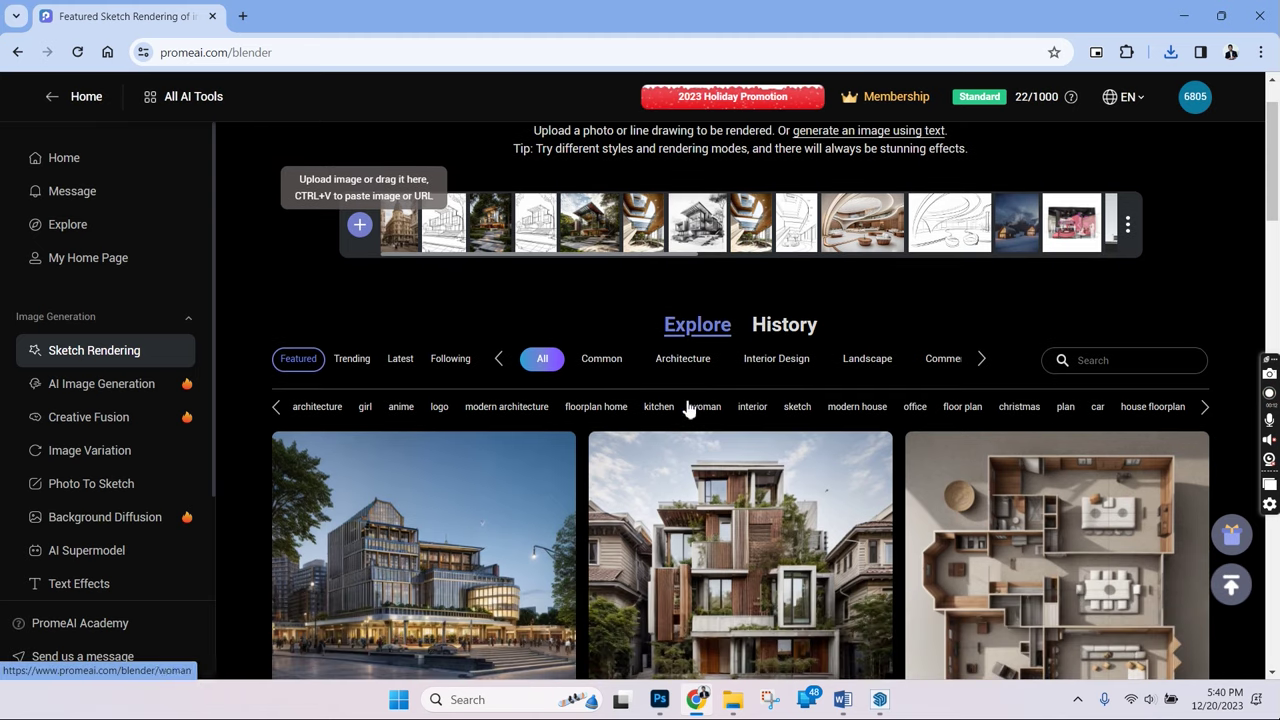
{"action": "left_click", "coordinate": [360, 228]}
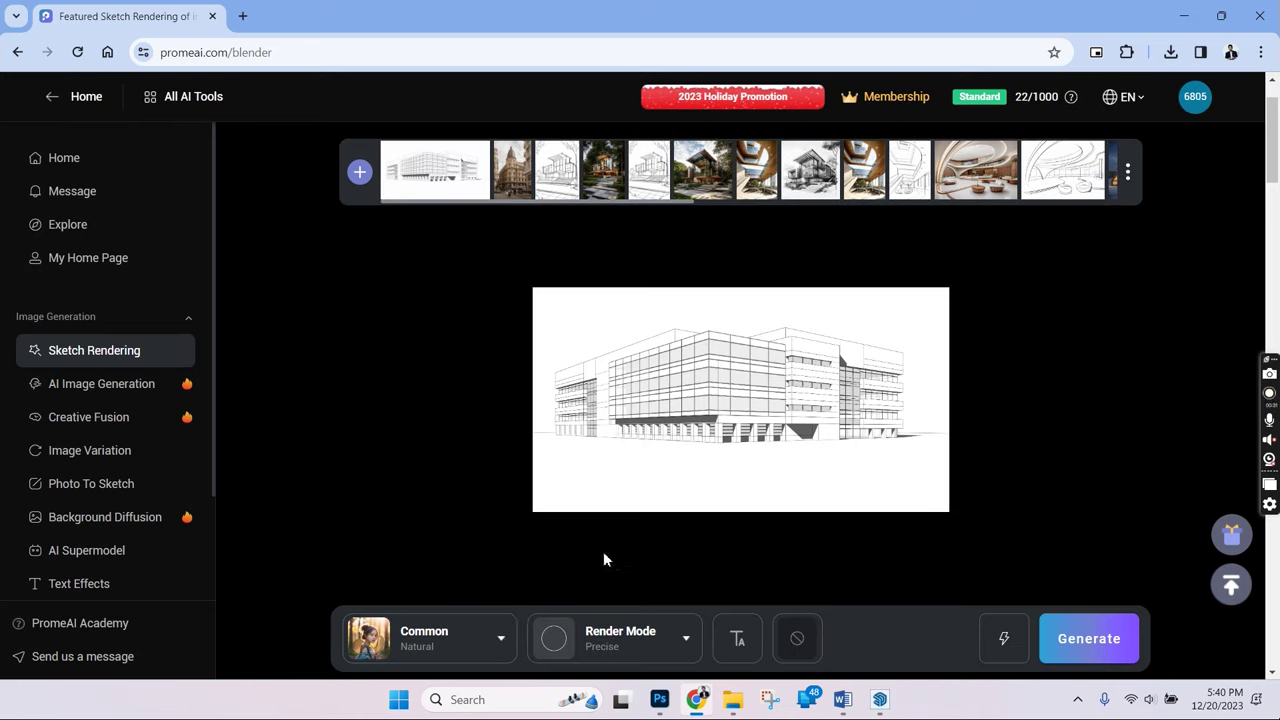
Set the render style to Commercial Building with Mid-Century Modern
{"action": "left_click", "coordinate": [497, 634]}
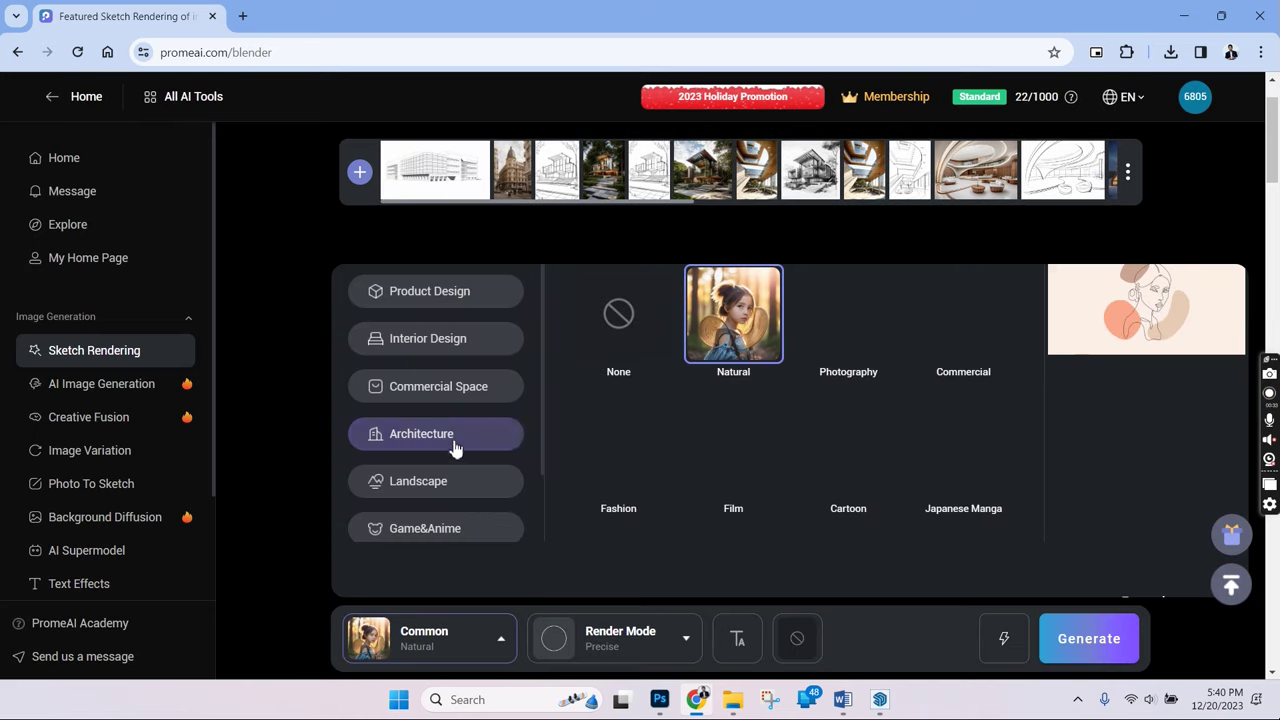
{"action": "mouse_move", "coordinate": [451, 443]}
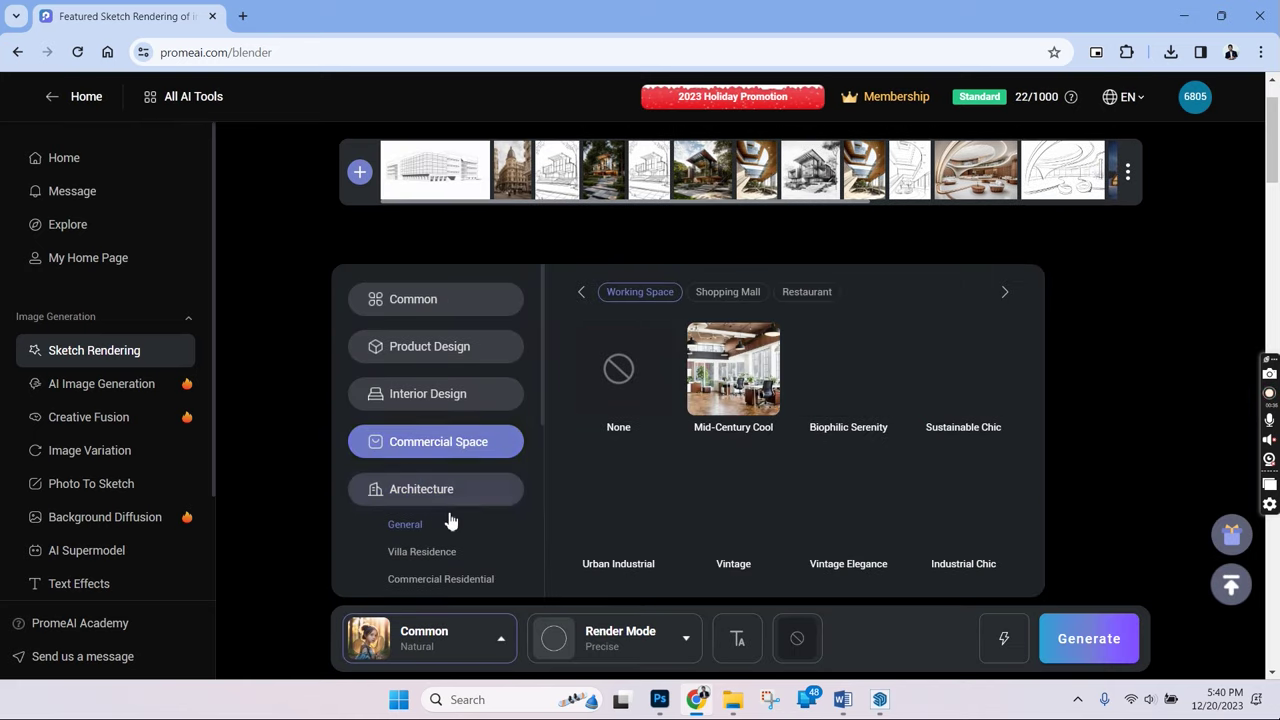
{"action": "scroll", "coordinate": [449, 523], "scroll_direction": "down", "scroll_amount": 1}
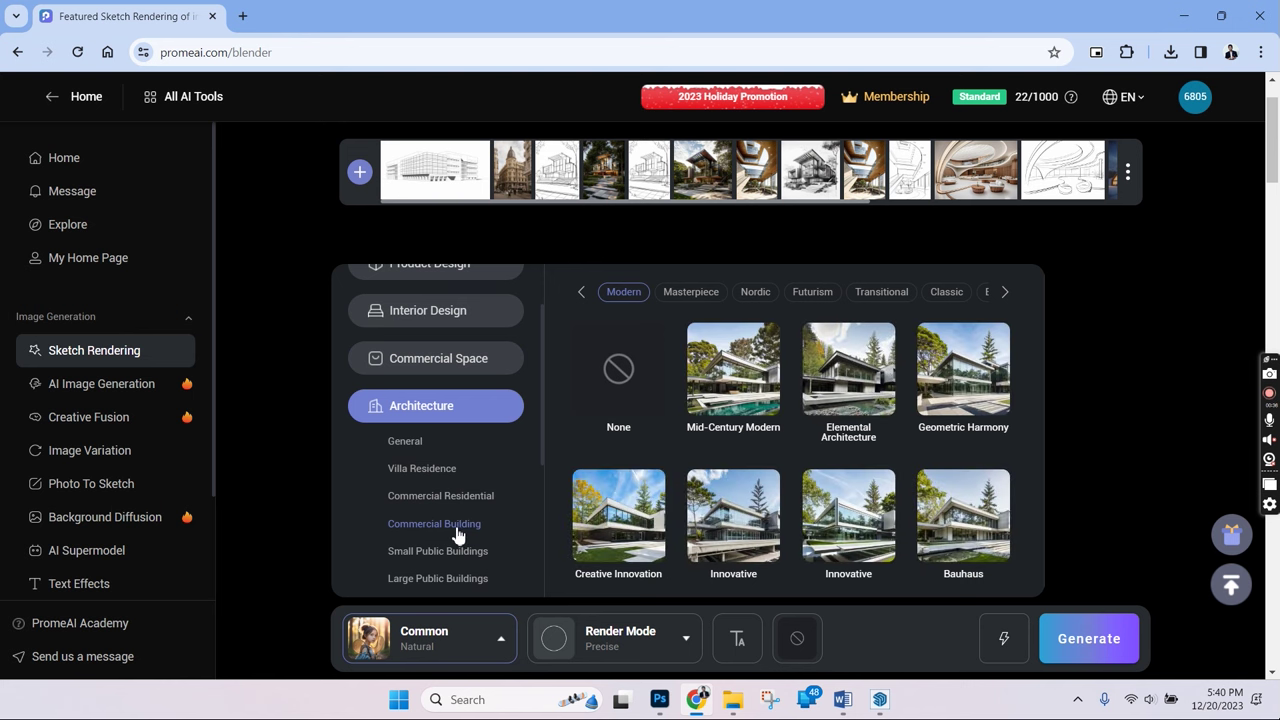
{"action": "scroll", "coordinate": [456, 535], "scroll_direction": "down", "scroll_amount": 1}
{"action": "left_click", "coordinate": [446, 449]}
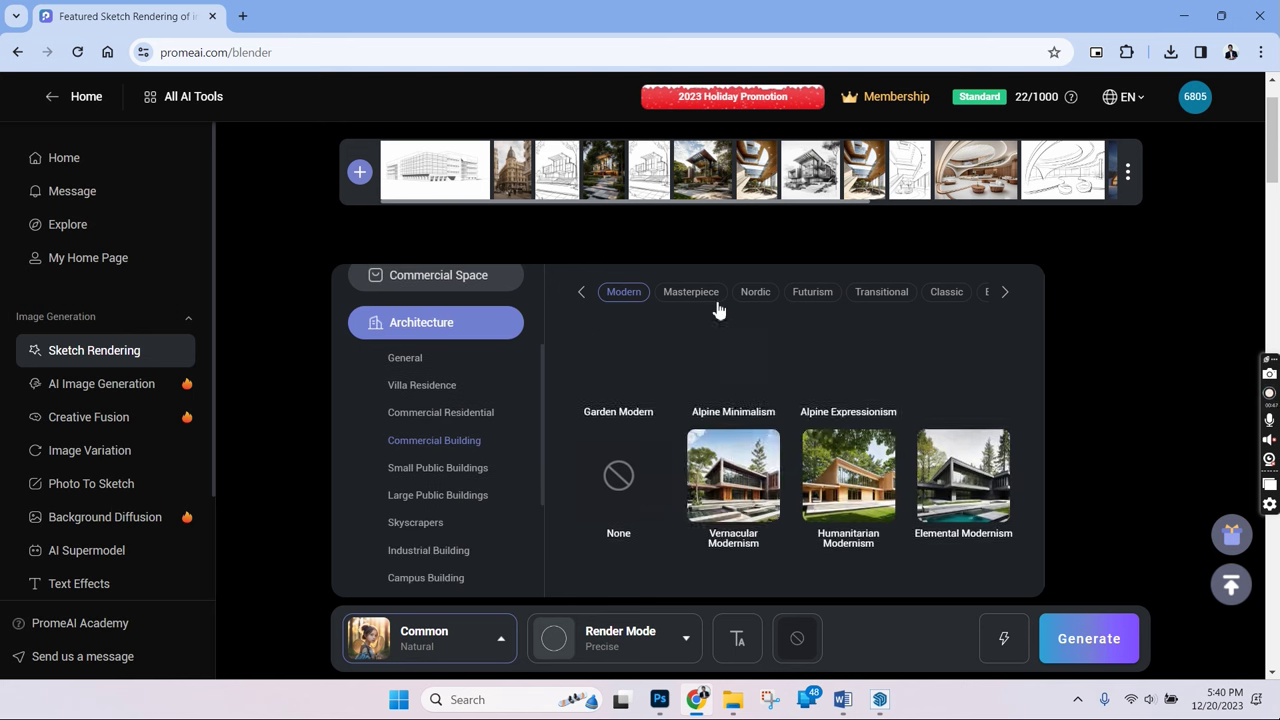
{"action": "mouse_move", "coordinate": [714, 408]}
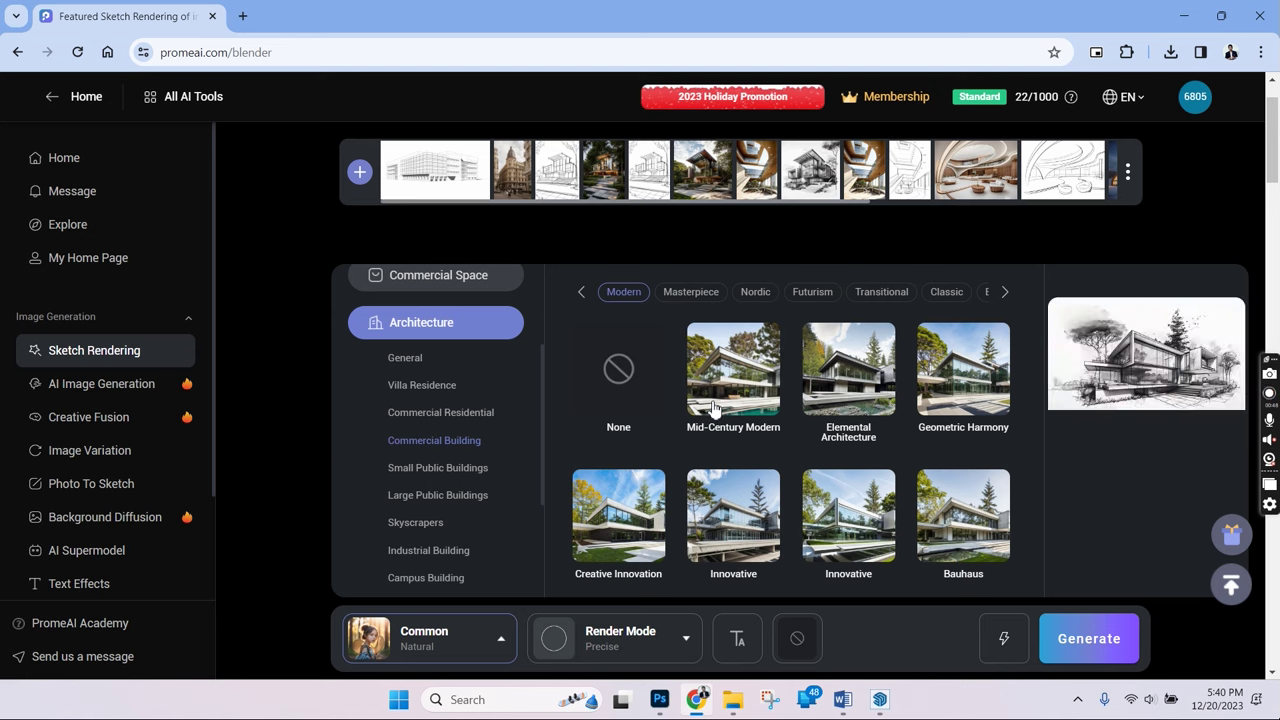
{"action": "left_click", "coordinate": [714, 408]}
Finish the prompt with 'ss facade, grey building texture, with a road in front people cars curved' and generate
{"action": "left_click", "coordinate": [626, 650]}
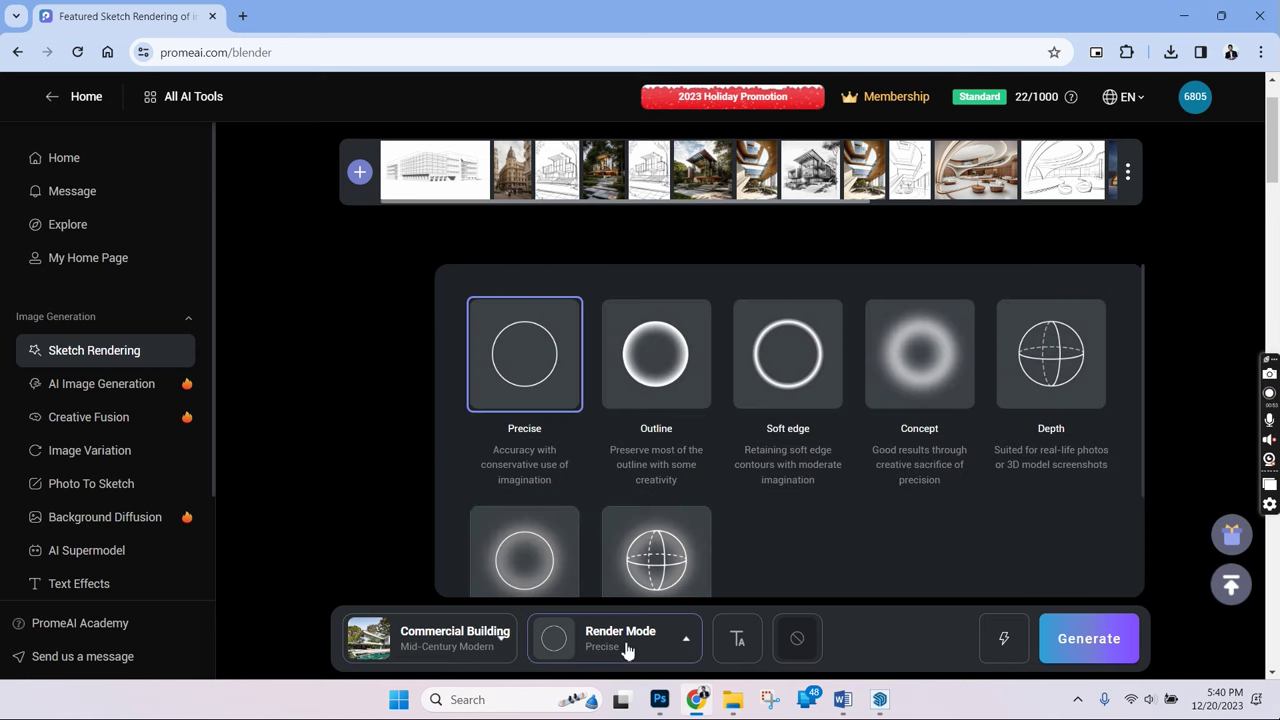
{"action": "scroll", "coordinate": [843, 539], "scroll_direction": "down", "scroll_amount": 1}
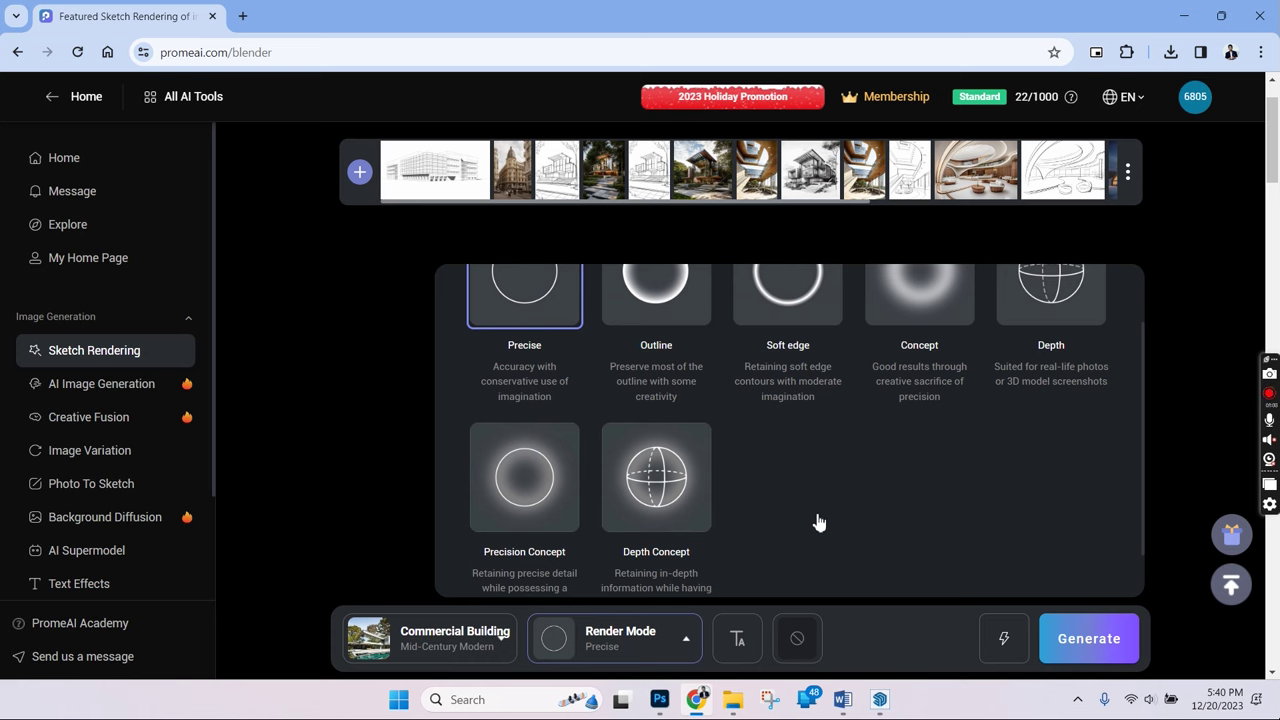
{"action": "scroll", "coordinate": [457, 451], "scroll_direction": "down", "scroll_amount": 1}
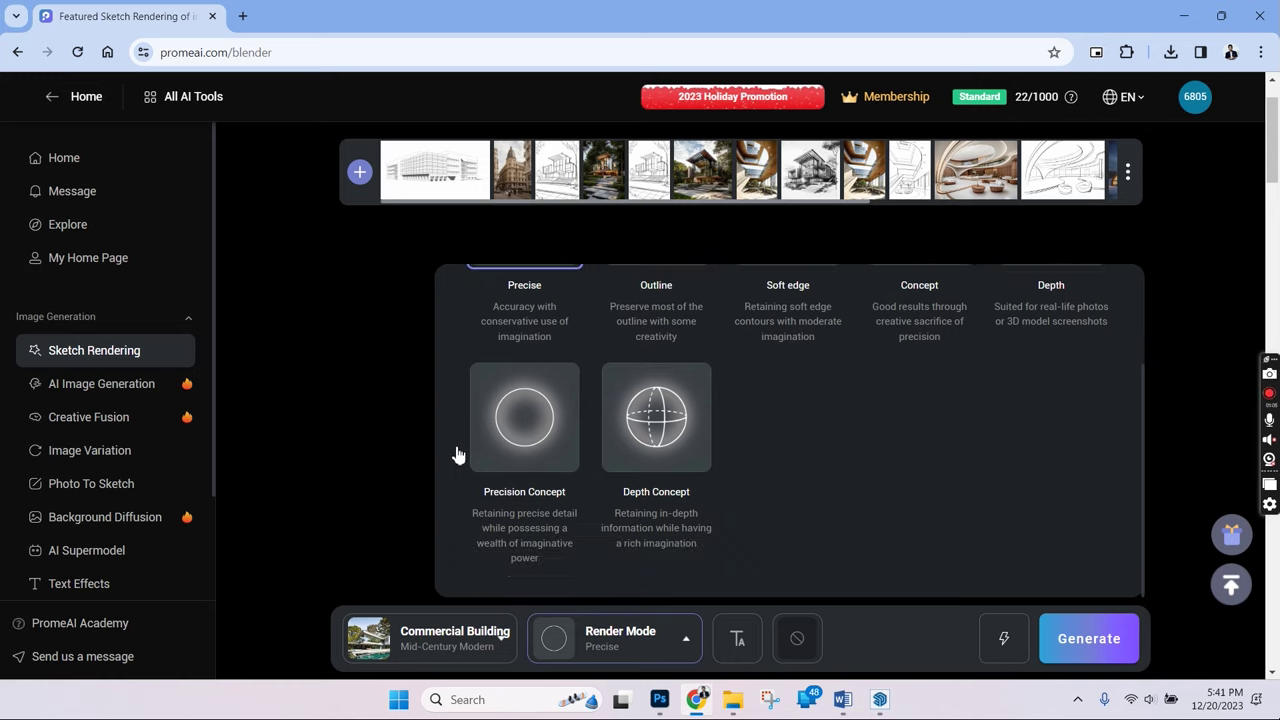
{"action": "scroll", "coordinate": [500, 506], "scroll_direction": "up", "scroll_amount": 1}
{"action": "left_click", "coordinate": [523, 508]}
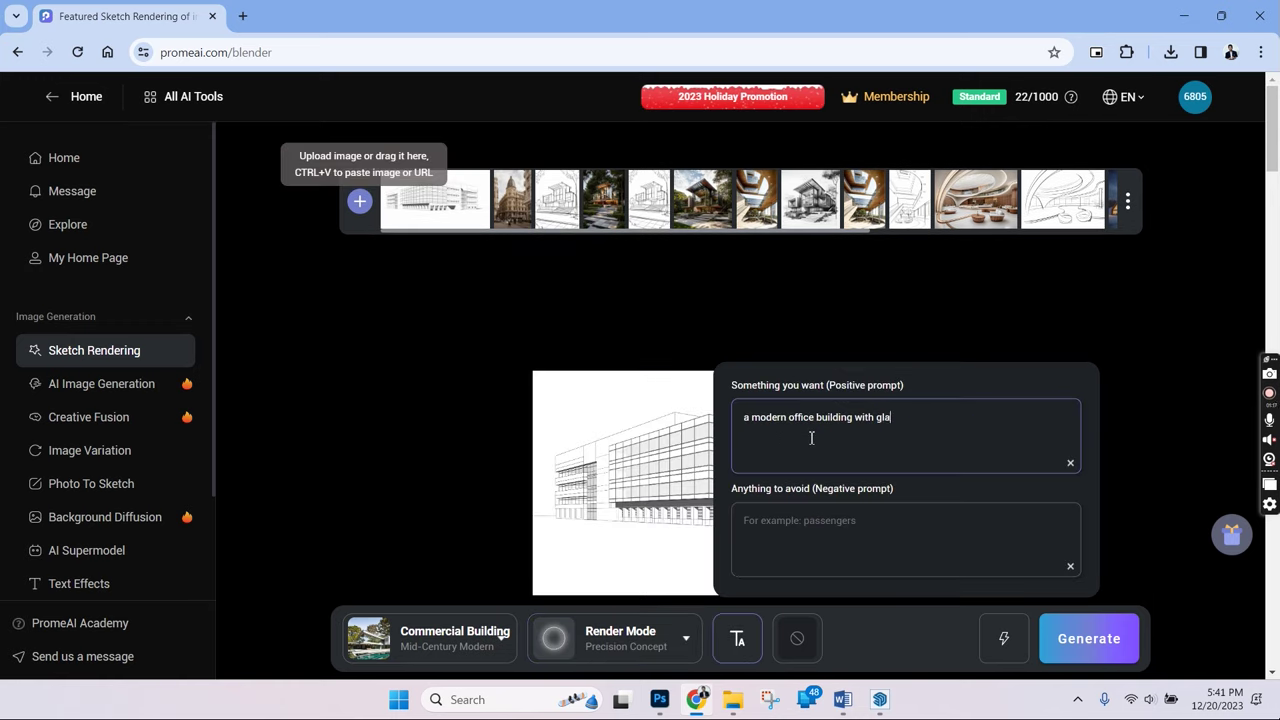
{"action": "type", "text": "ss facade, grey"}
{"action": "type", "text": " building texture, with a road in front people cars curved"}
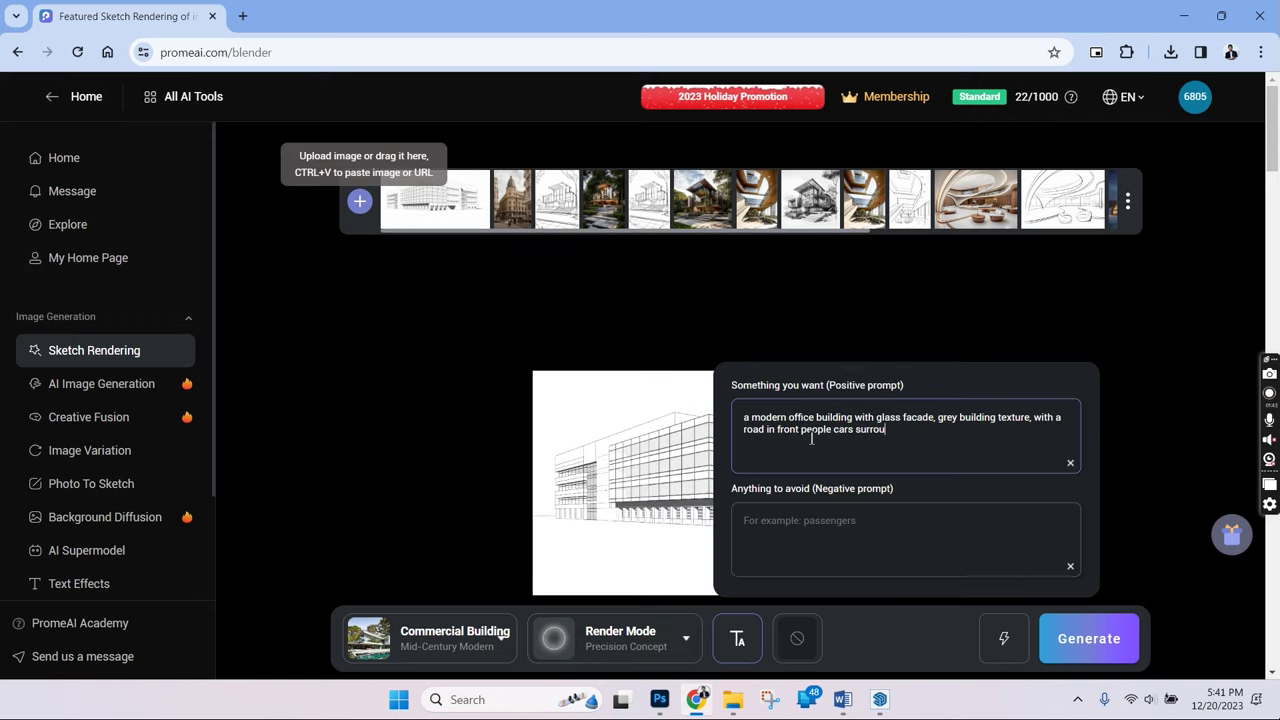
{"action": "left_click", "coordinate": [1125, 645]}
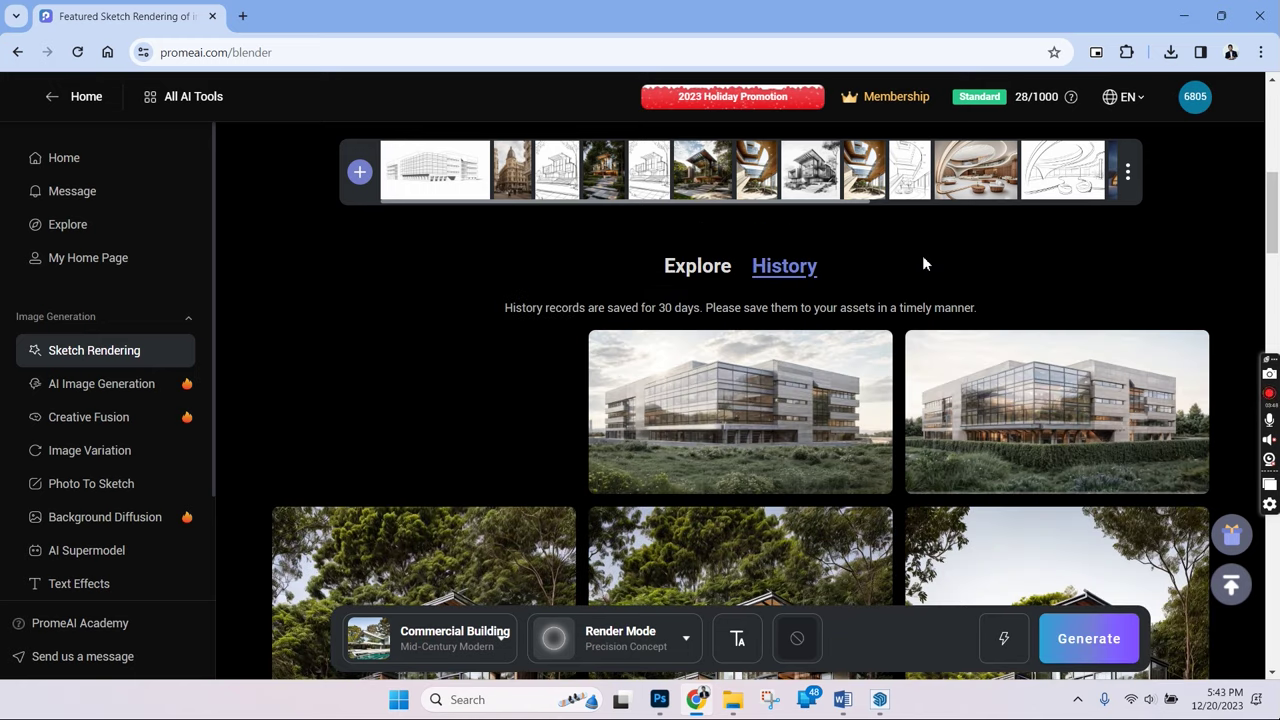
Open a finished render in the lightbox and download it
{"action": "left_click", "coordinate": [1203, 376]}
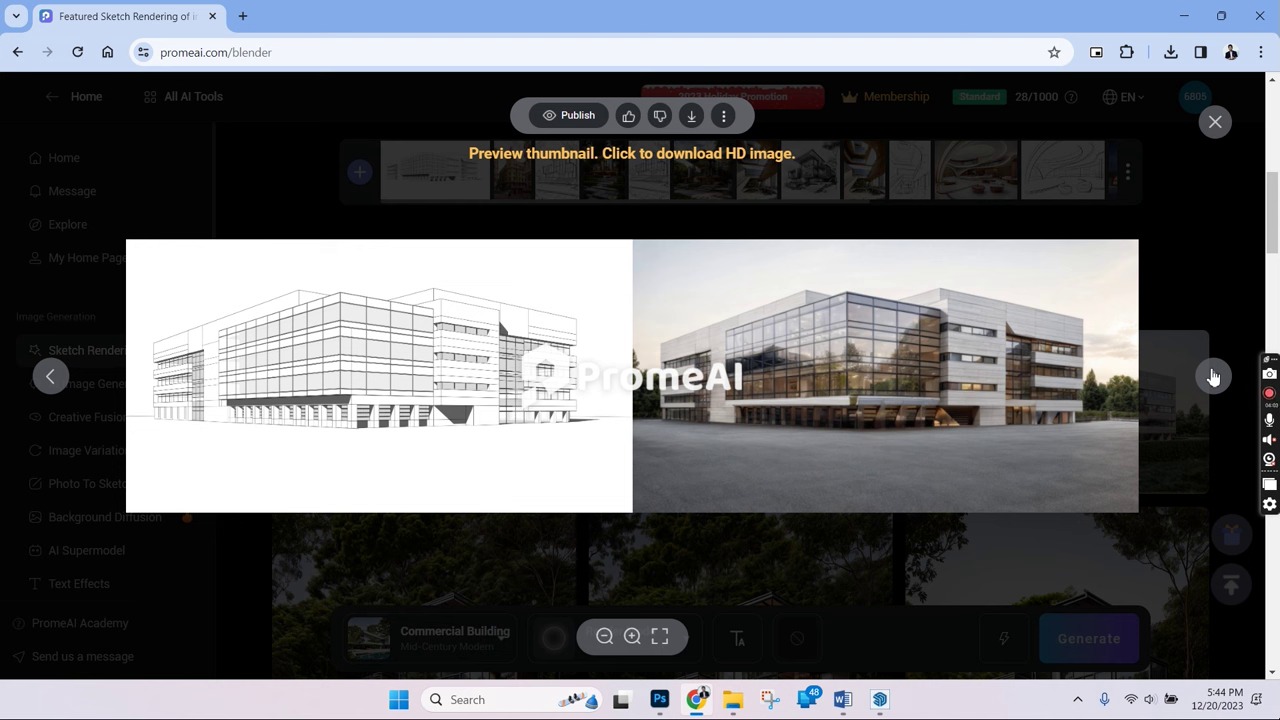
{"action": "right_click", "coordinate": [872, 358]}
{"action": "left_click", "coordinate": [928, 382]}
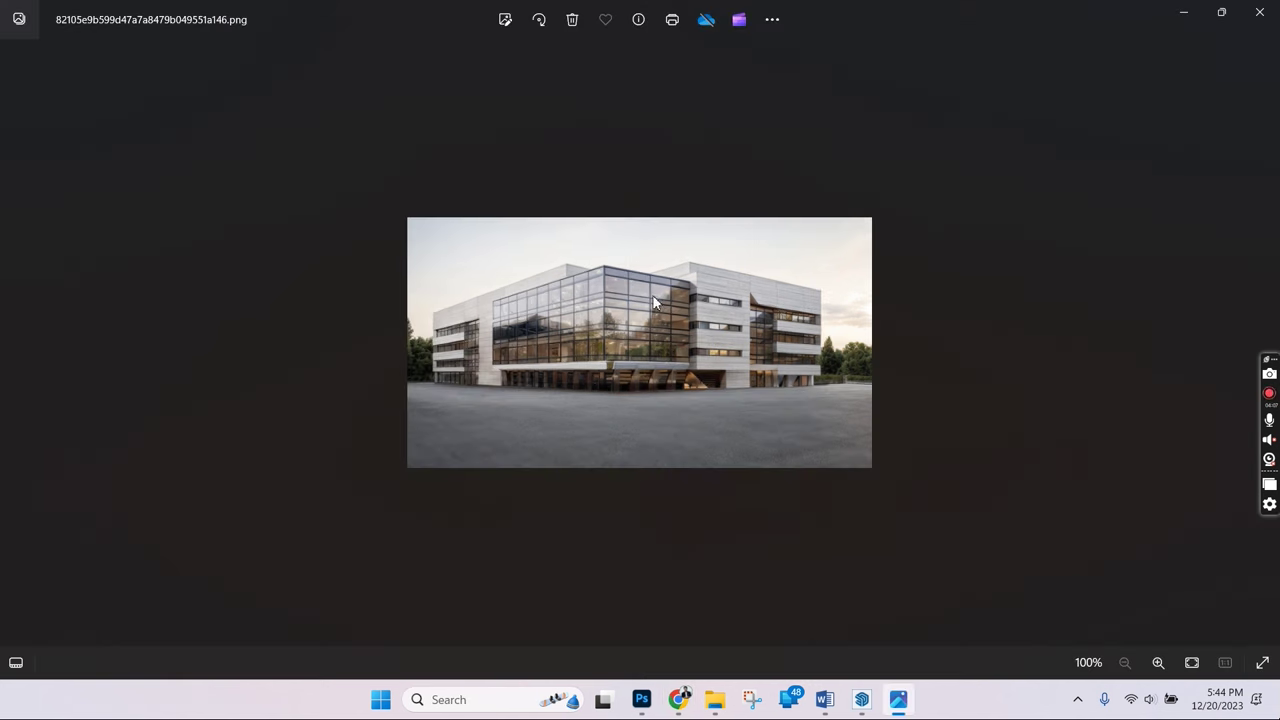
{"action": "scroll", "coordinate": [655, 302], "scroll_direction": "up", "scroll_amount": 5}
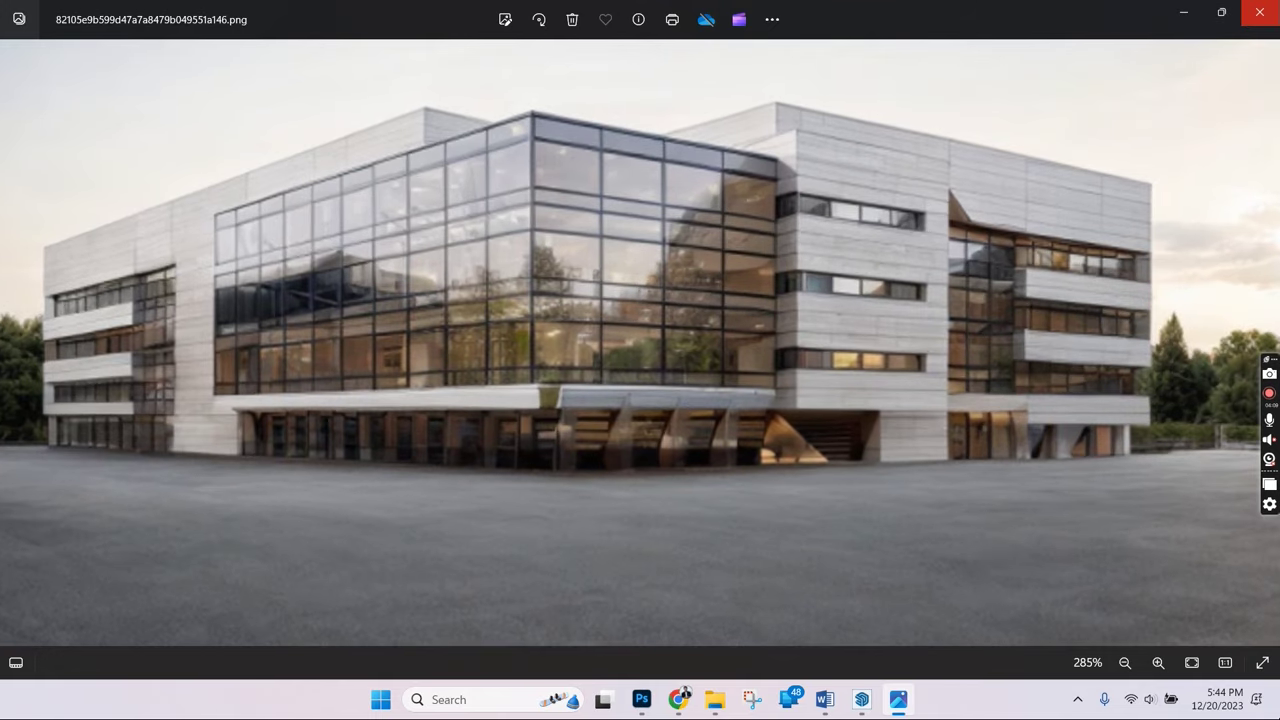
{"action": "left_click", "coordinate": [1260, 12]}
Browse the other renders, then zoom and pan the grassy-foreground version to inspect its facade
{"action": "left_click", "coordinate": [1214, 380]}
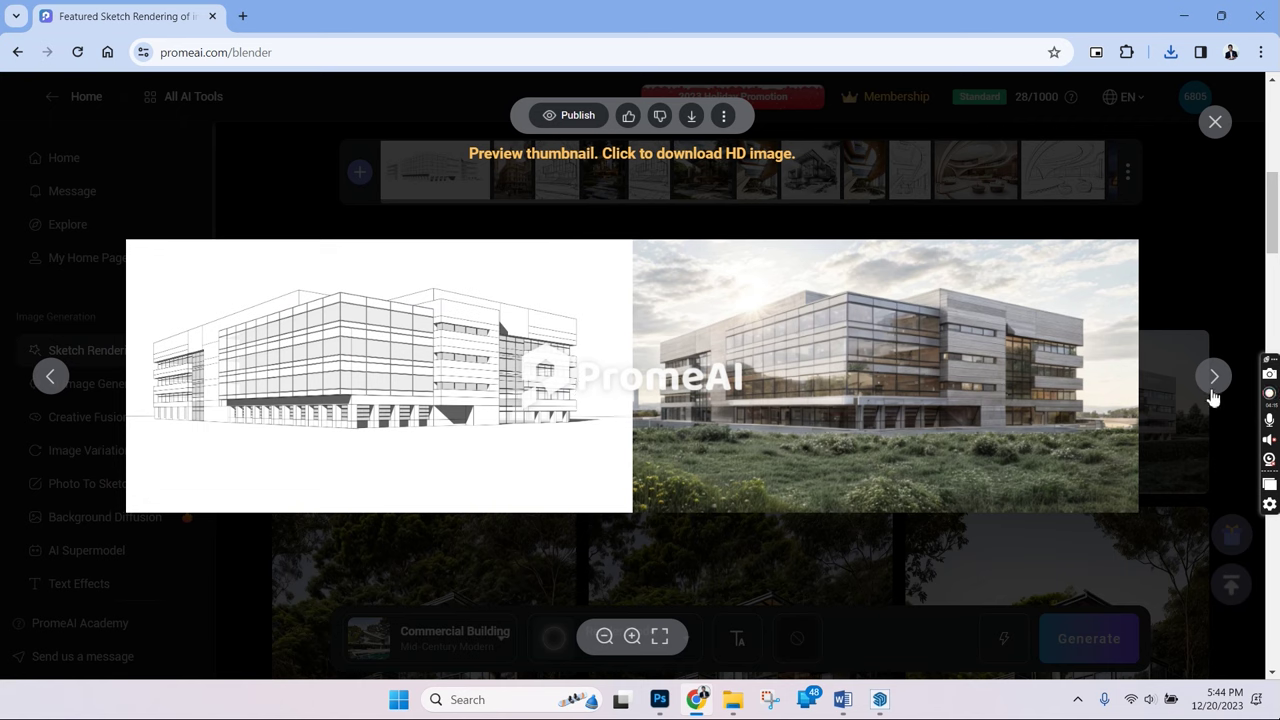
{"action": "left_click", "coordinate": [1210, 392]}
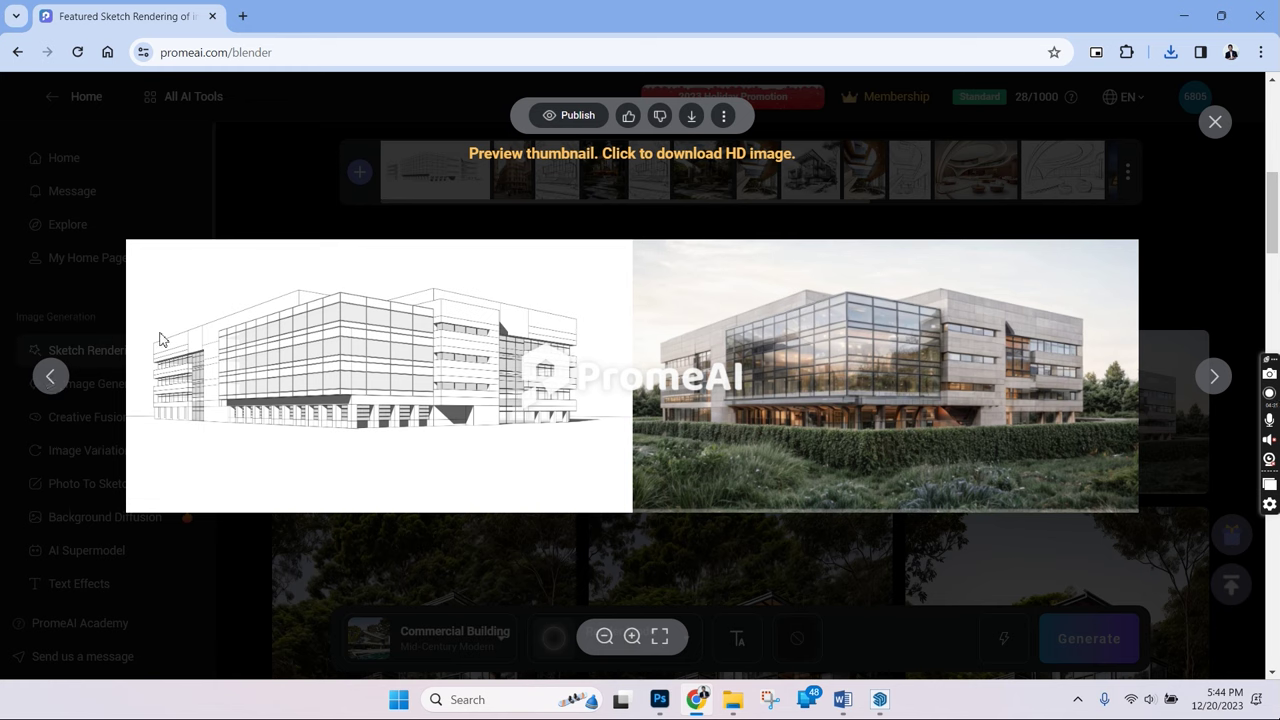
{"action": "left_click", "coordinate": [48, 378]}
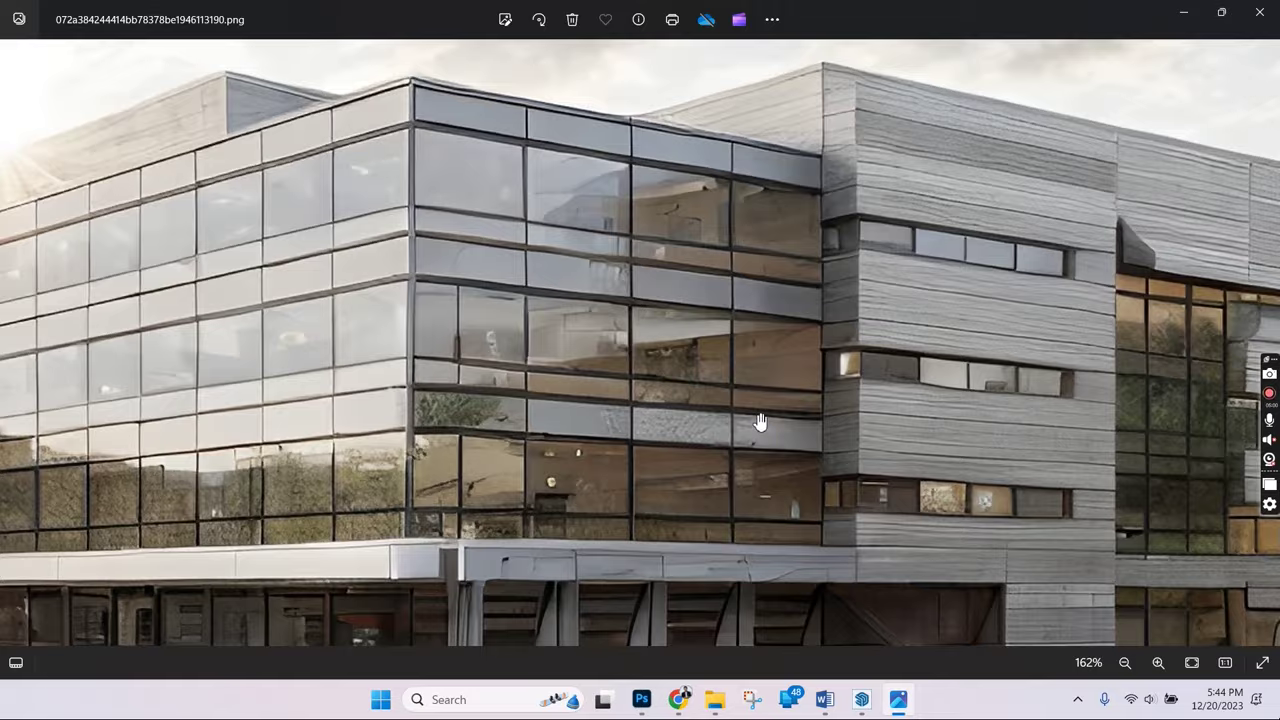
{"action": "scroll", "coordinate": [760, 423], "scroll_direction": "down", "scroll_amount": 2}
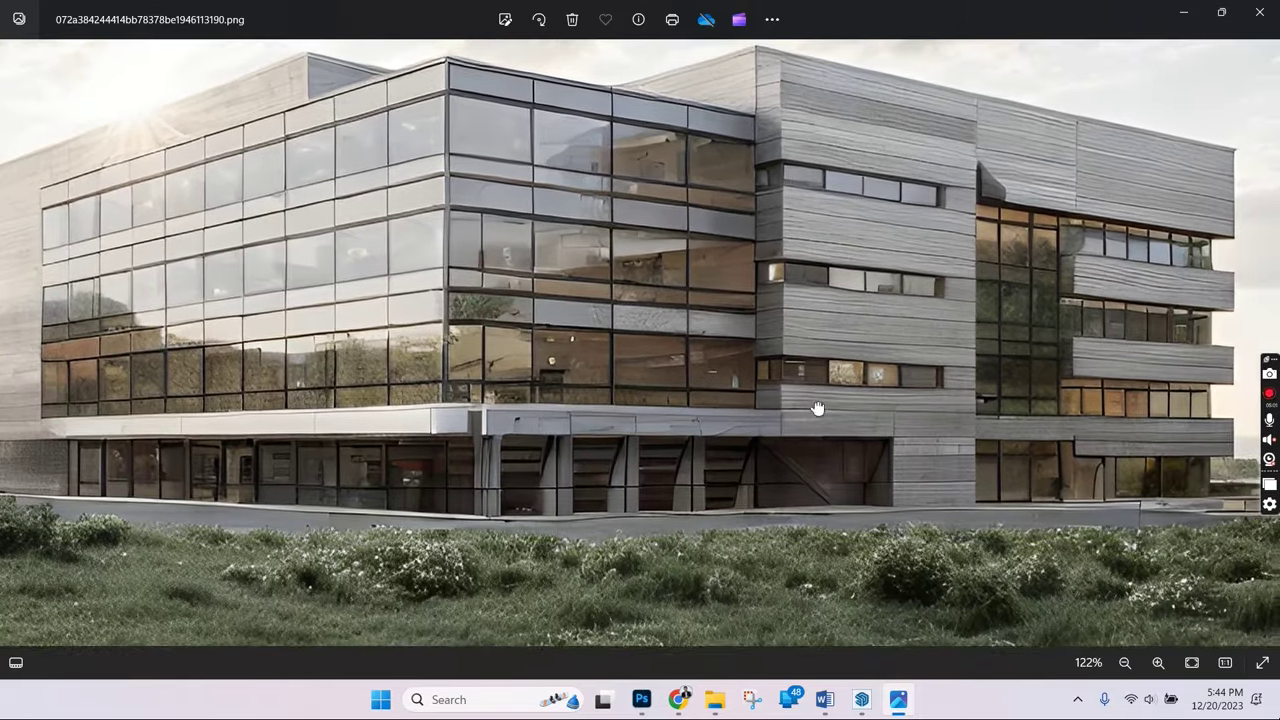
{"action": "scroll", "coordinate": [665, 430], "scroll_direction": "down", "scroll_amount": 2}
{"action": "scroll", "coordinate": [694, 443], "scroll_direction": "up", "scroll_amount": 1}
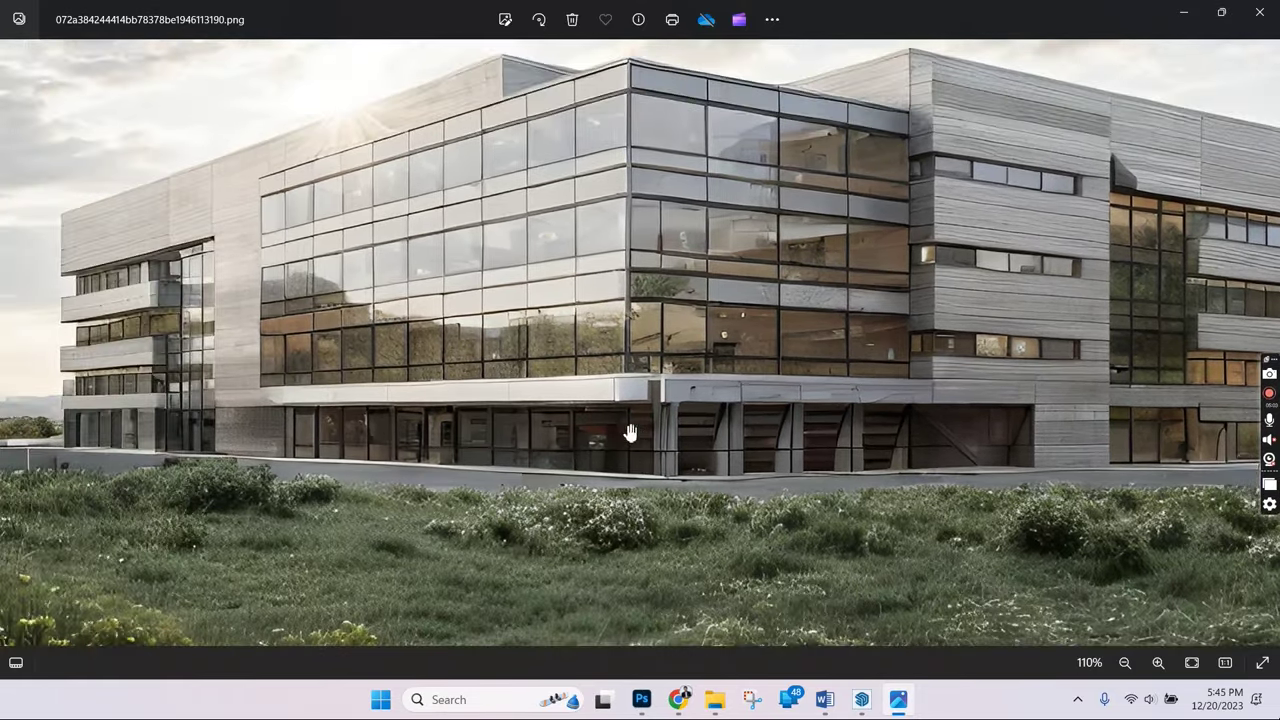
{"action": "left_click_drag", "start_coordinate": [630, 432], "coordinate": [652, 468]}
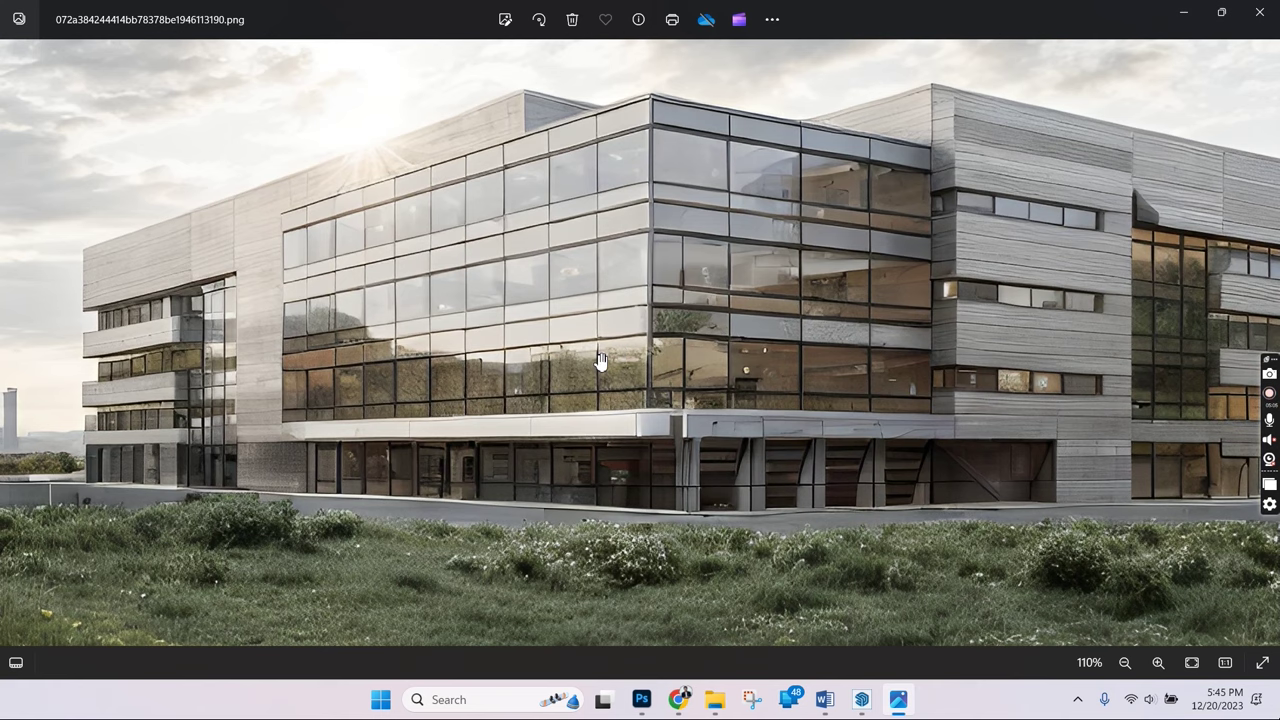
{"action": "scroll", "coordinate": [600, 360], "scroll_direction": "down", "scroll_amount": 3}
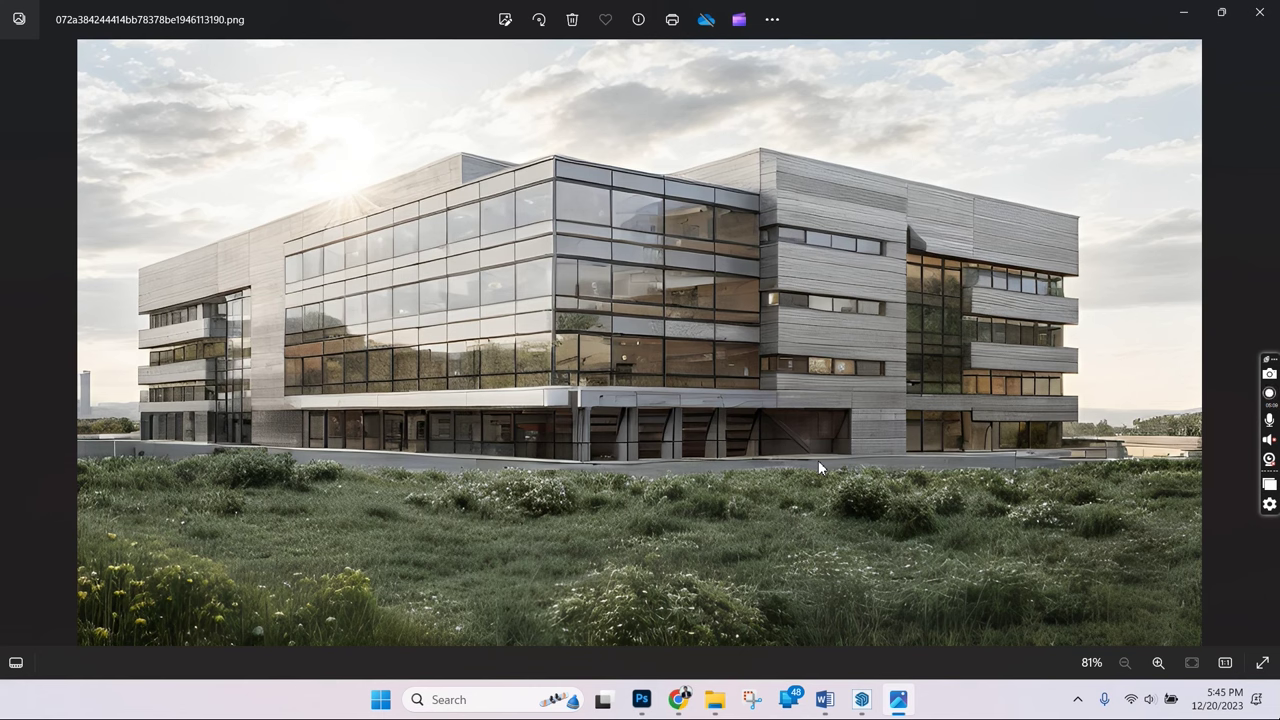
{"action": "scroll", "coordinate": [818, 465], "scroll_direction": "up", "scroll_amount": 5}
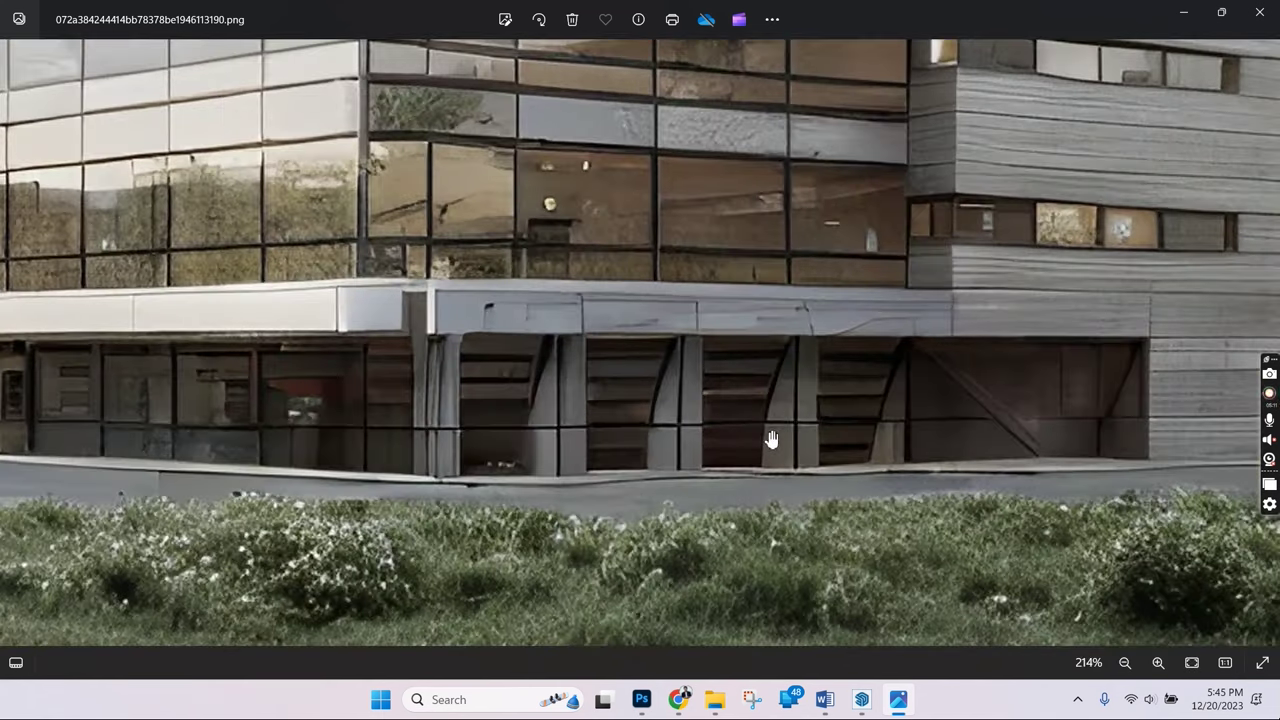
{"action": "scroll", "coordinate": [920, 422], "scroll_direction": "down", "scroll_amount": 2}
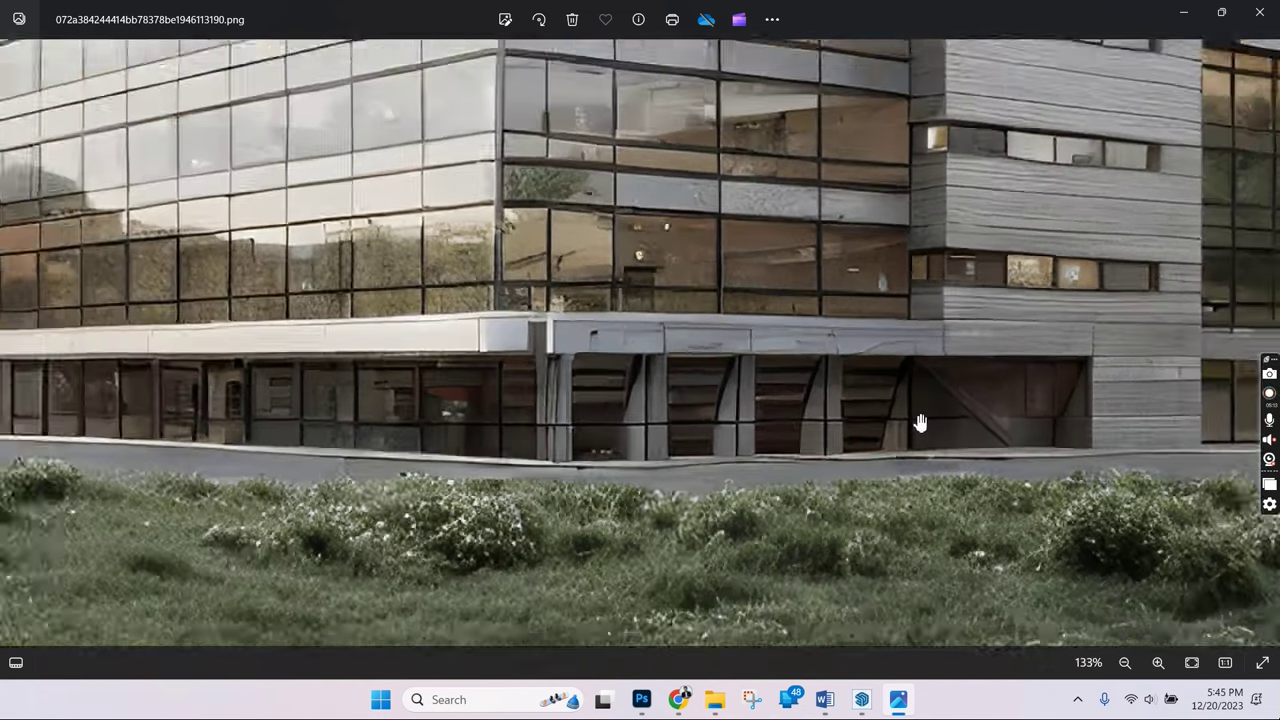
{"action": "scroll", "coordinate": [920, 422], "scroll_direction": "down", "scroll_amount": 2}
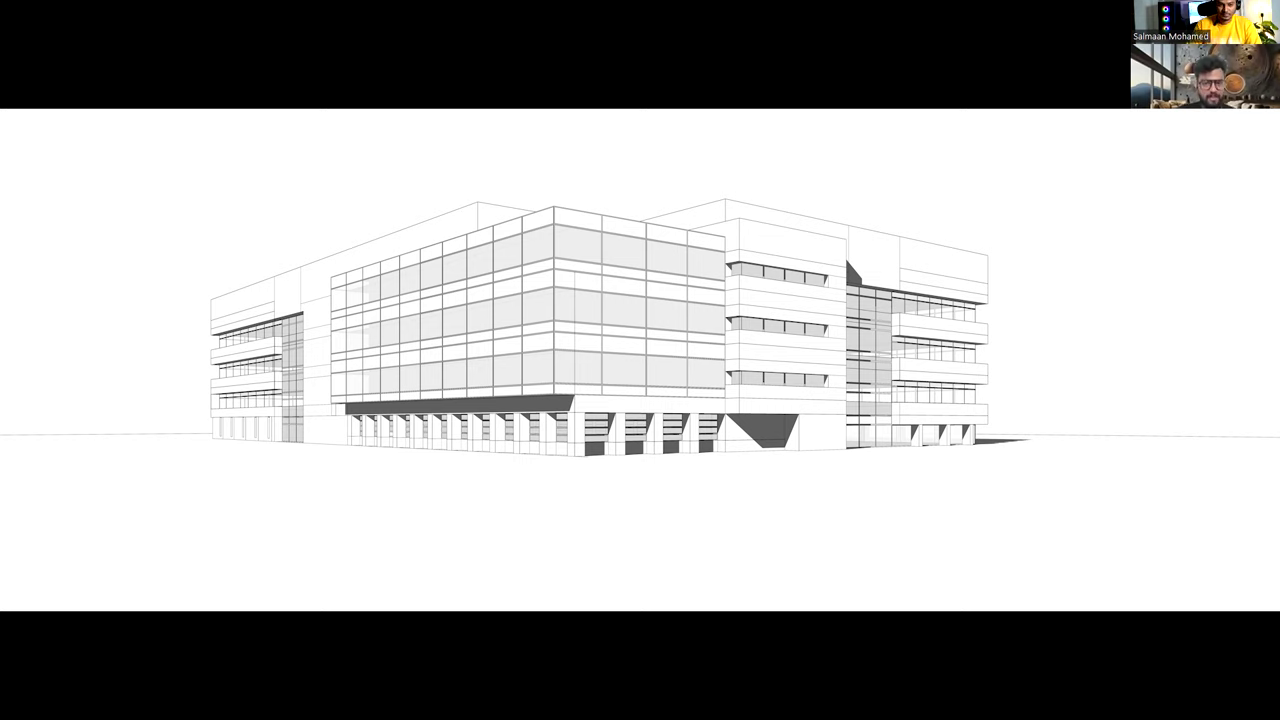
Close the full-screen image and briefly enlarge the uploaded office sketch in the Midjourney Bot chat
{"action": "key", "text": "Escape"}
{"action": "scroll", "coordinate": [254, 305], "scroll_direction": "up", "scroll_amount": 1}
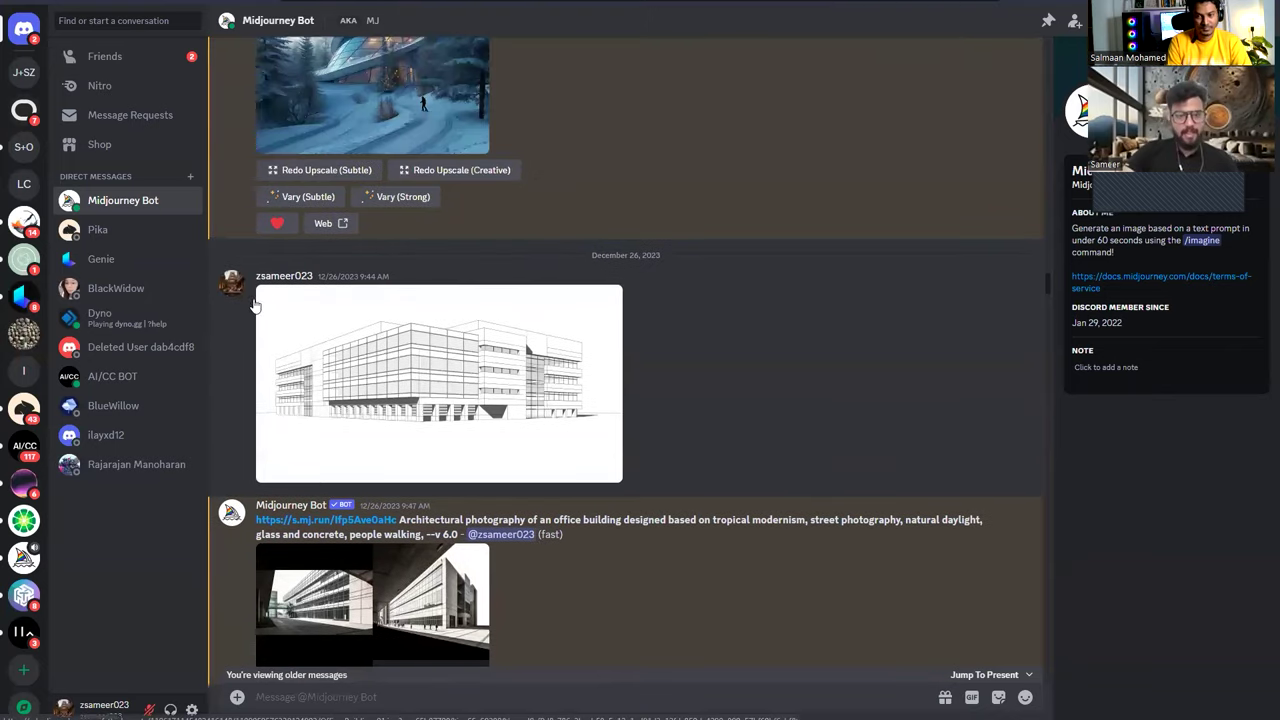
{"action": "left_click", "coordinate": [266, 430]}
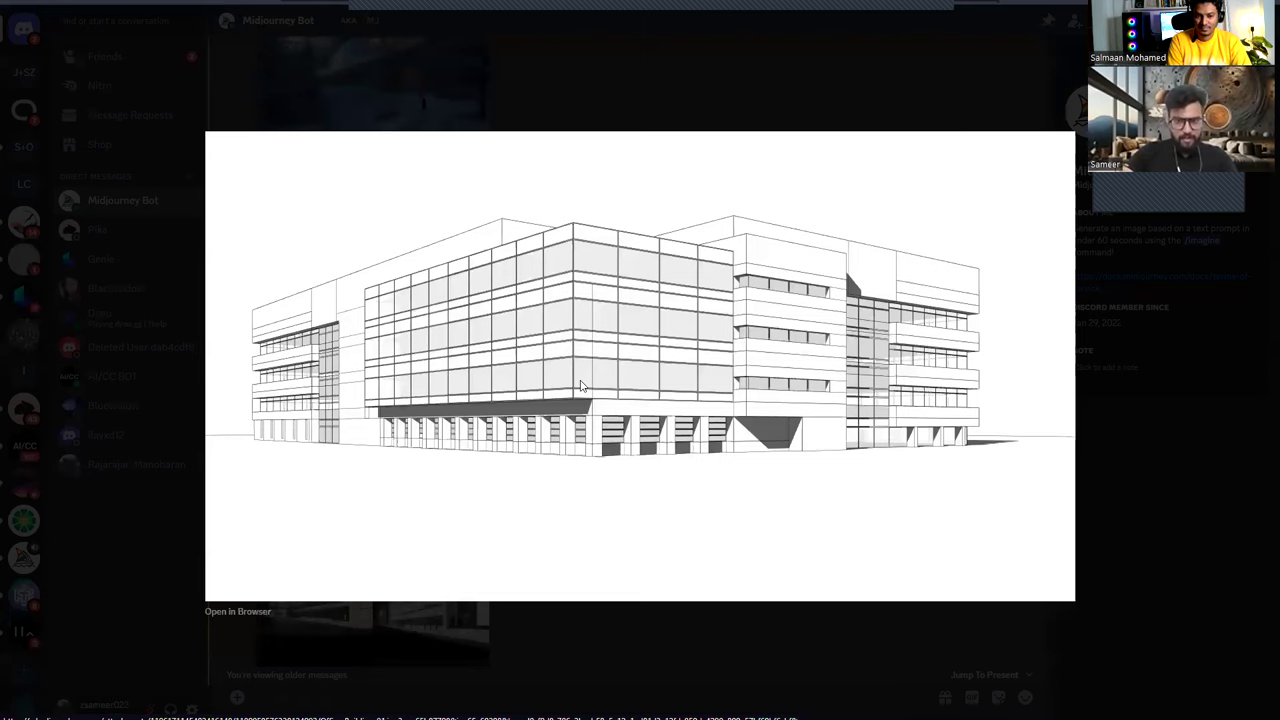
{"action": "key", "text": "Escape"}
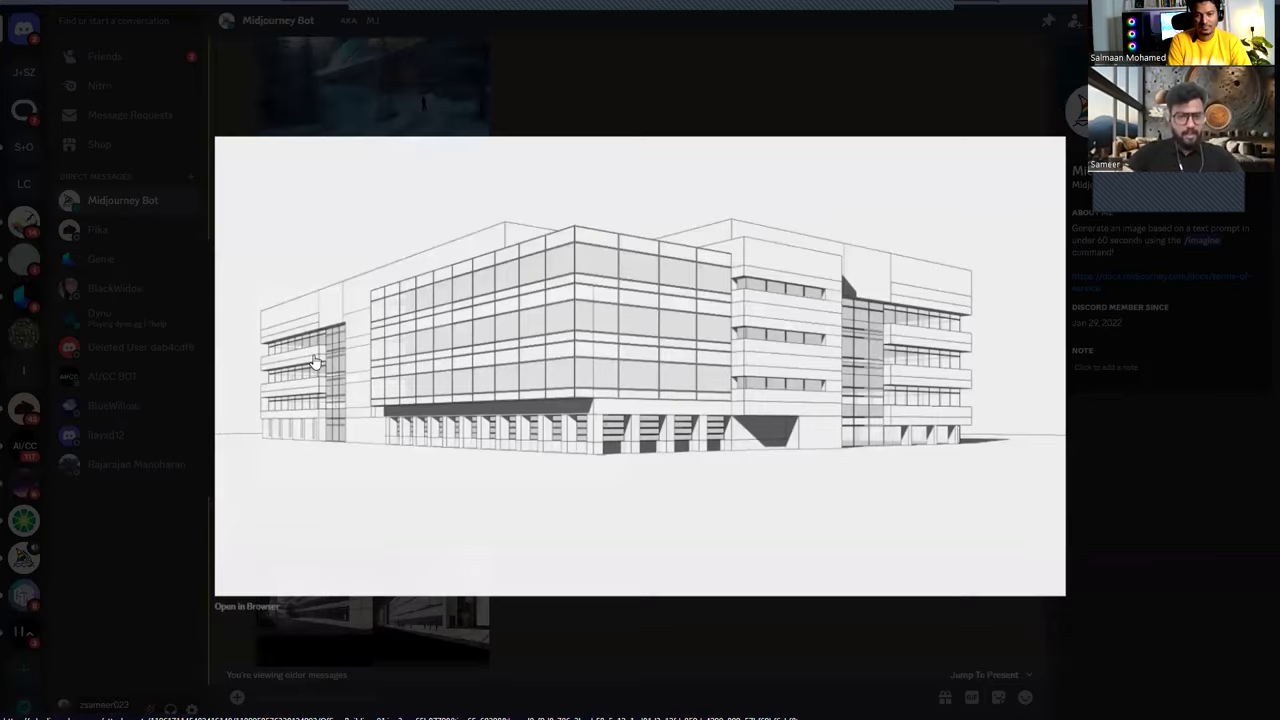
{"action": "key", "text": "Escape"}
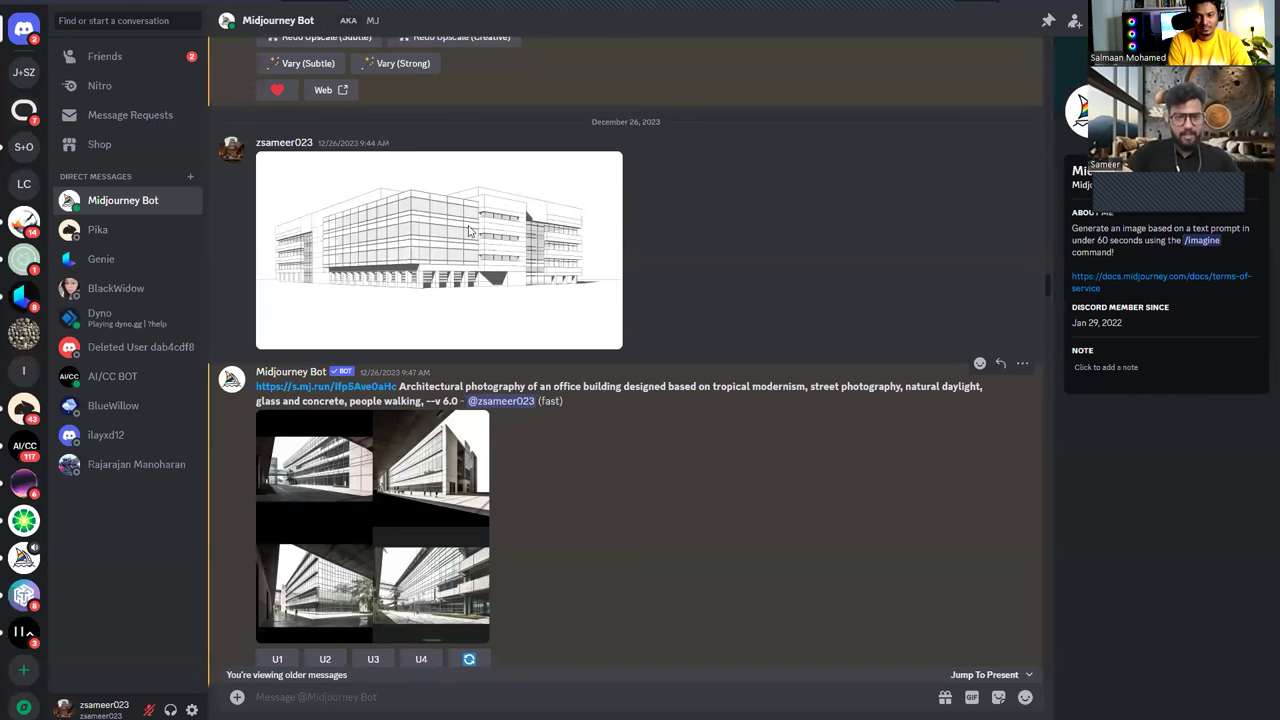
Compare the enlarged black-and-white and colour Midjourney grids, then scroll down to the upscaled Image #3
{"action": "scroll", "coordinate": [553, 231], "scroll_direction": "down", "scroll_amount": 1}
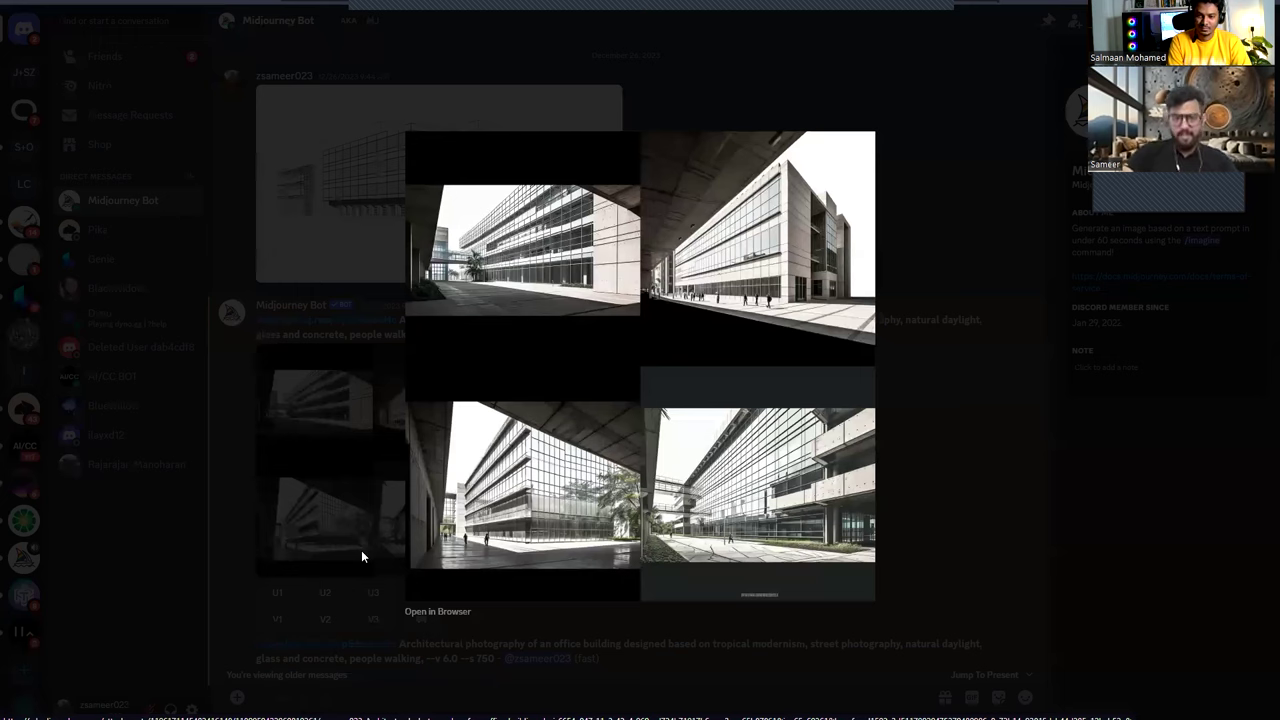
{"action": "key", "text": "Escape"}
{"action": "scroll", "coordinate": [637, 544], "scroll_direction": "down", "scroll_amount": 3}
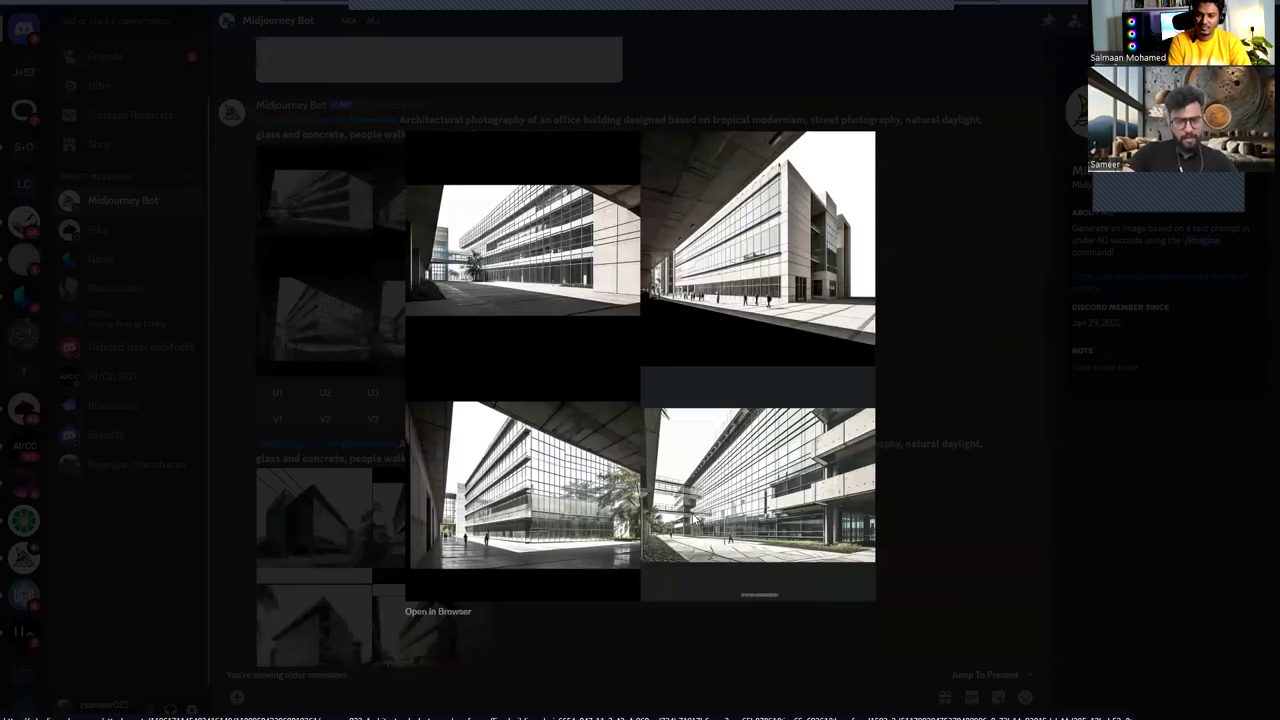
{"action": "key", "text": "Right"}
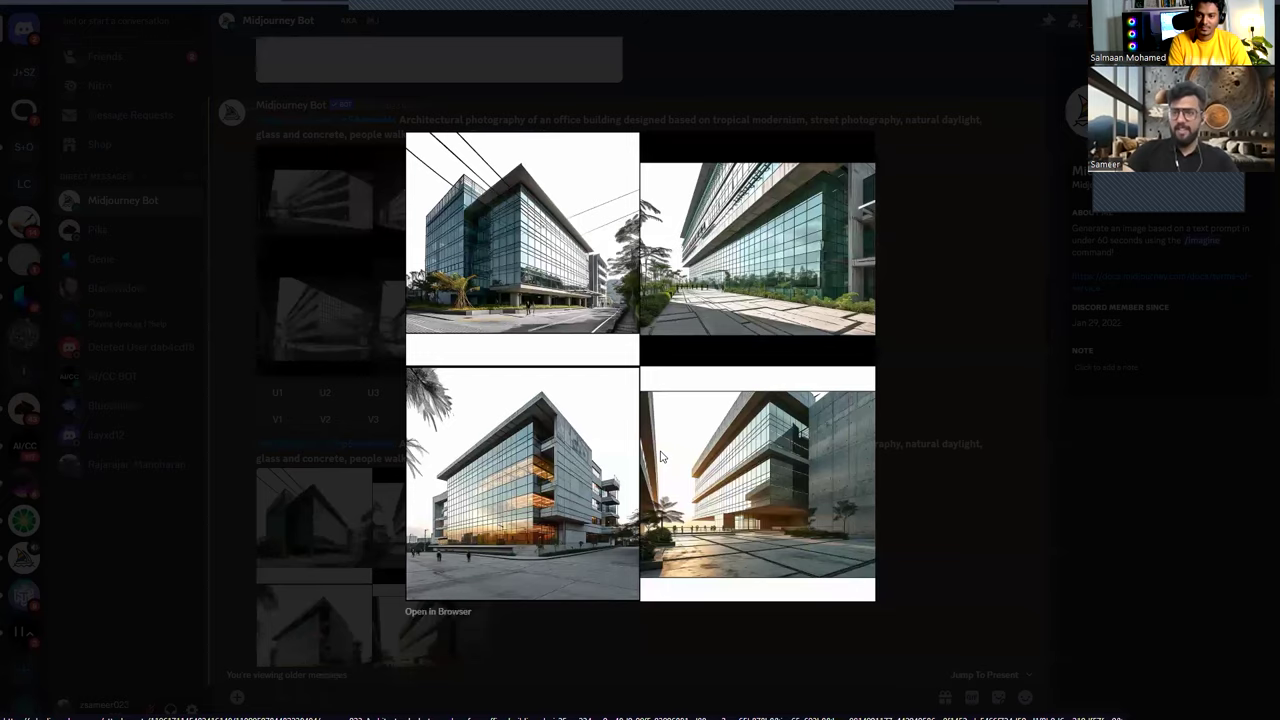
{"action": "key", "text": "Escape"}
{"action": "scroll", "coordinate": [797, 475], "scroll_direction": "down", "scroll_amount": 3}
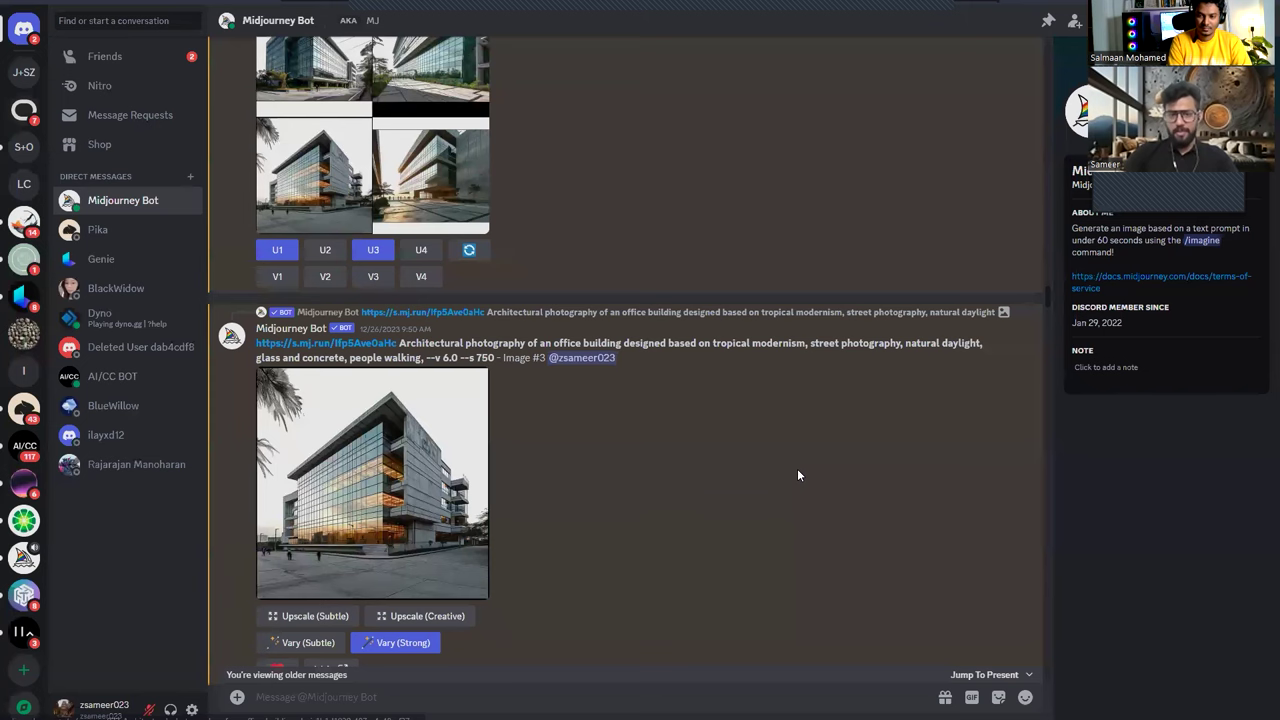
View the upscaled Image #3 full-size: the concrete-and-glass office building at golden hour
{"action": "left_click", "coordinate": [372, 483]}
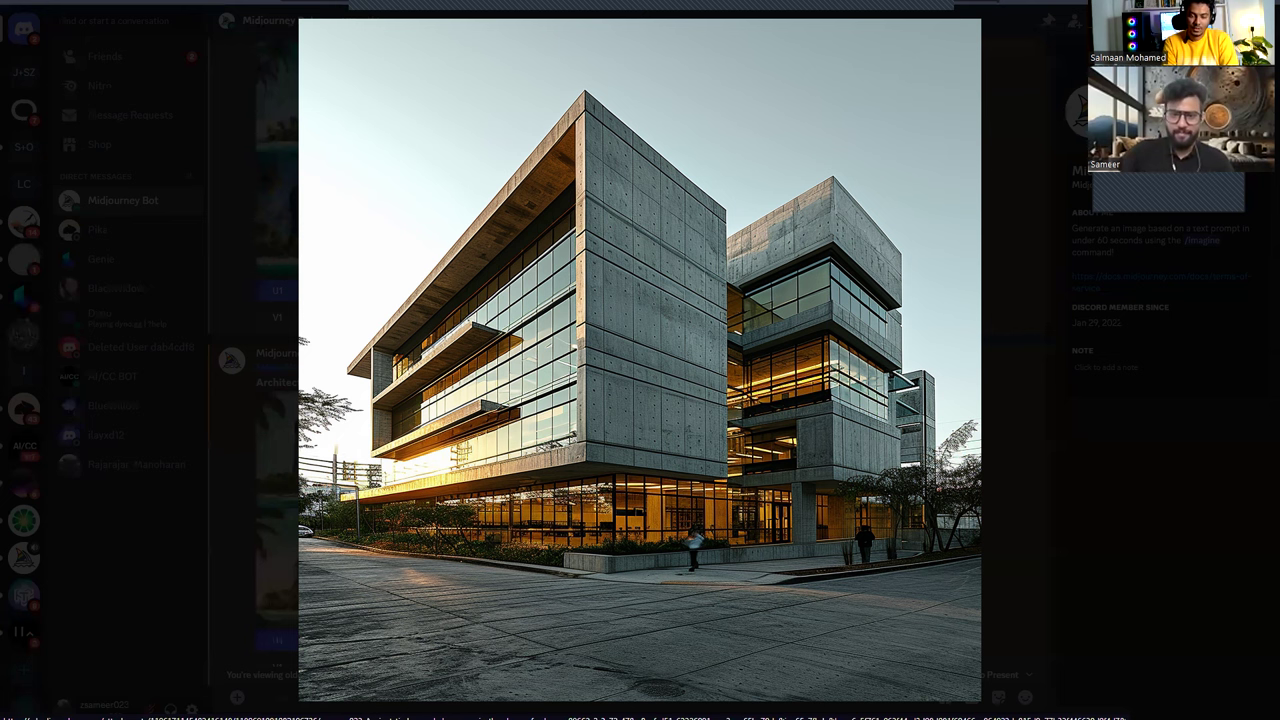